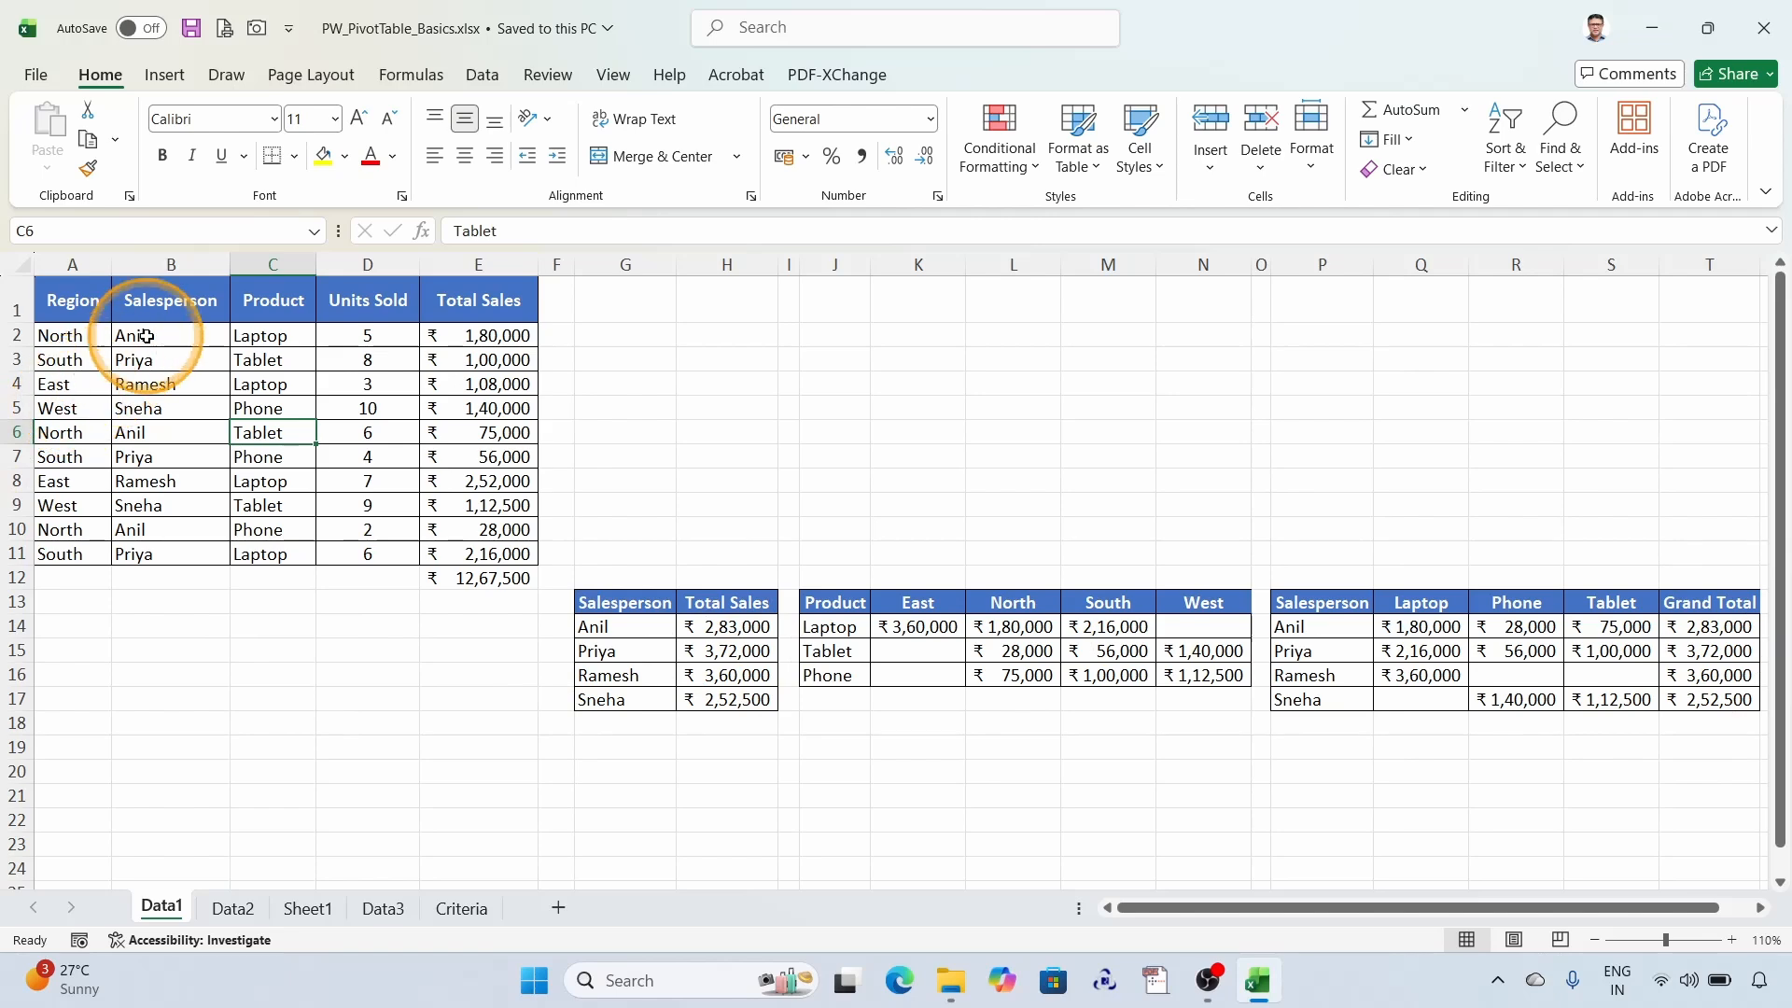
- Filter the sales data by the salesperson in cell B2, and remove the filter to show all rows again
{"action": "left_click", "coordinate": [147, 336]}
{"action": "right_click", "coordinate": [147, 336]}
{"action": "mouse_move", "coordinate": [214, 620]}
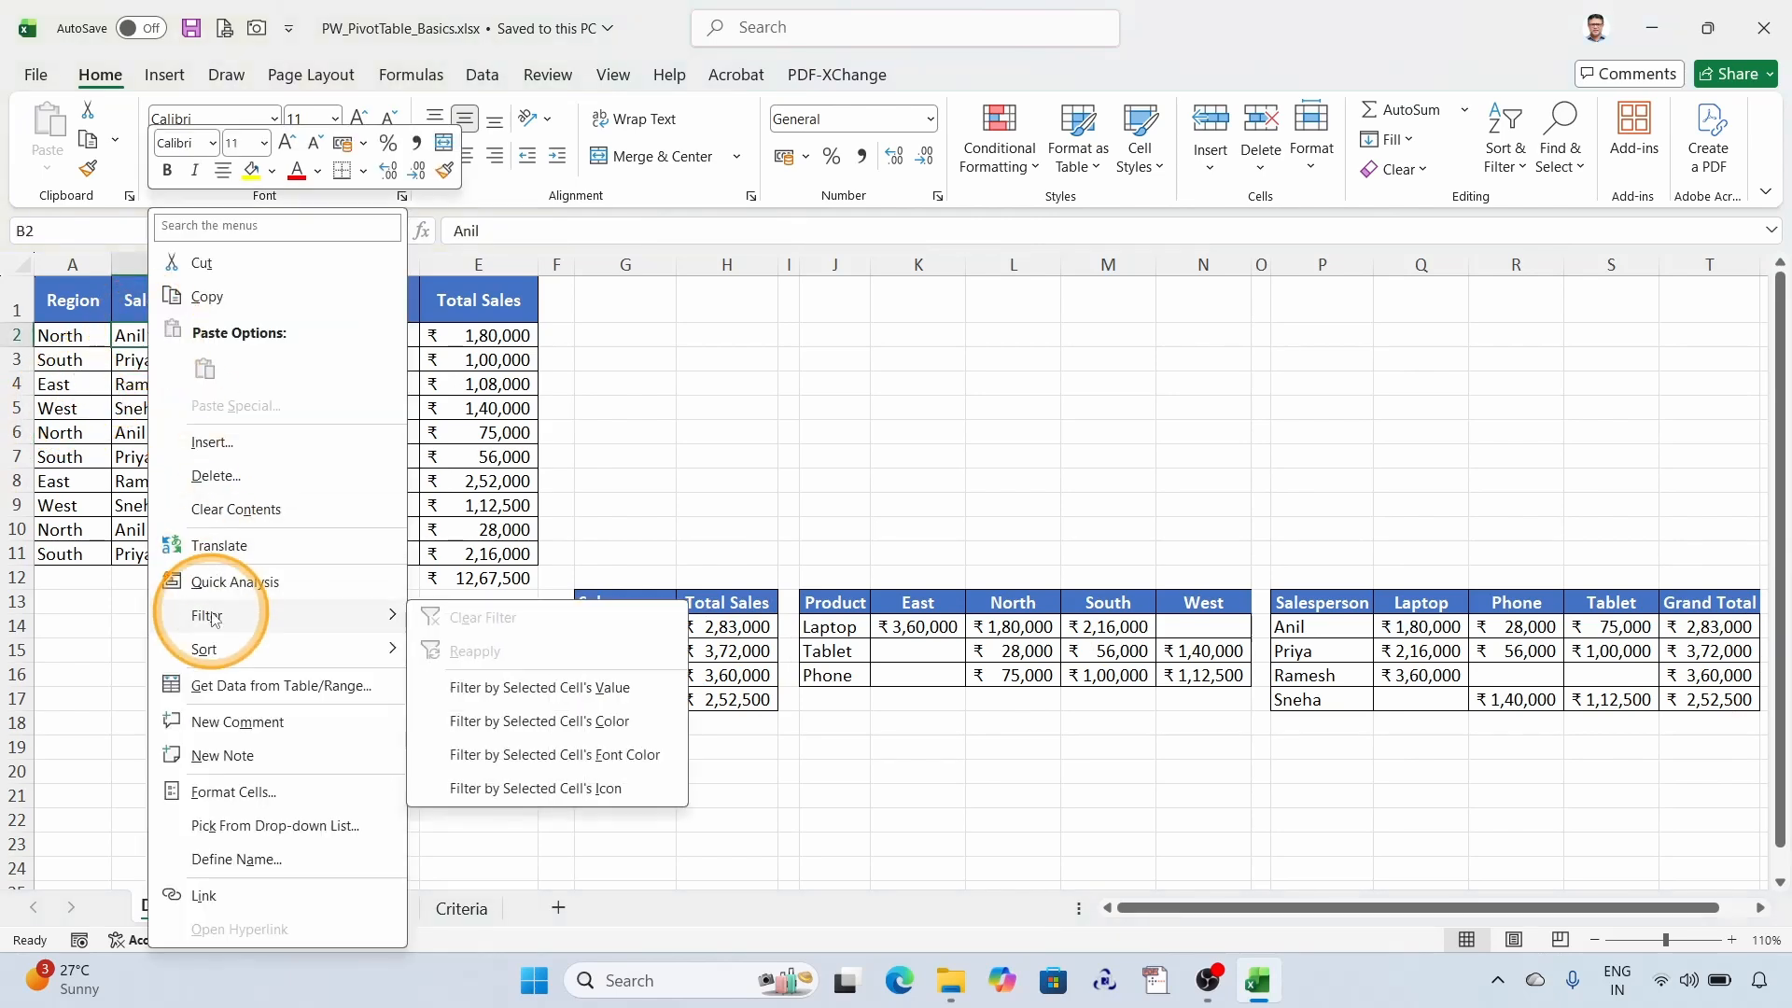
{"action": "left_click", "coordinate": [513, 691]}
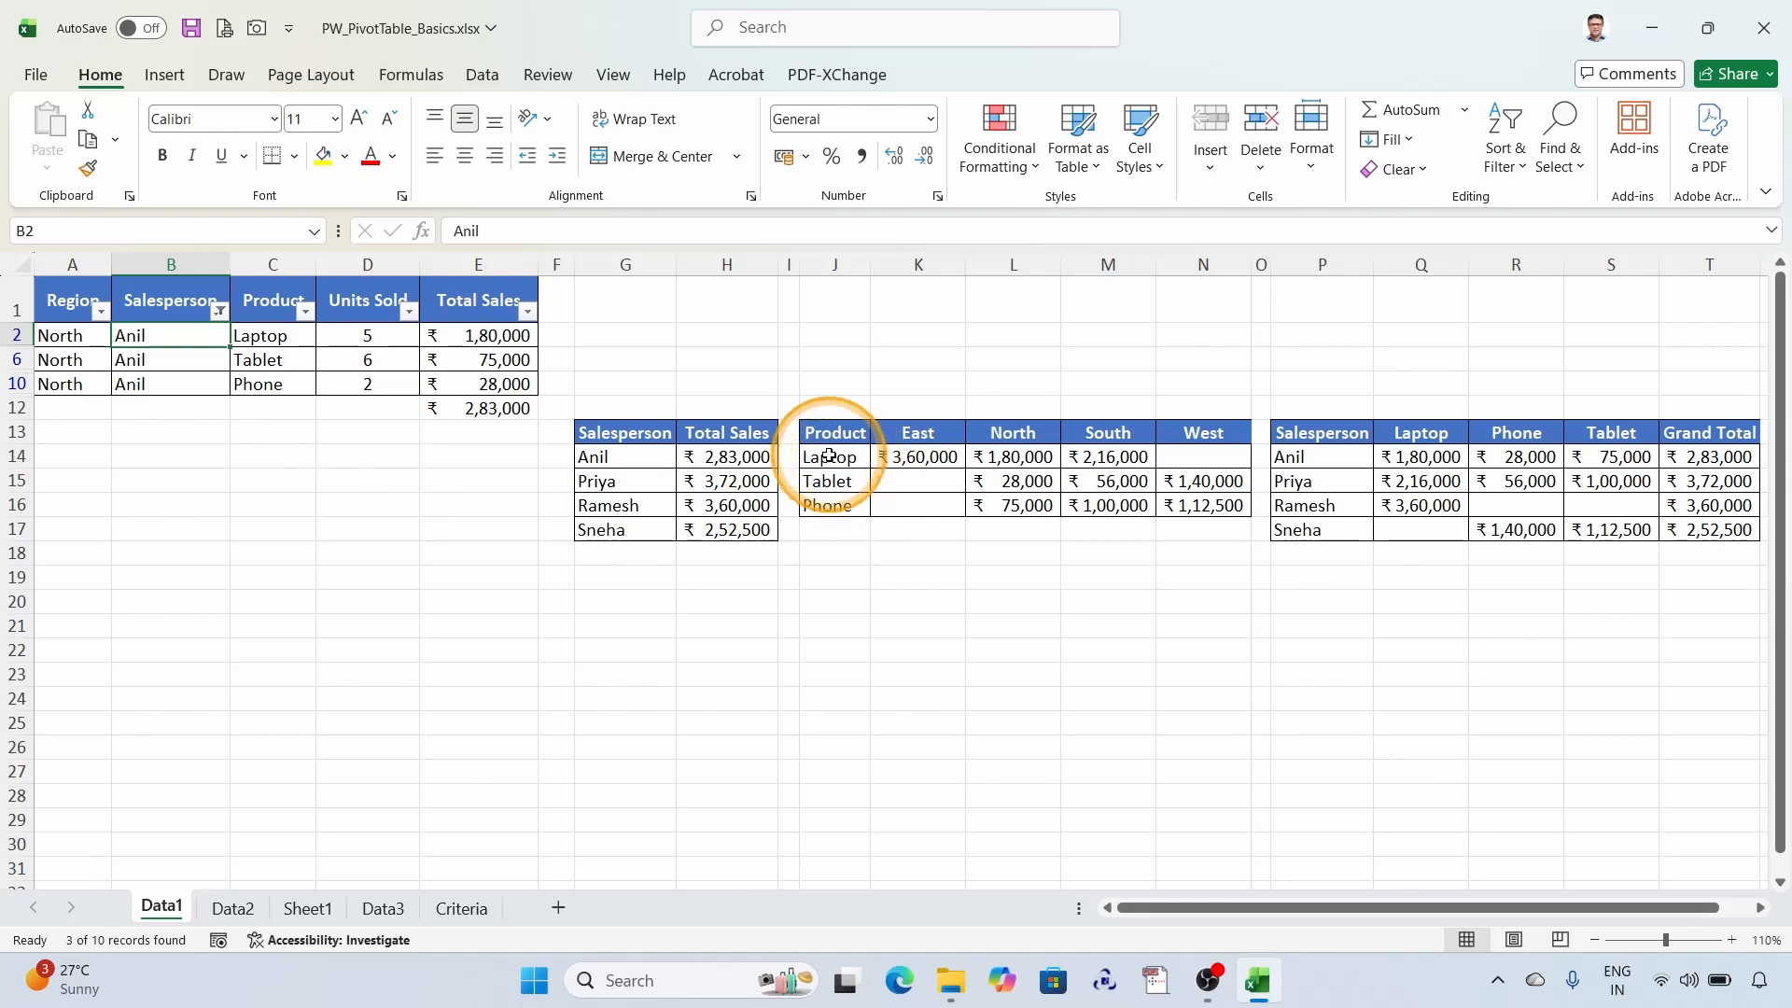
{"action": "key", "text": "ctrl+shift+l"}
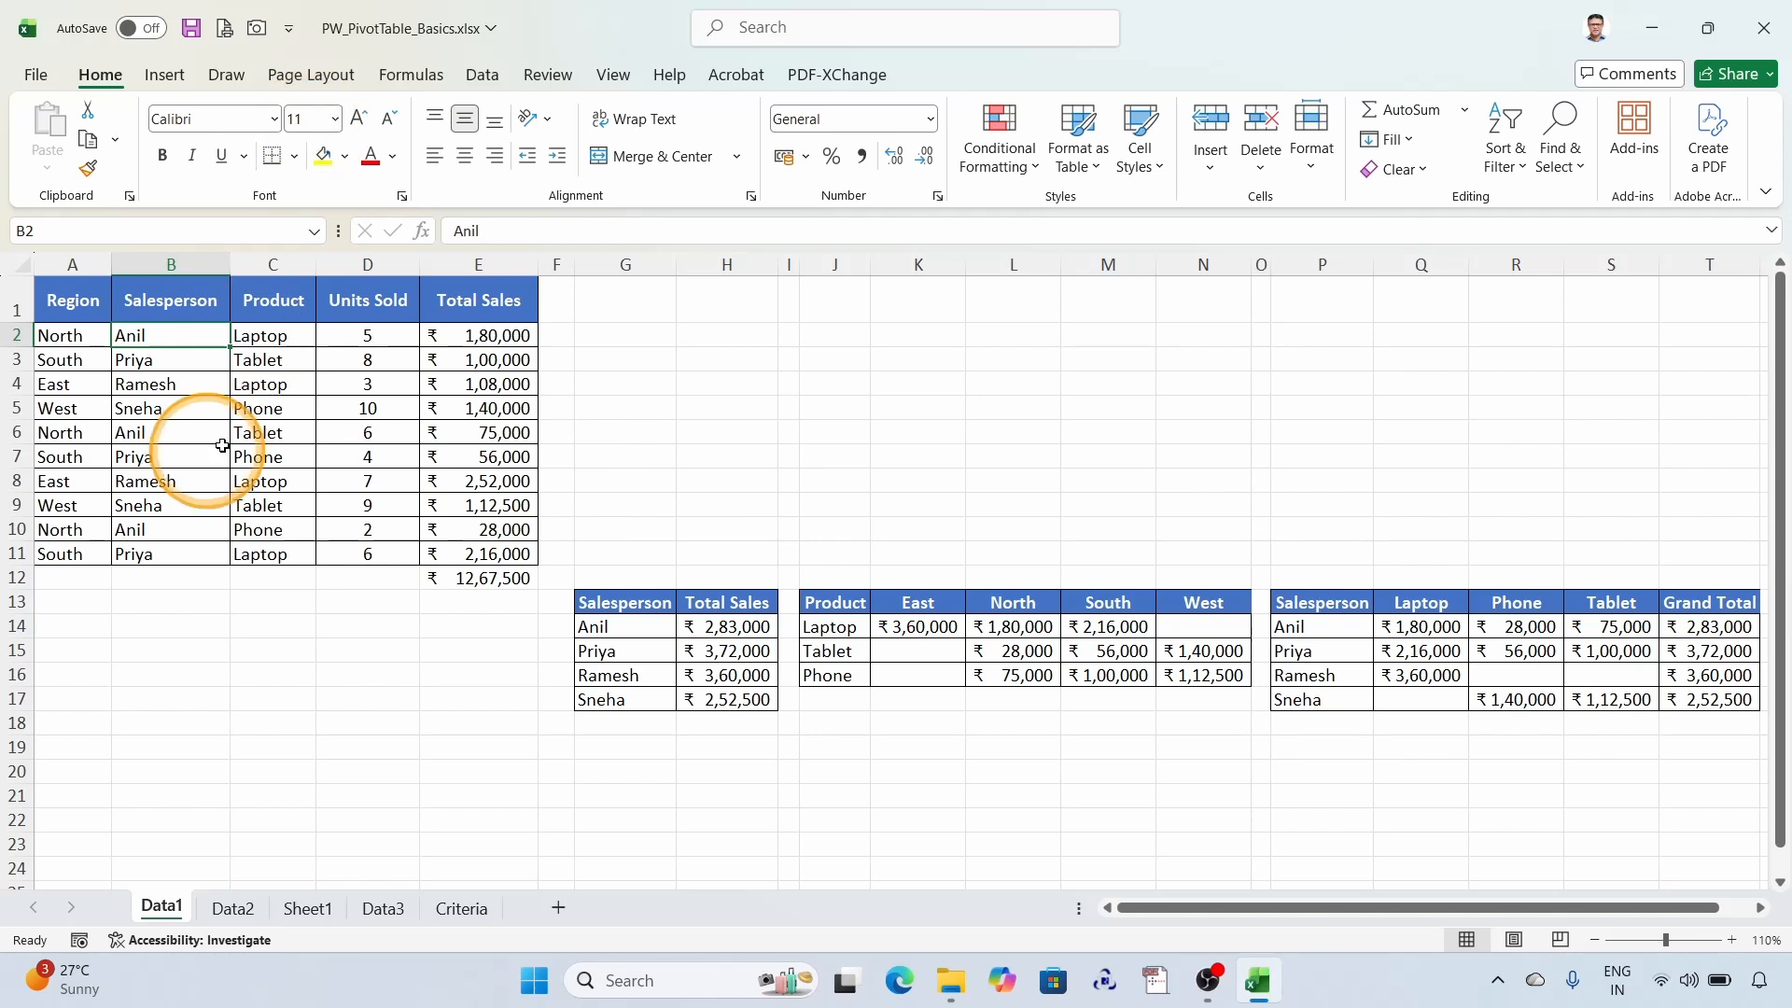
- Convert the sales data range A1:E11 into a table with headers
{"action": "left_click", "coordinate": [239, 415]}
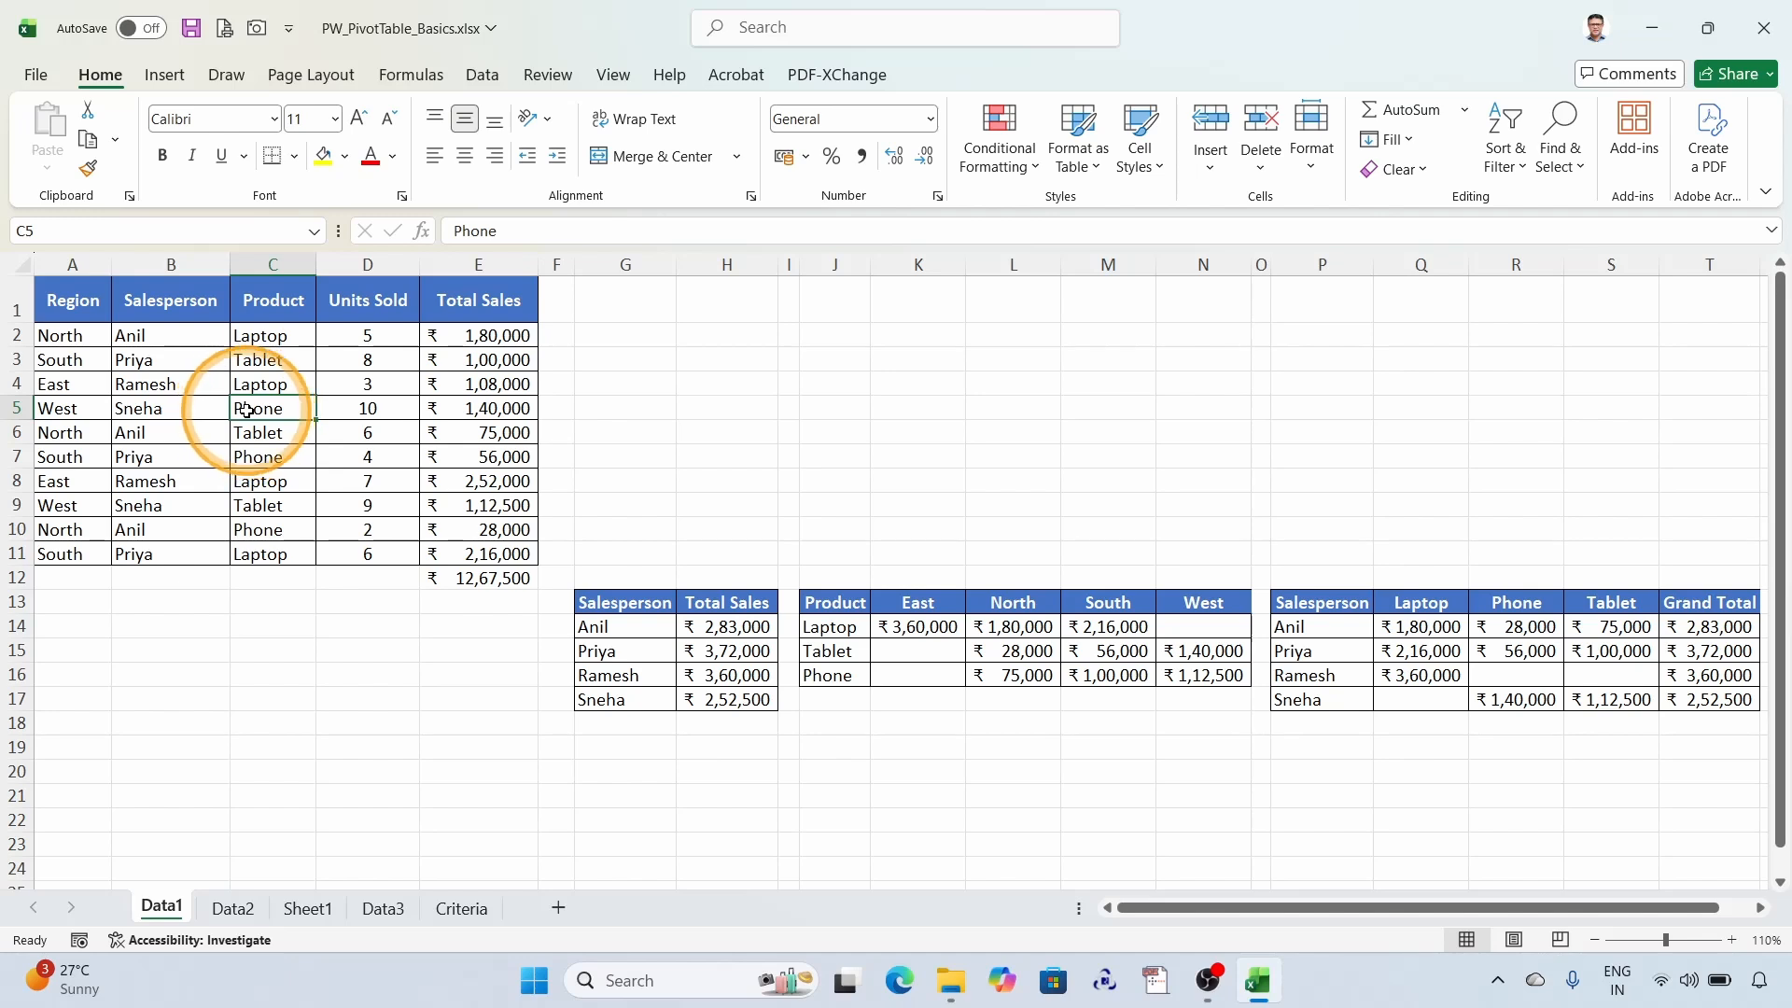
{"action": "left_click", "coordinate": [204, 401]}
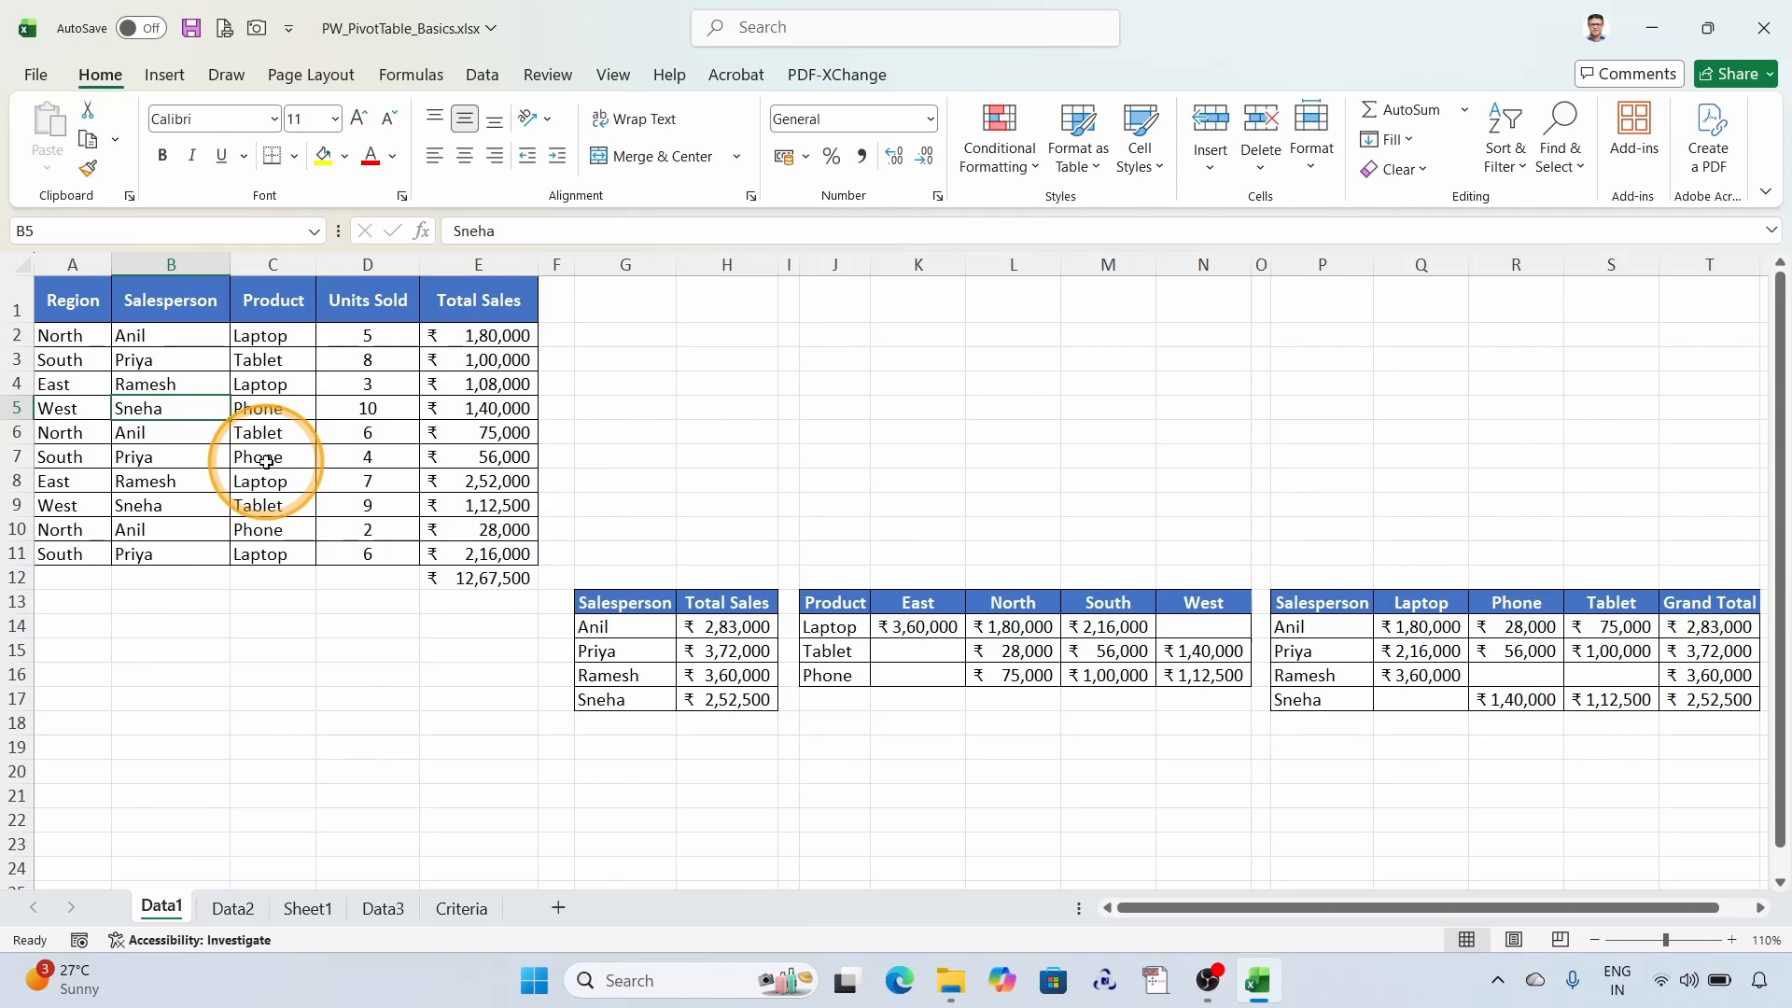
{"action": "key", "text": "ctrl+t"}
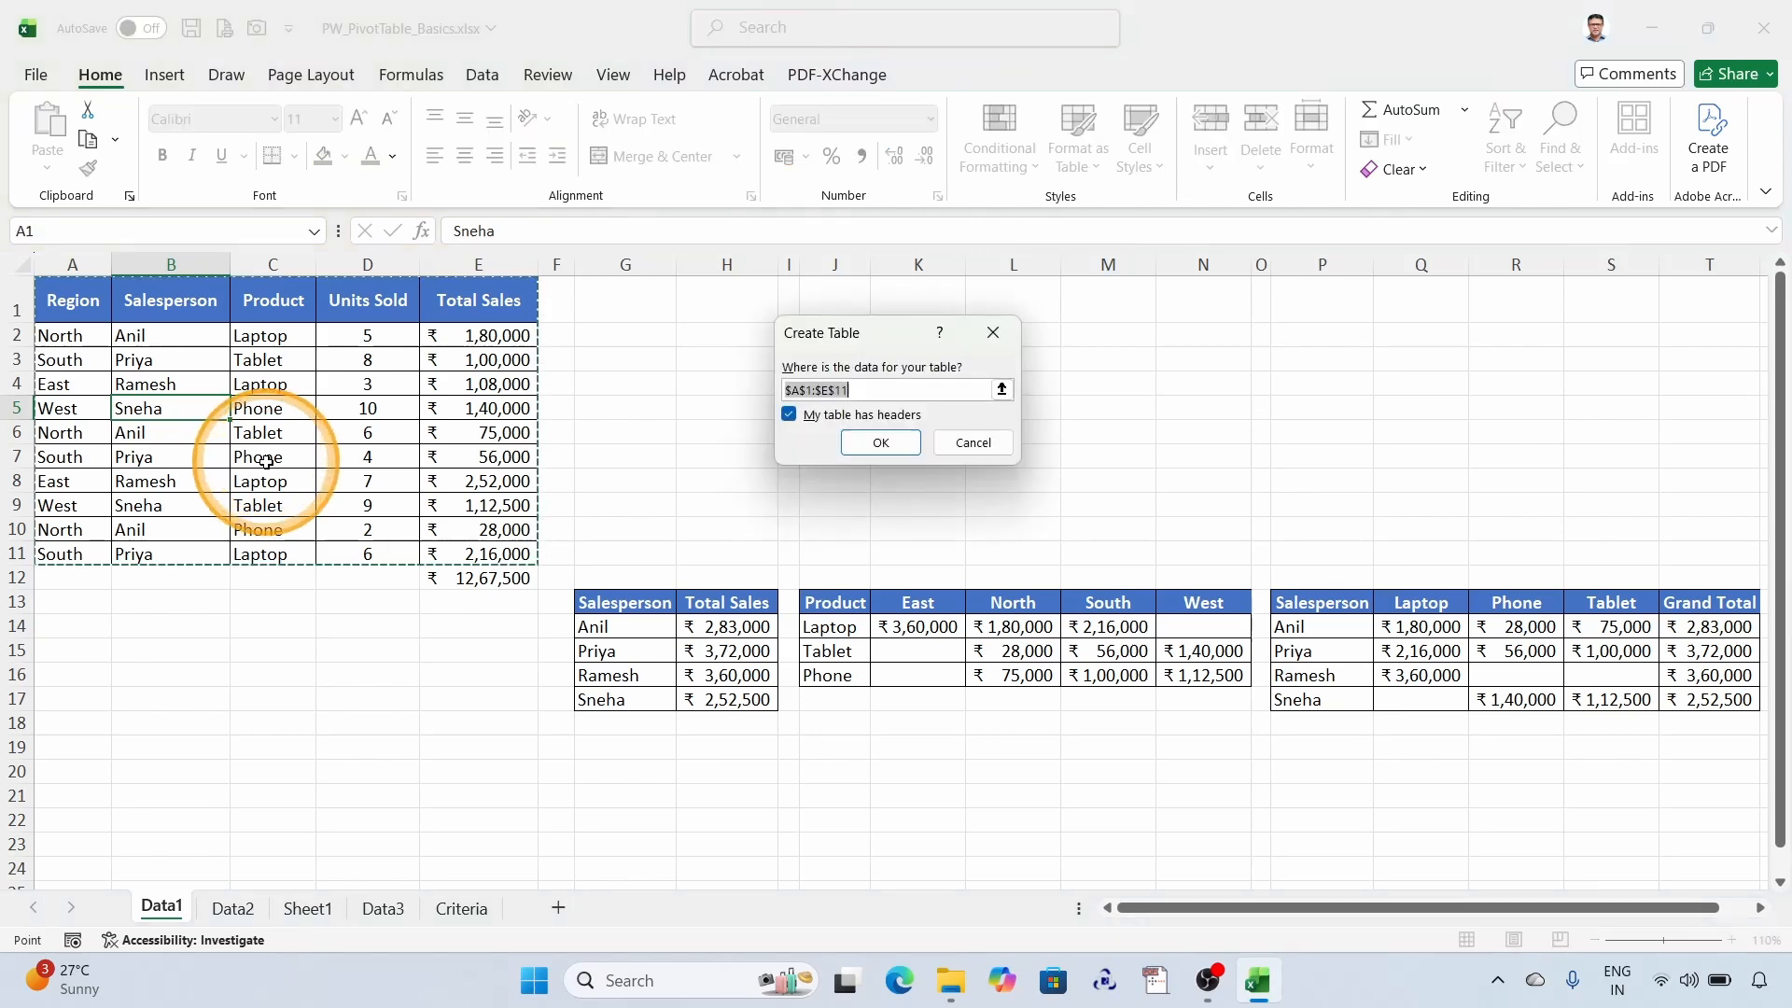
{"action": "left_click", "coordinate": [899, 444]}
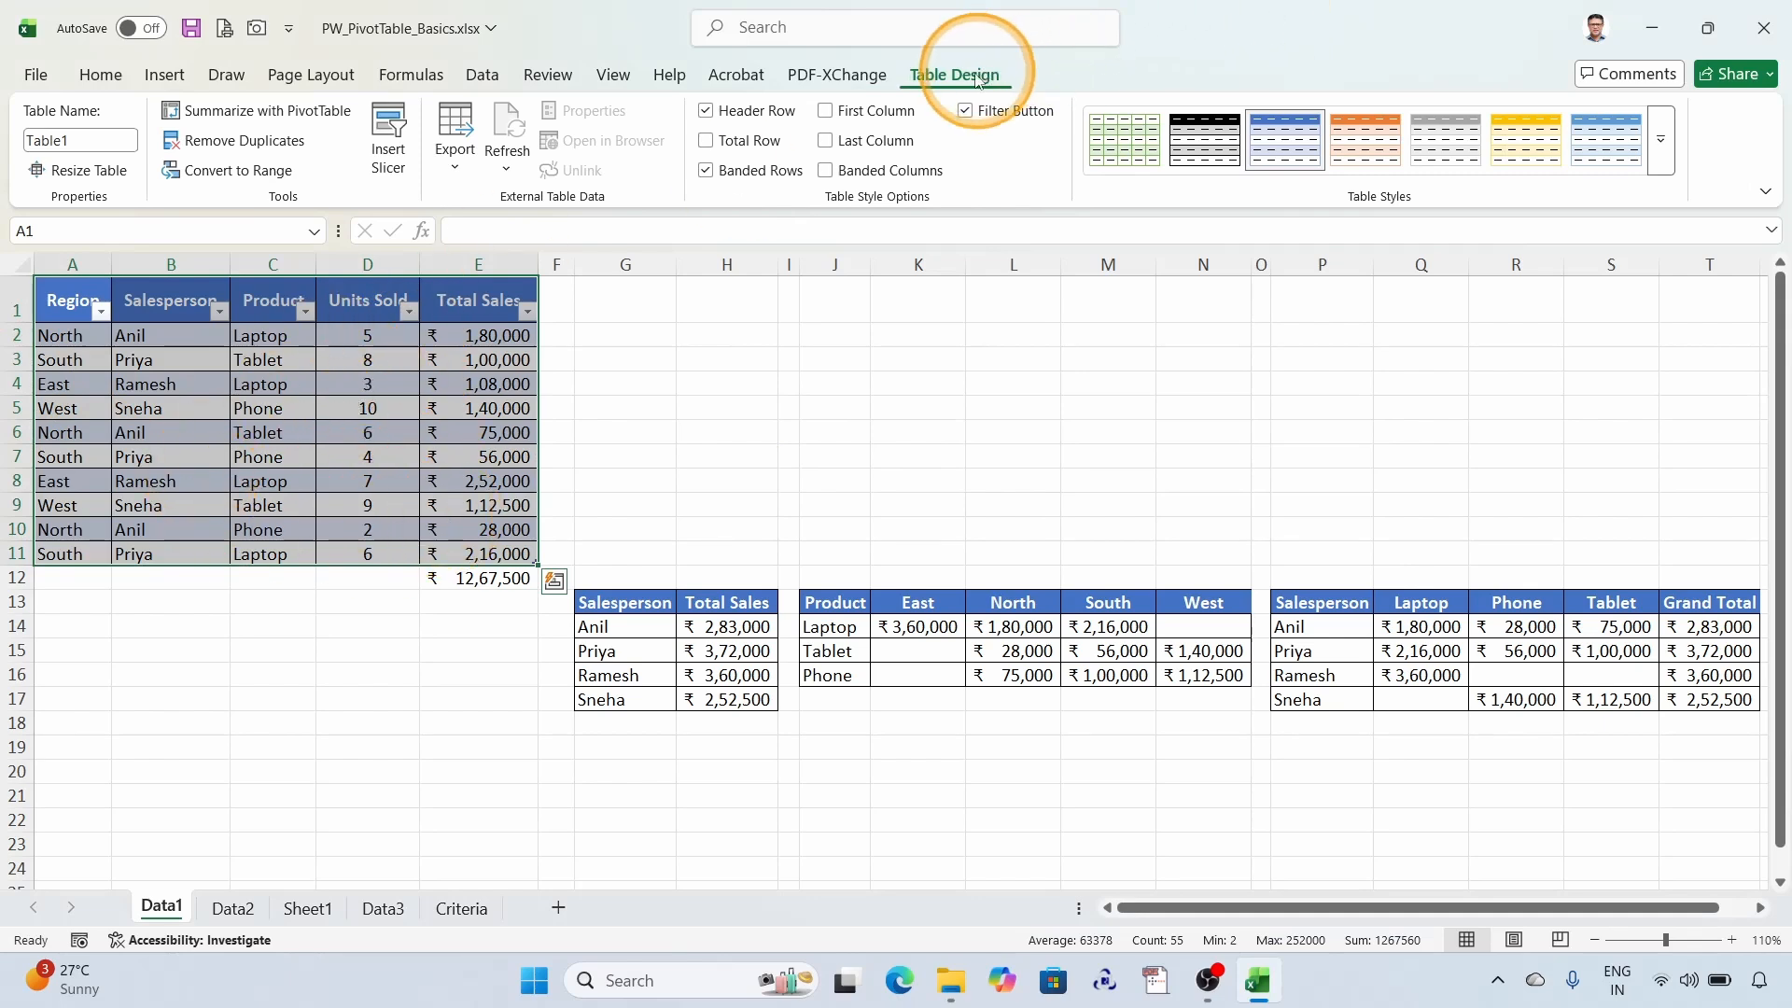
- Rename the new sales data table as SalesReport
{"action": "key", "text": "ctrl+q"}
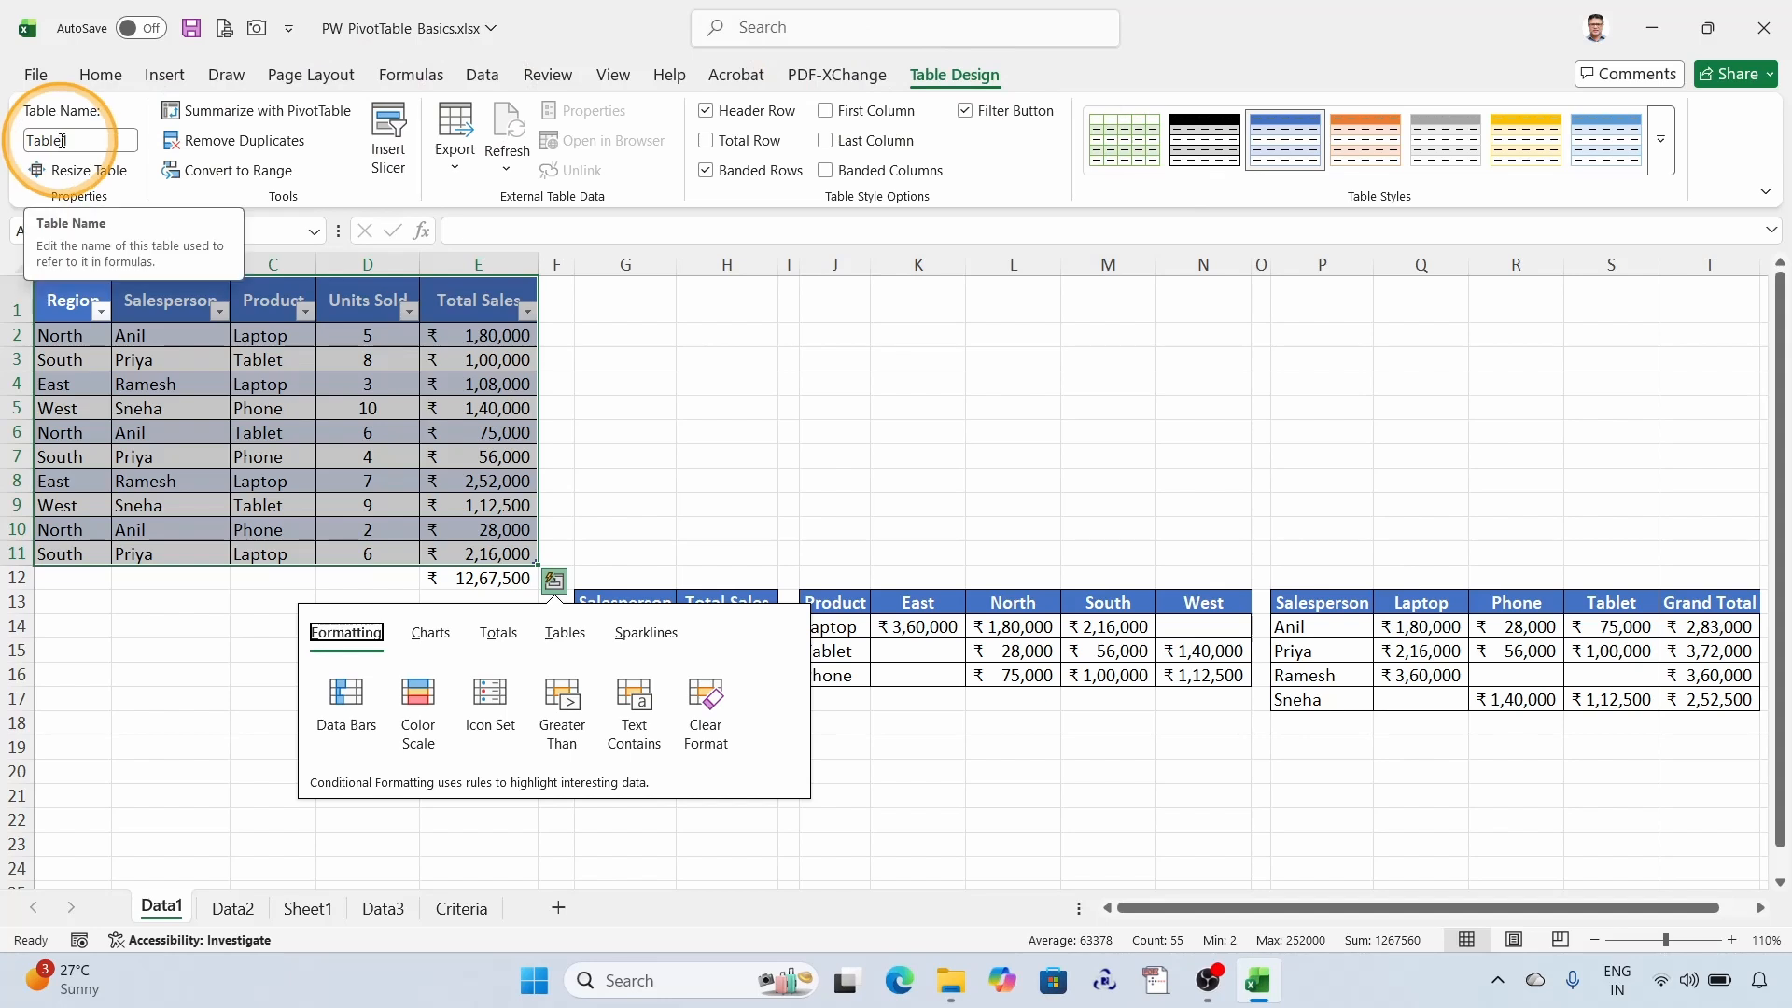
{"action": "key", "text": "super+plus"}
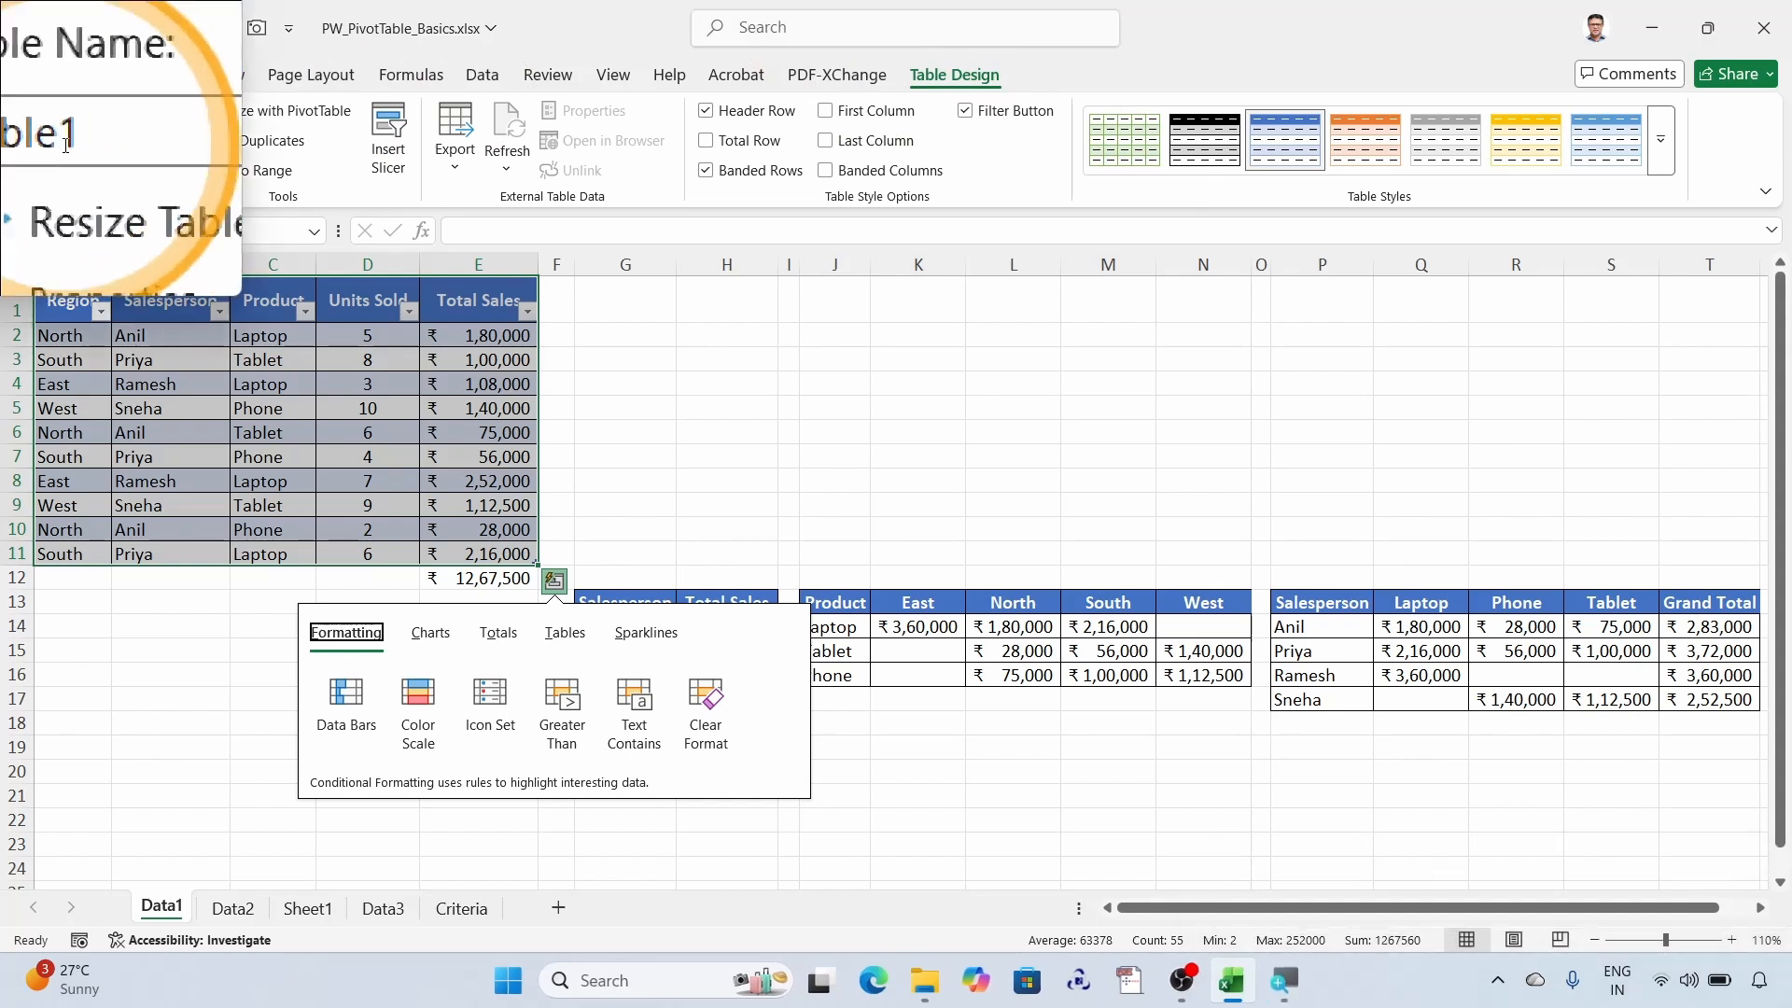
{"action": "left_click", "coordinate": [73, 145]}
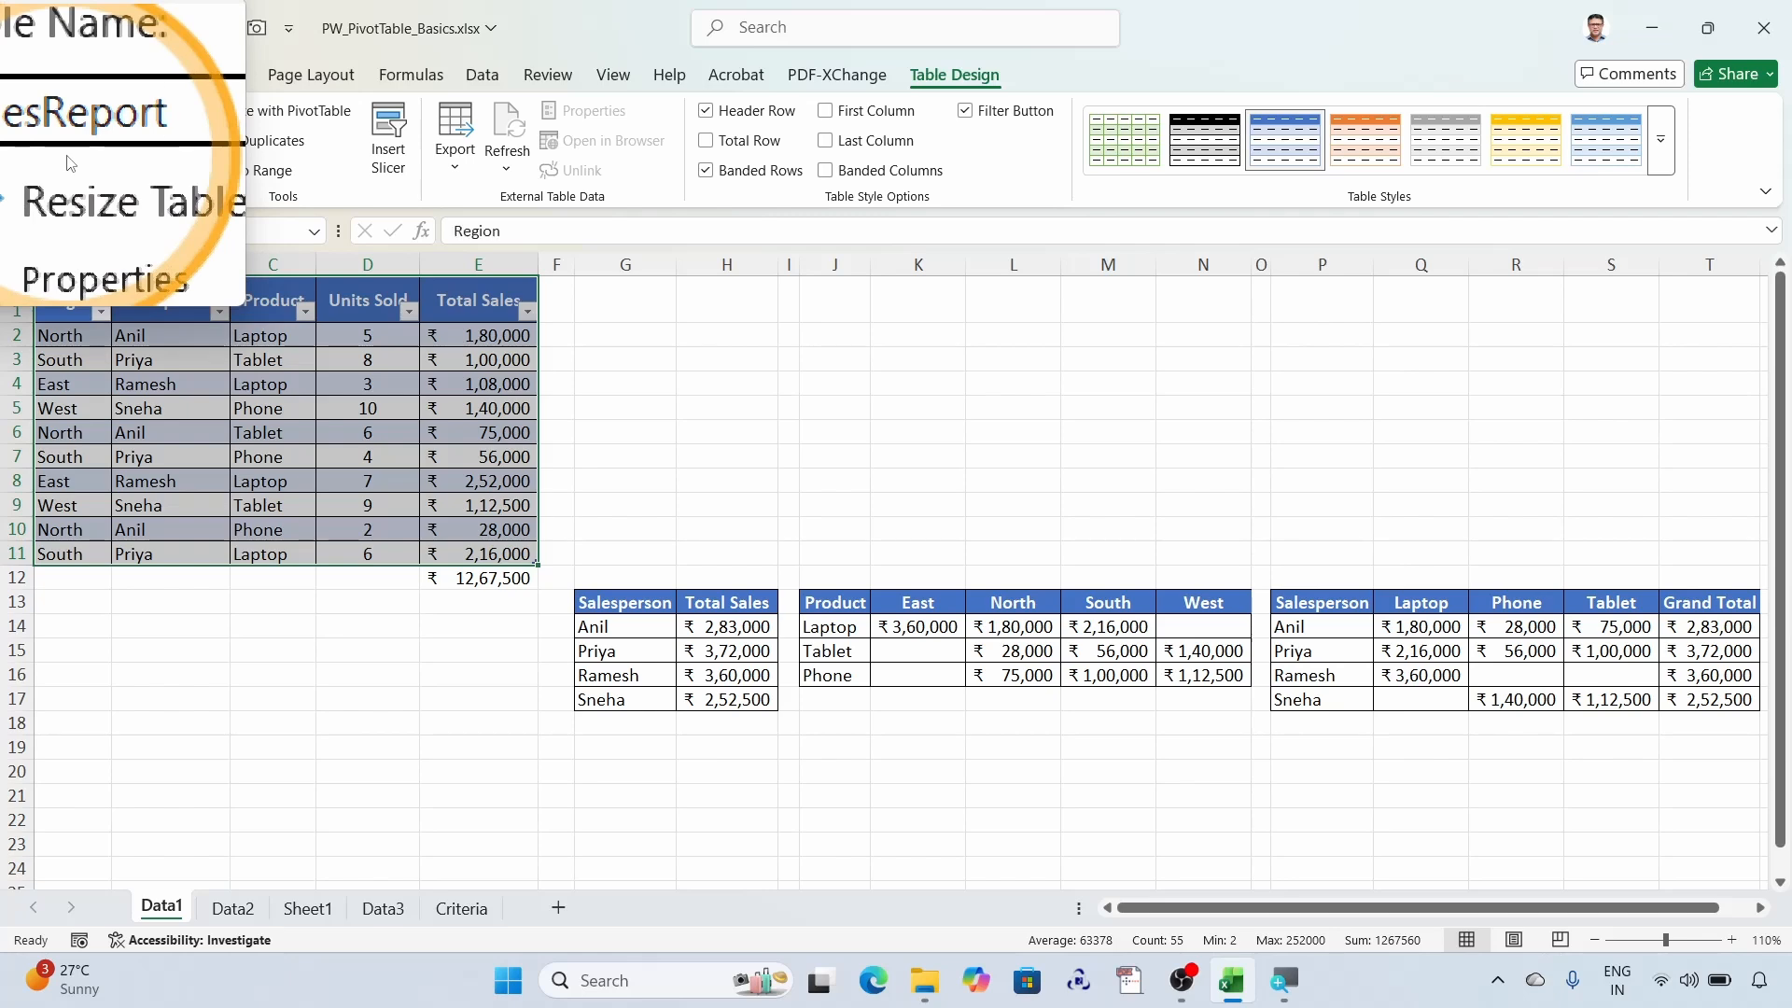
- Insert a PivotTable from the SalesReport table on a new worksheet
{"action": "left_click", "coordinate": [268, 408]}
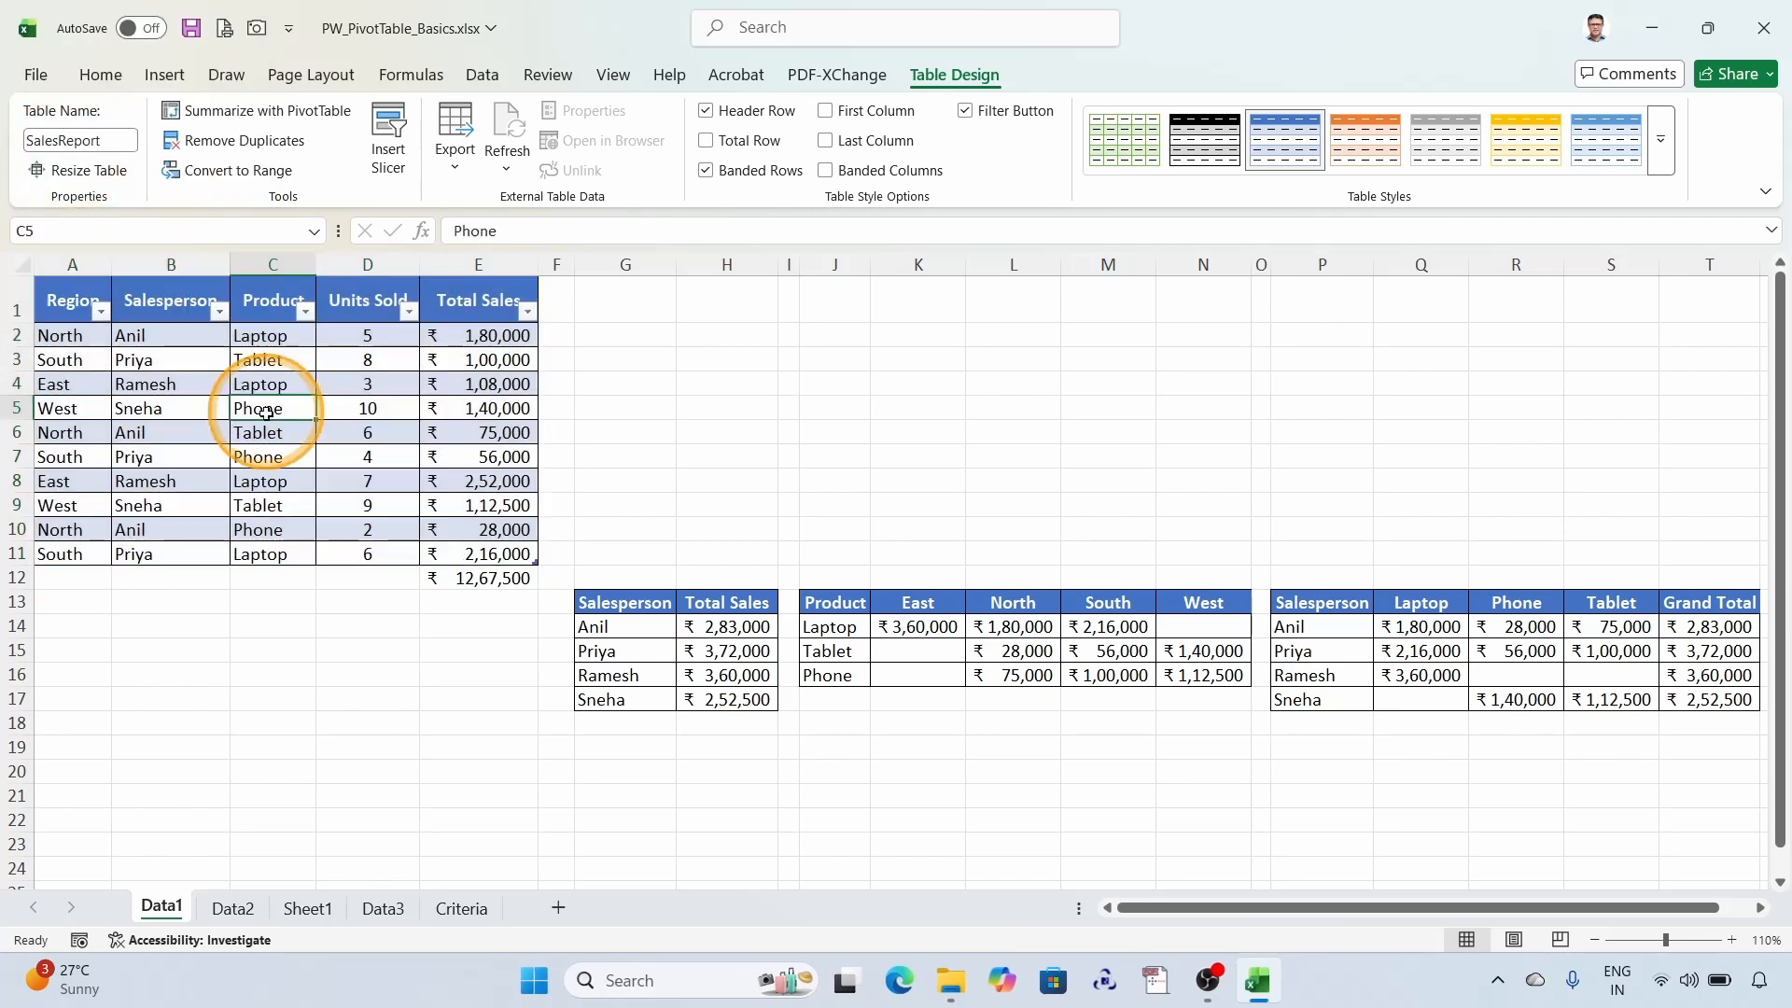
{"action": "left_click", "coordinate": [162, 79]}
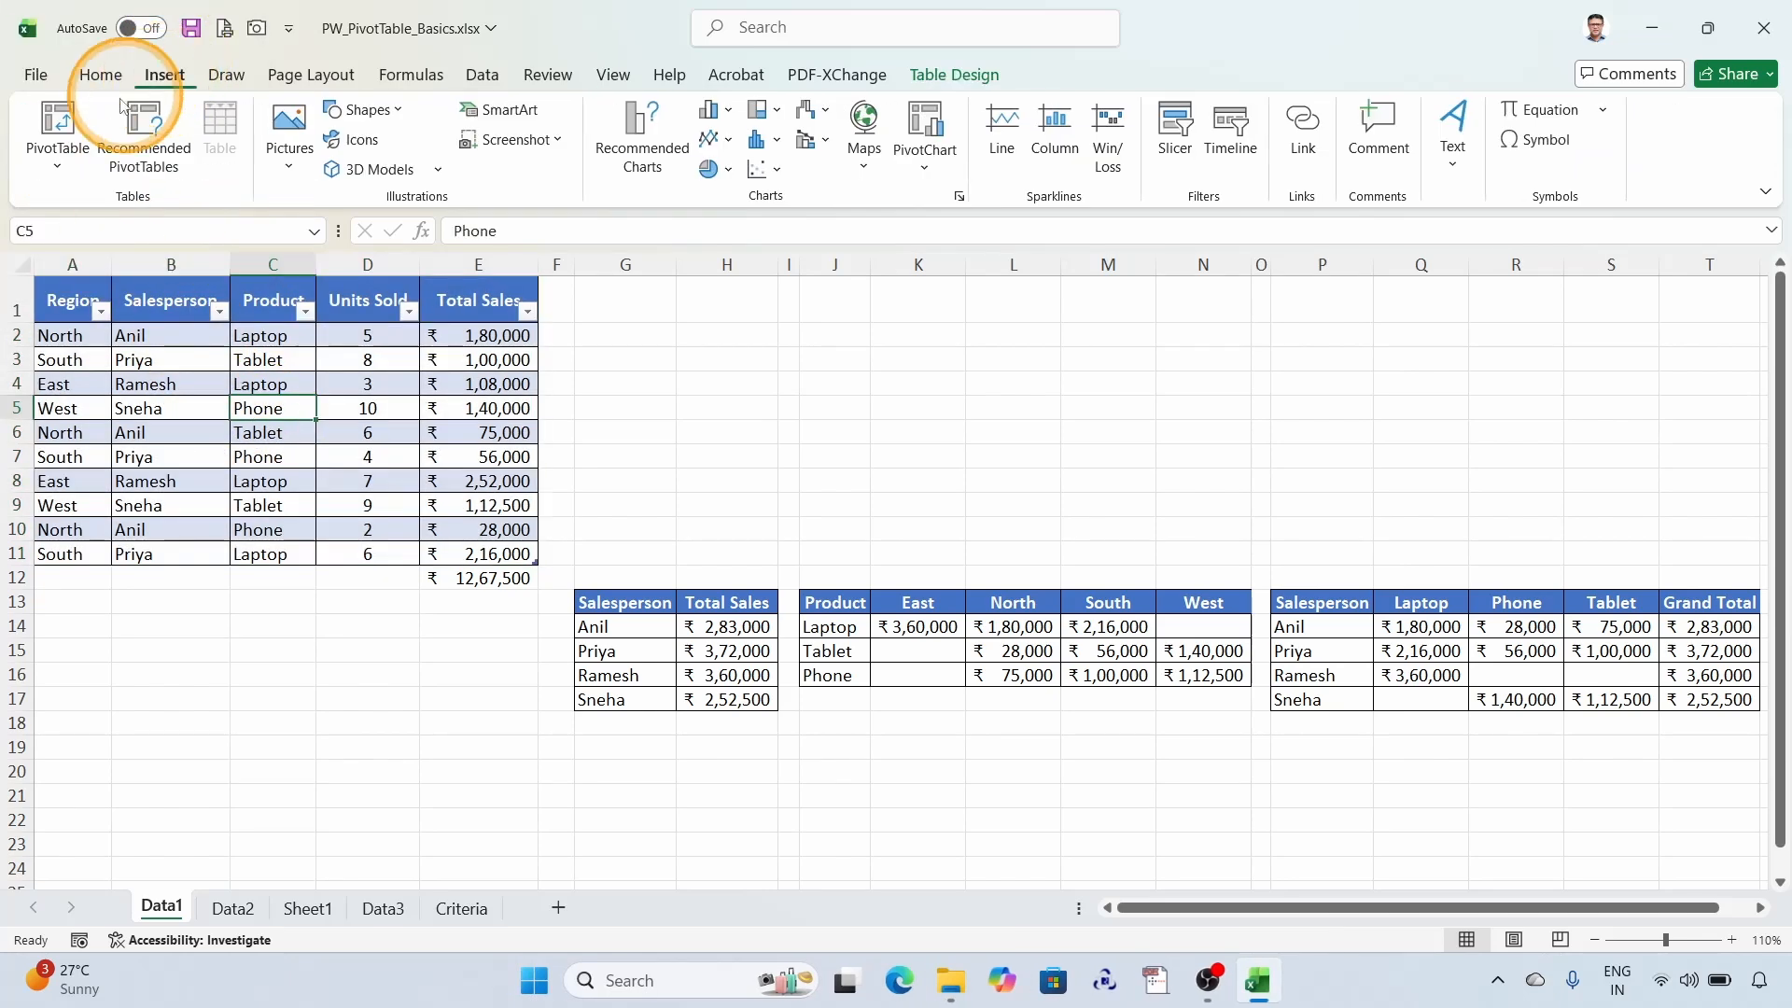
{"action": "left_click", "coordinate": [58, 126]}
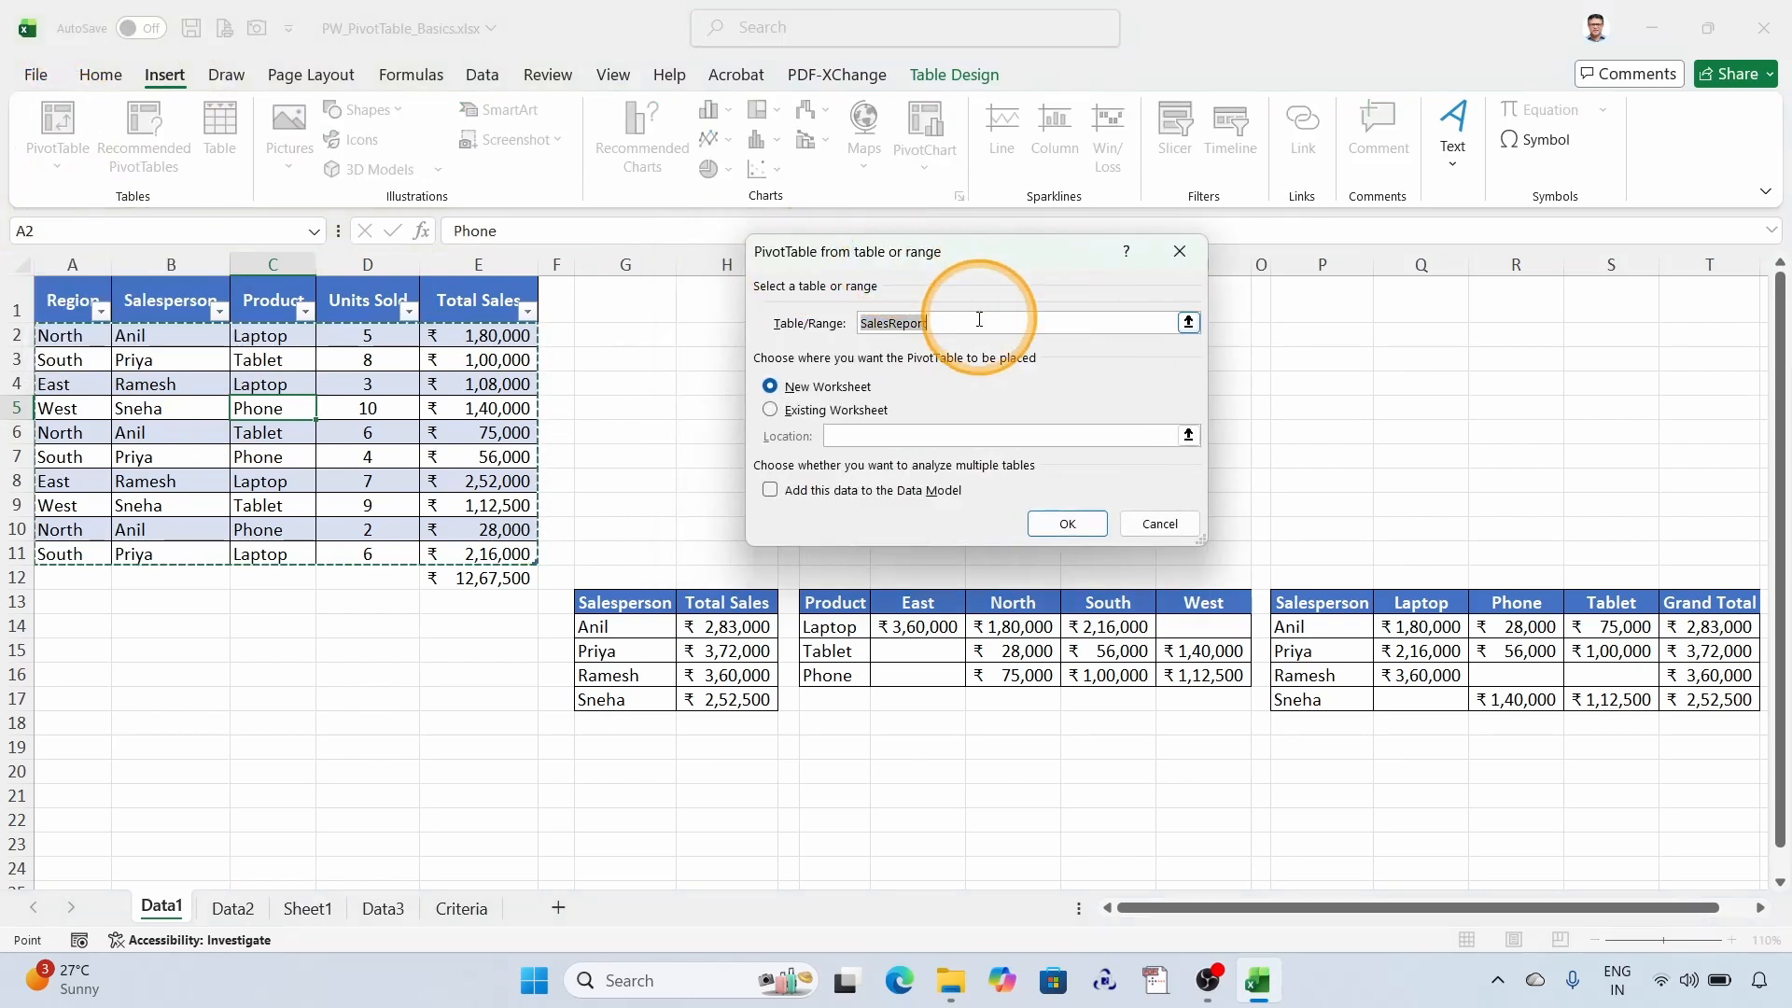
{"action": "left_click", "coordinate": [909, 318]}
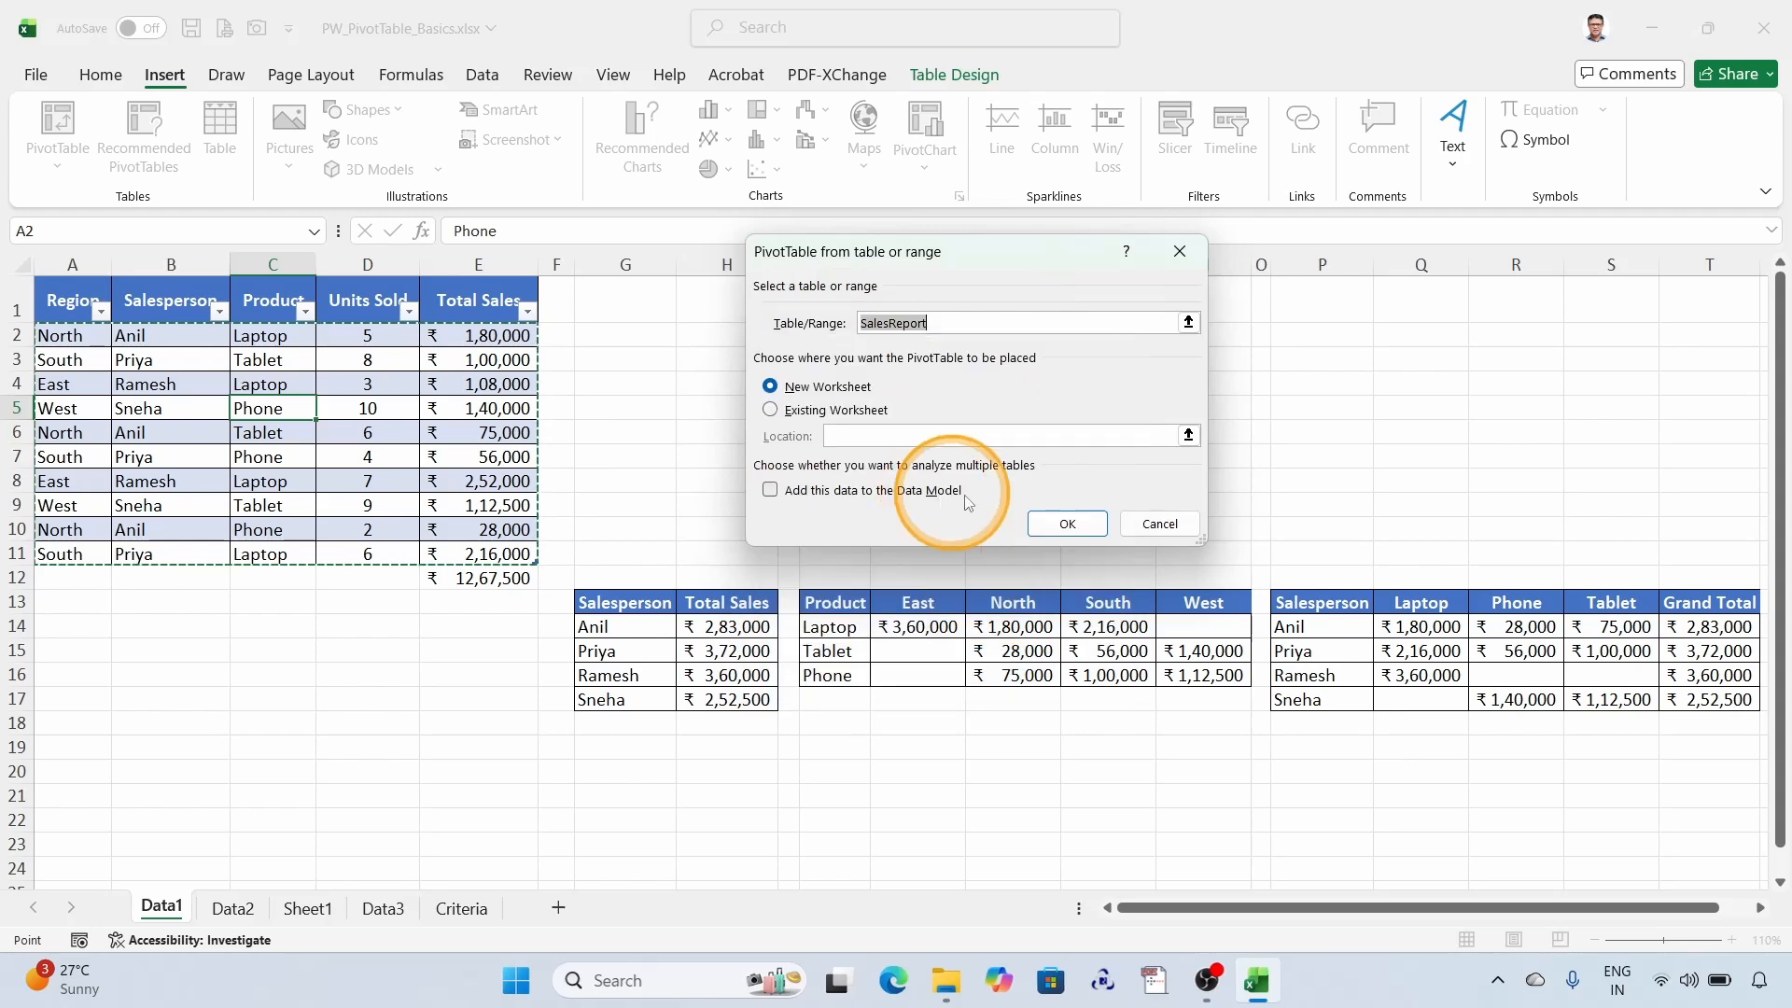
{"action": "left_click", "coordinate": [1066, 524]}
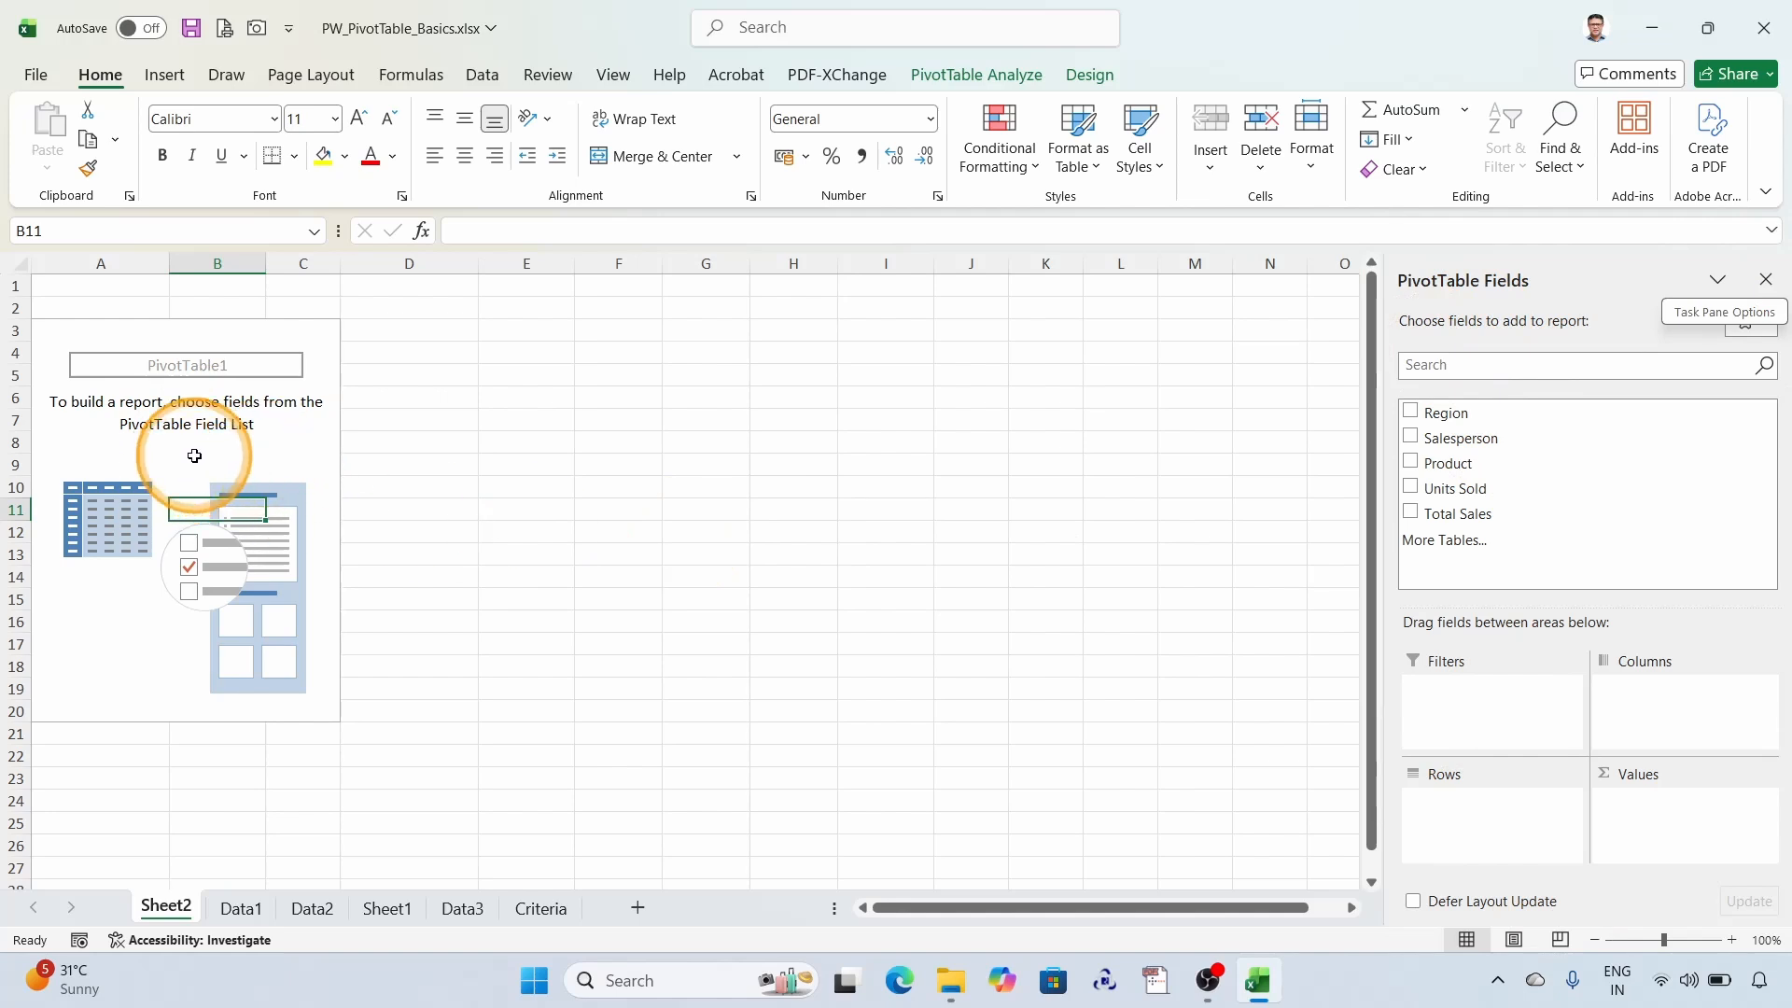
- Enable the classic PivotTable layout in the display options of the empty PivotTable
{"action": "right_click", "coordinate": [172, 504]}
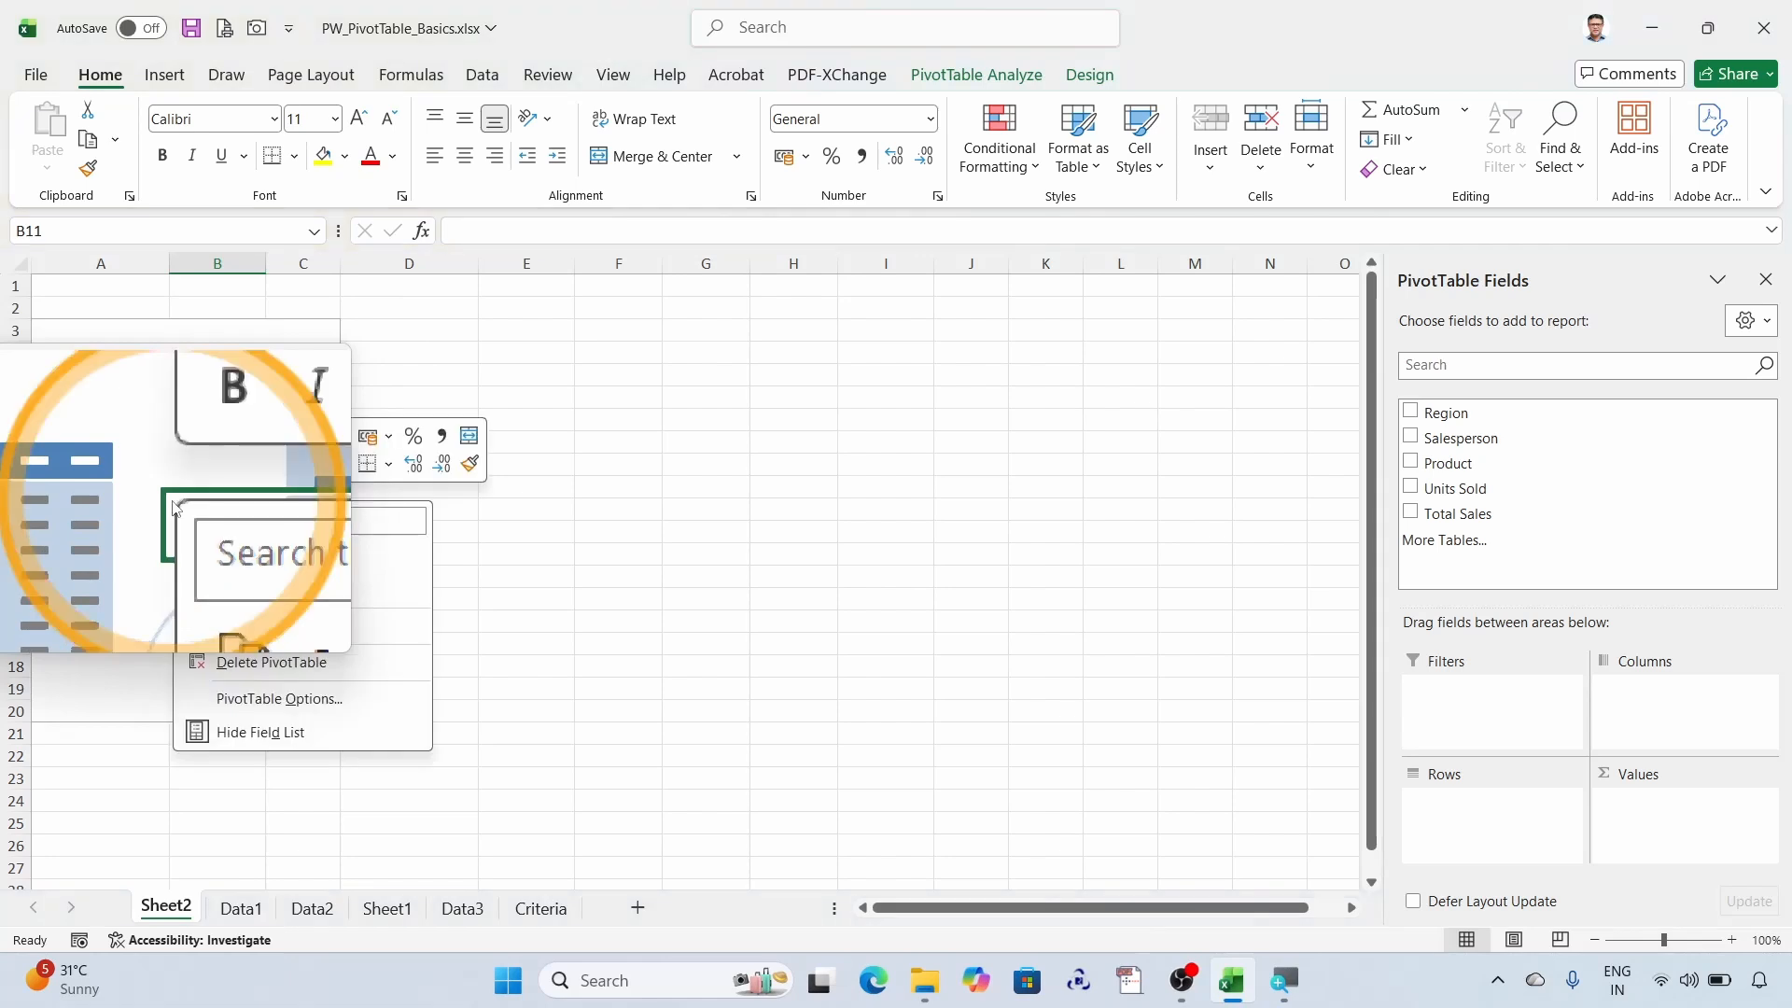
{"action": "left_click", "coordinate": [267, 701]}
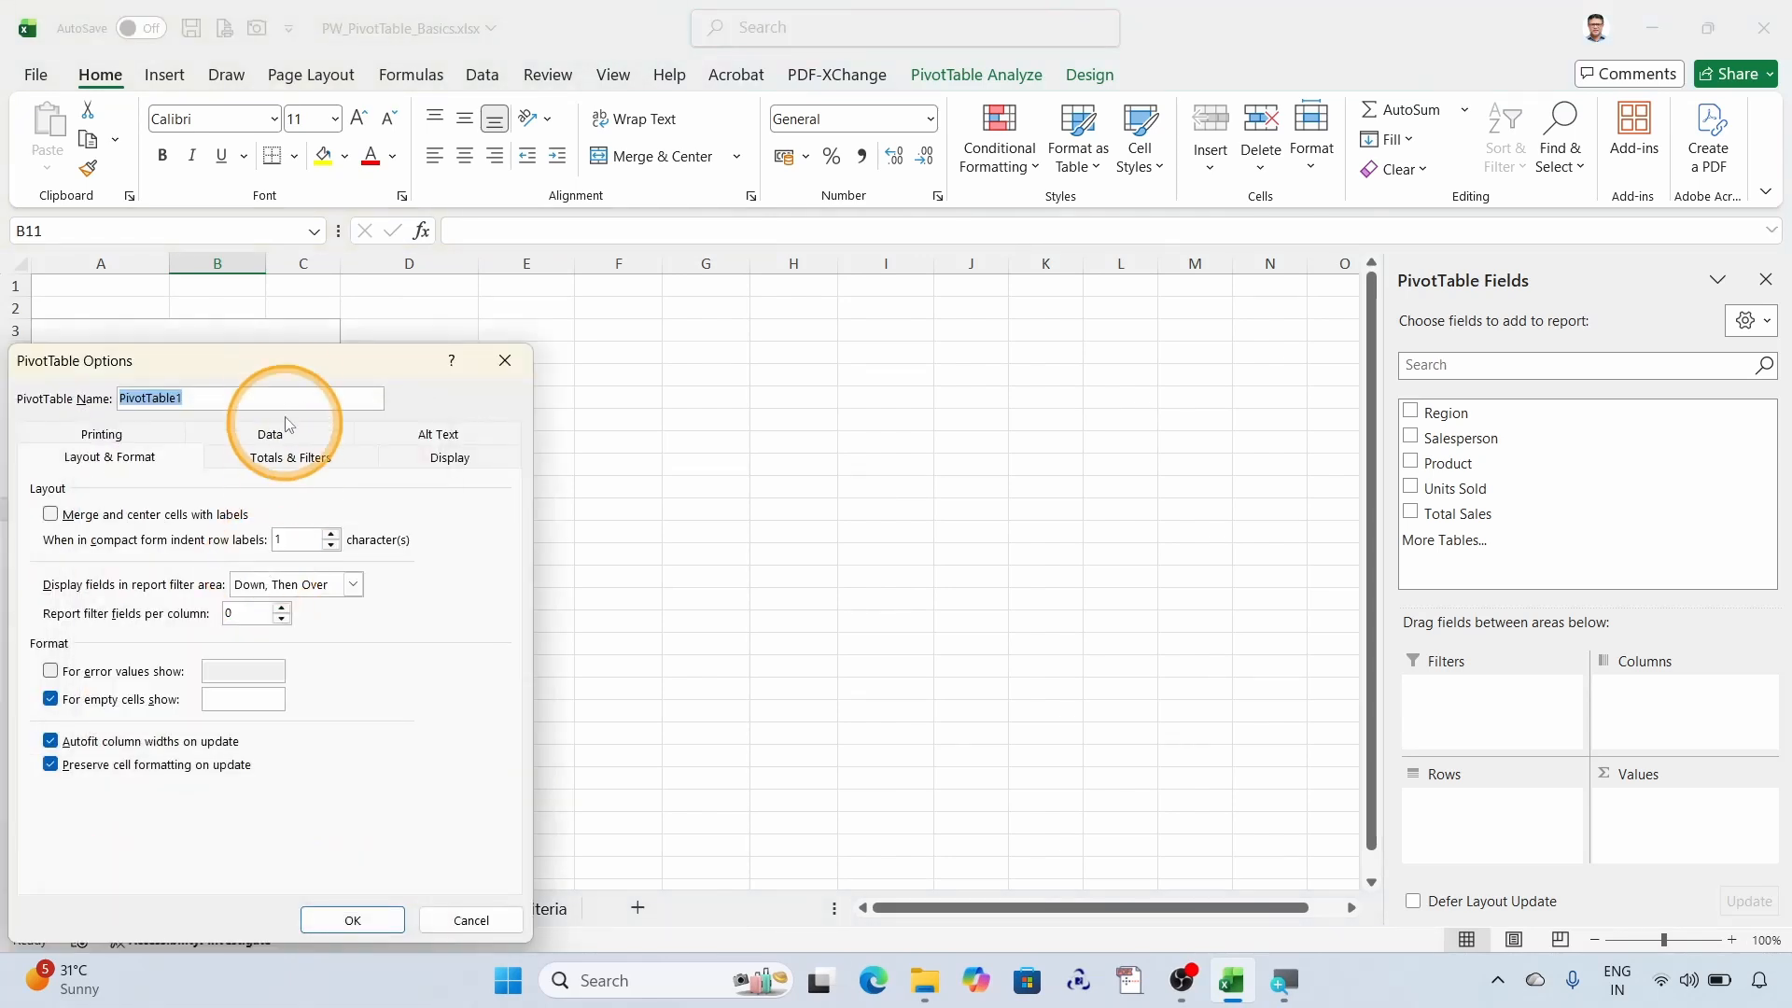
{"action": "left_click_drag", "start_coordinate": [288, 373], "coordinate": [696, 305]}
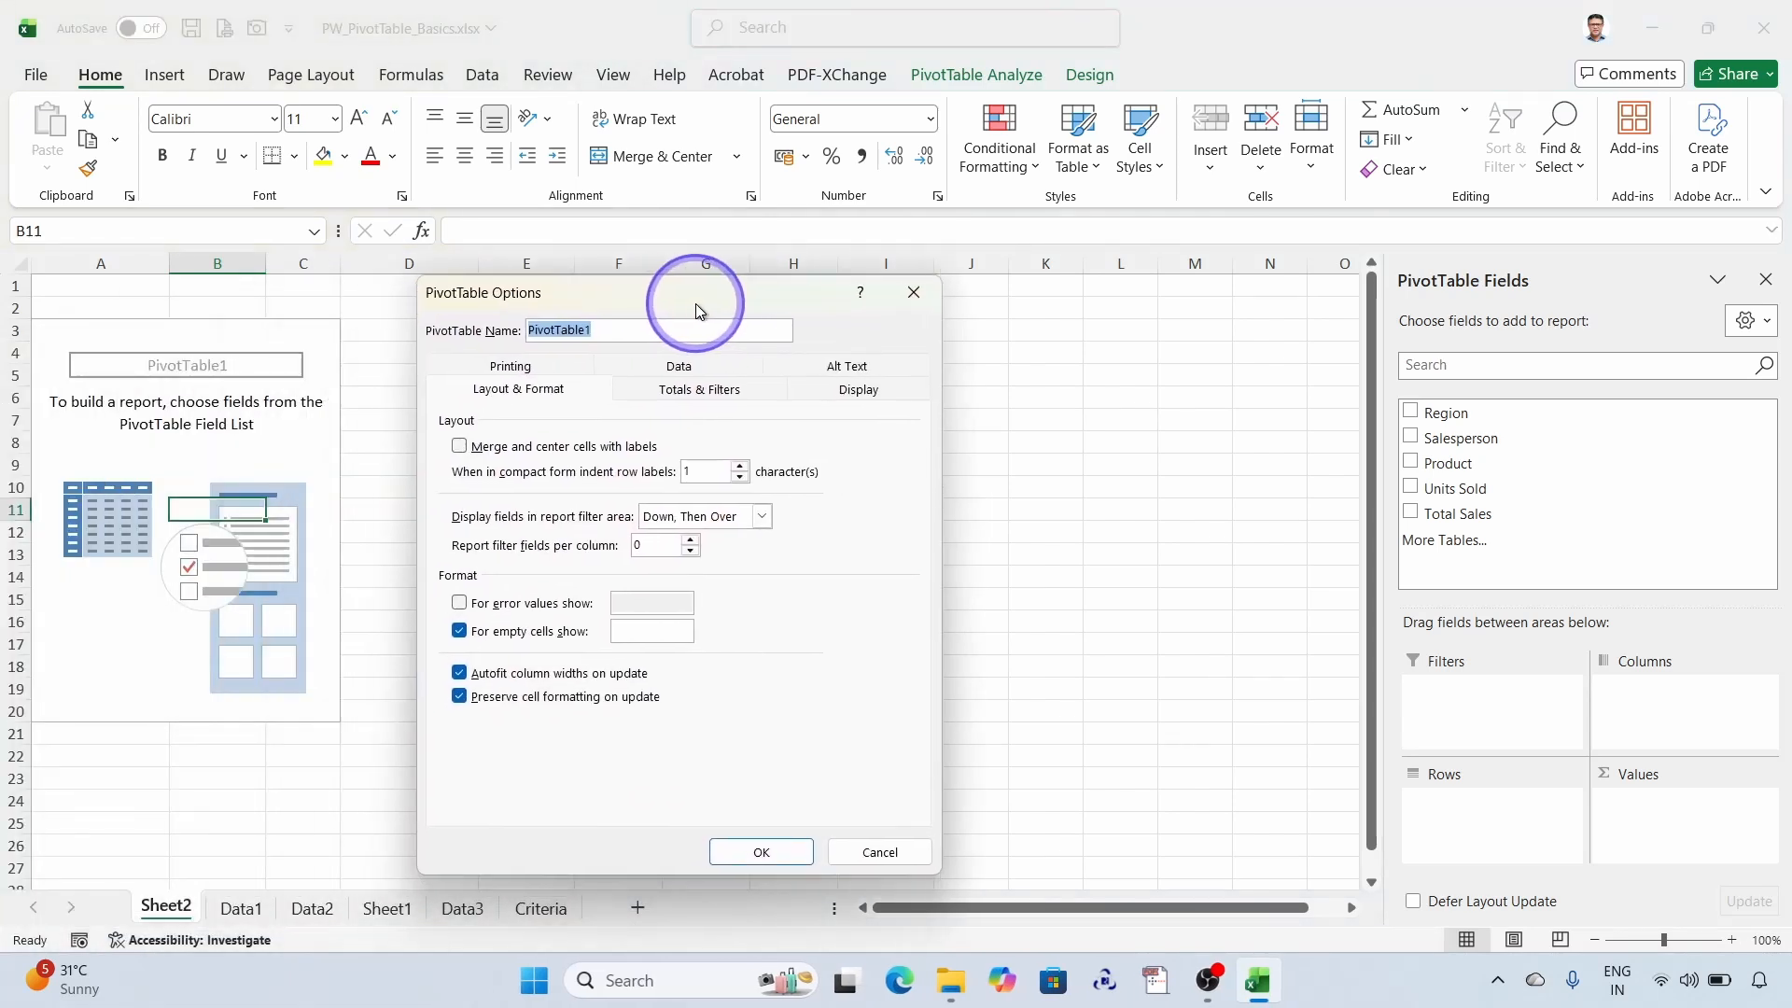
{"action": "left_click", "coordinate": [859, 389]}
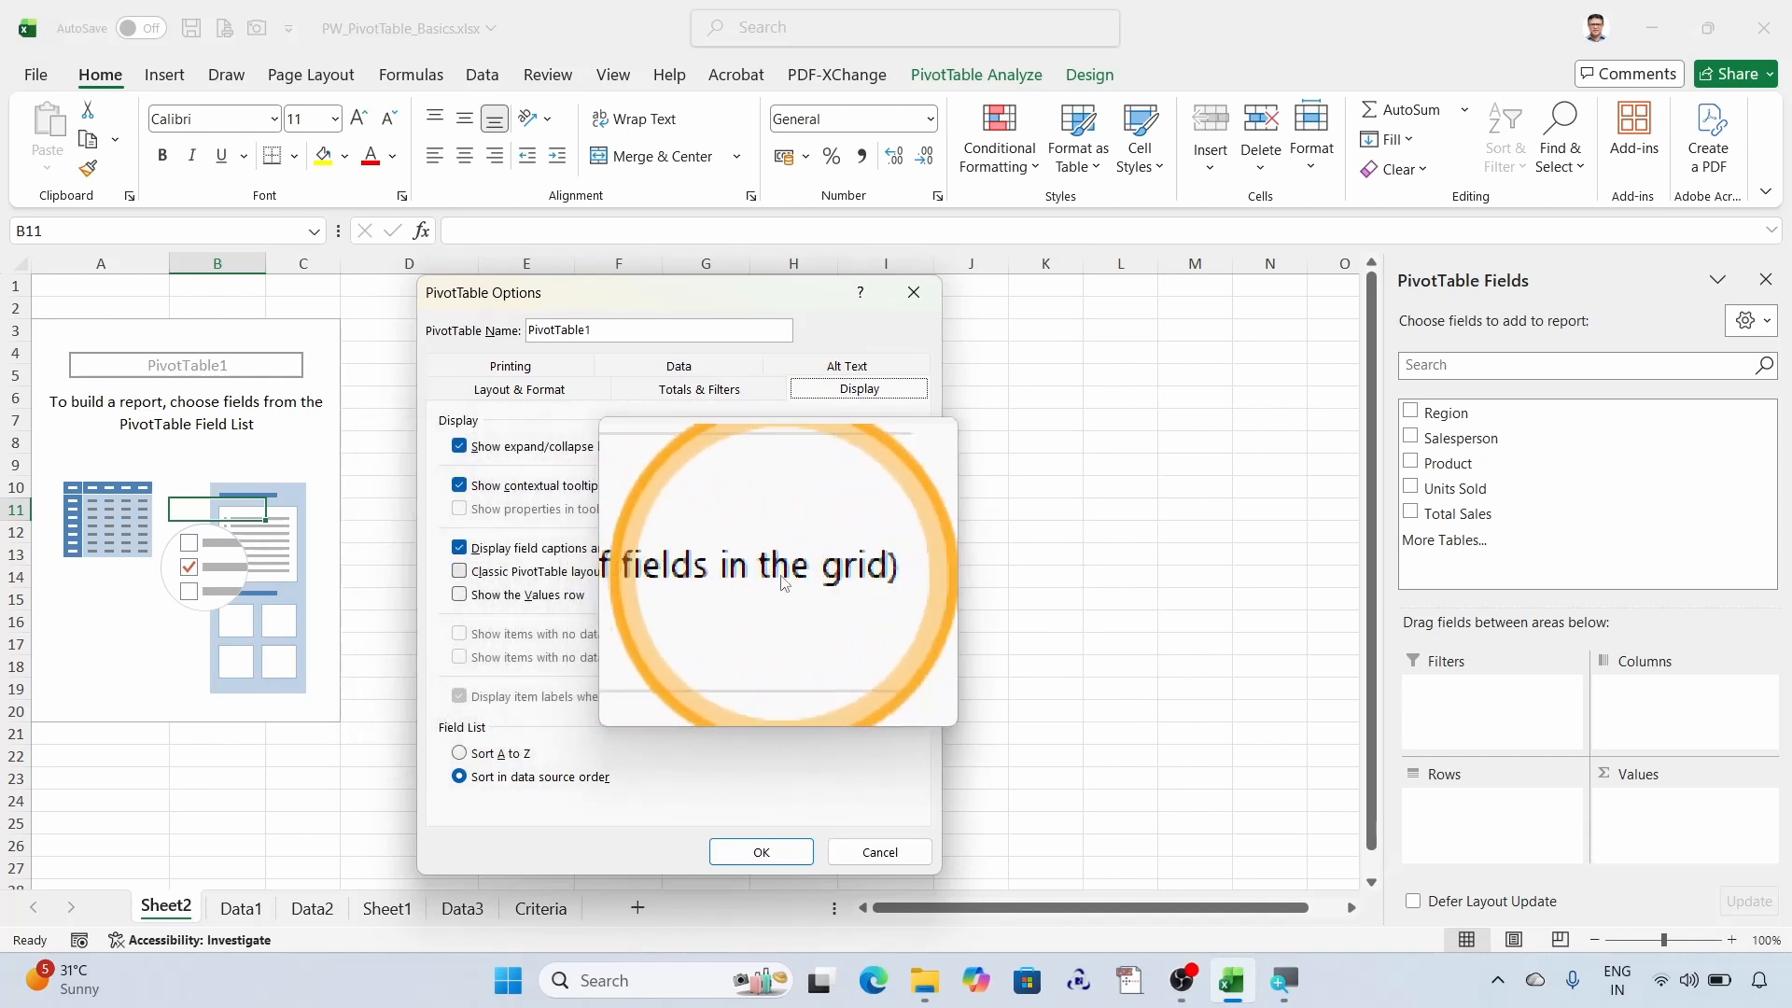
{"action": "left_click", "coordinate": [464, 579]}
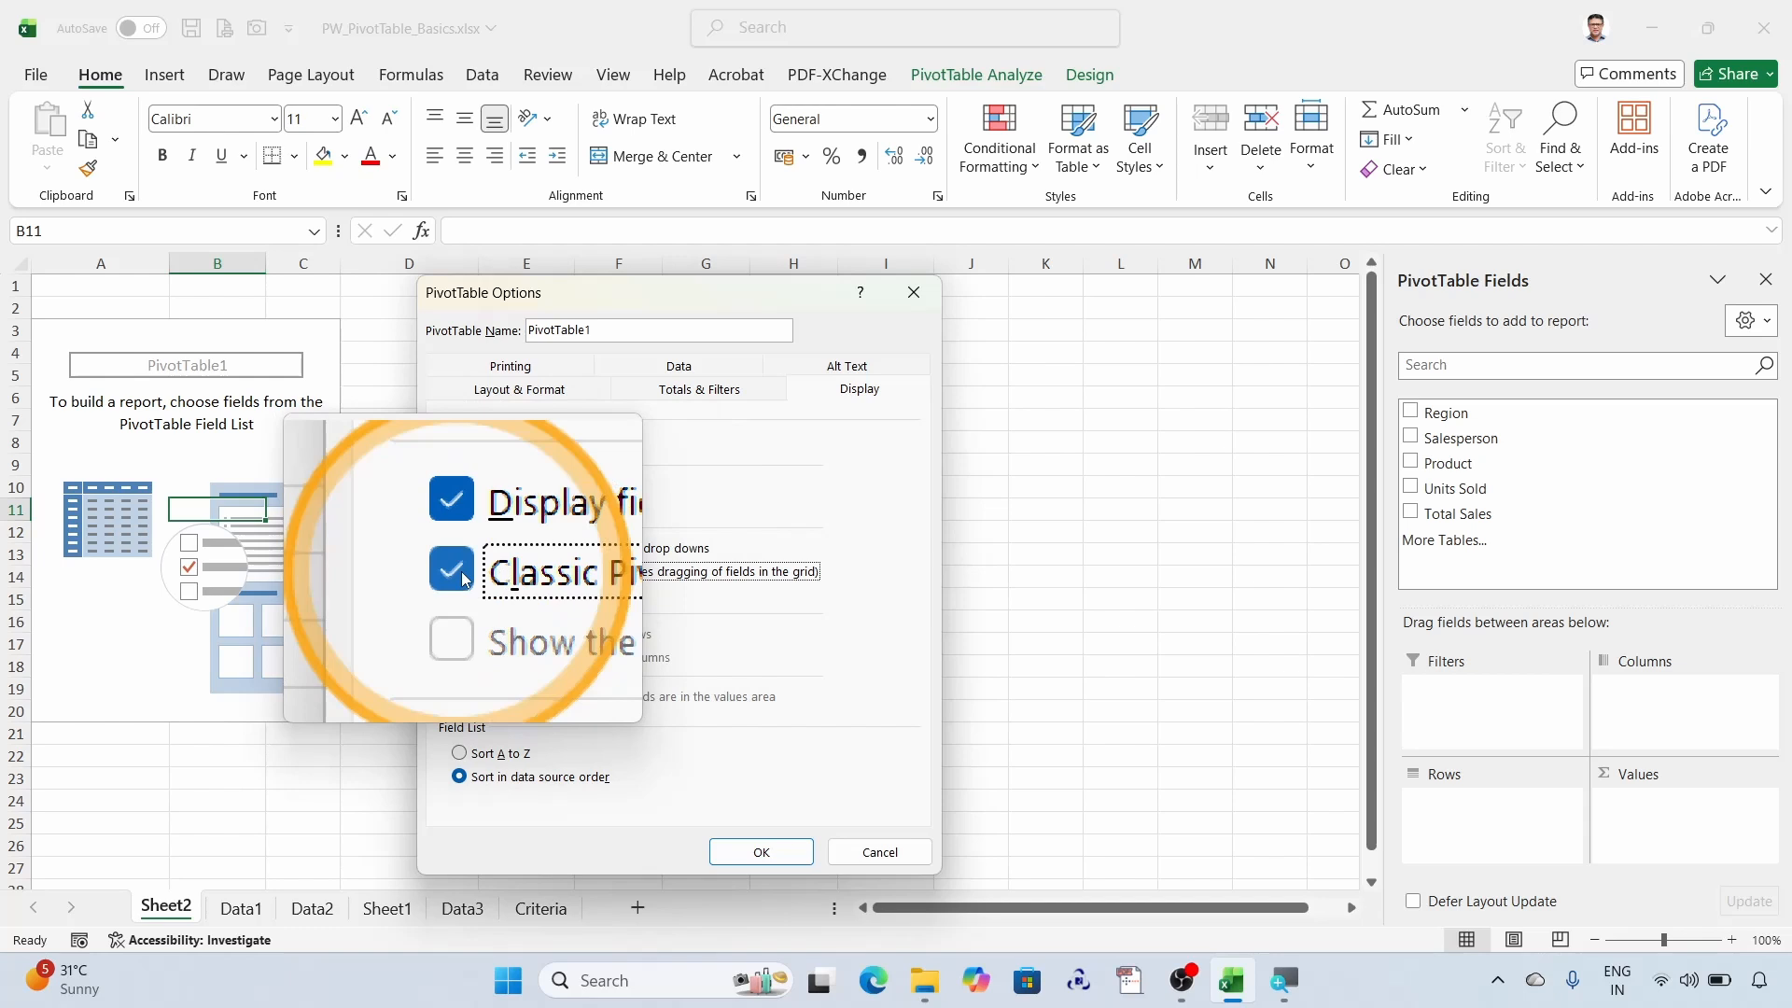
{"action": "left_click", "coordinate": [741, 852]}
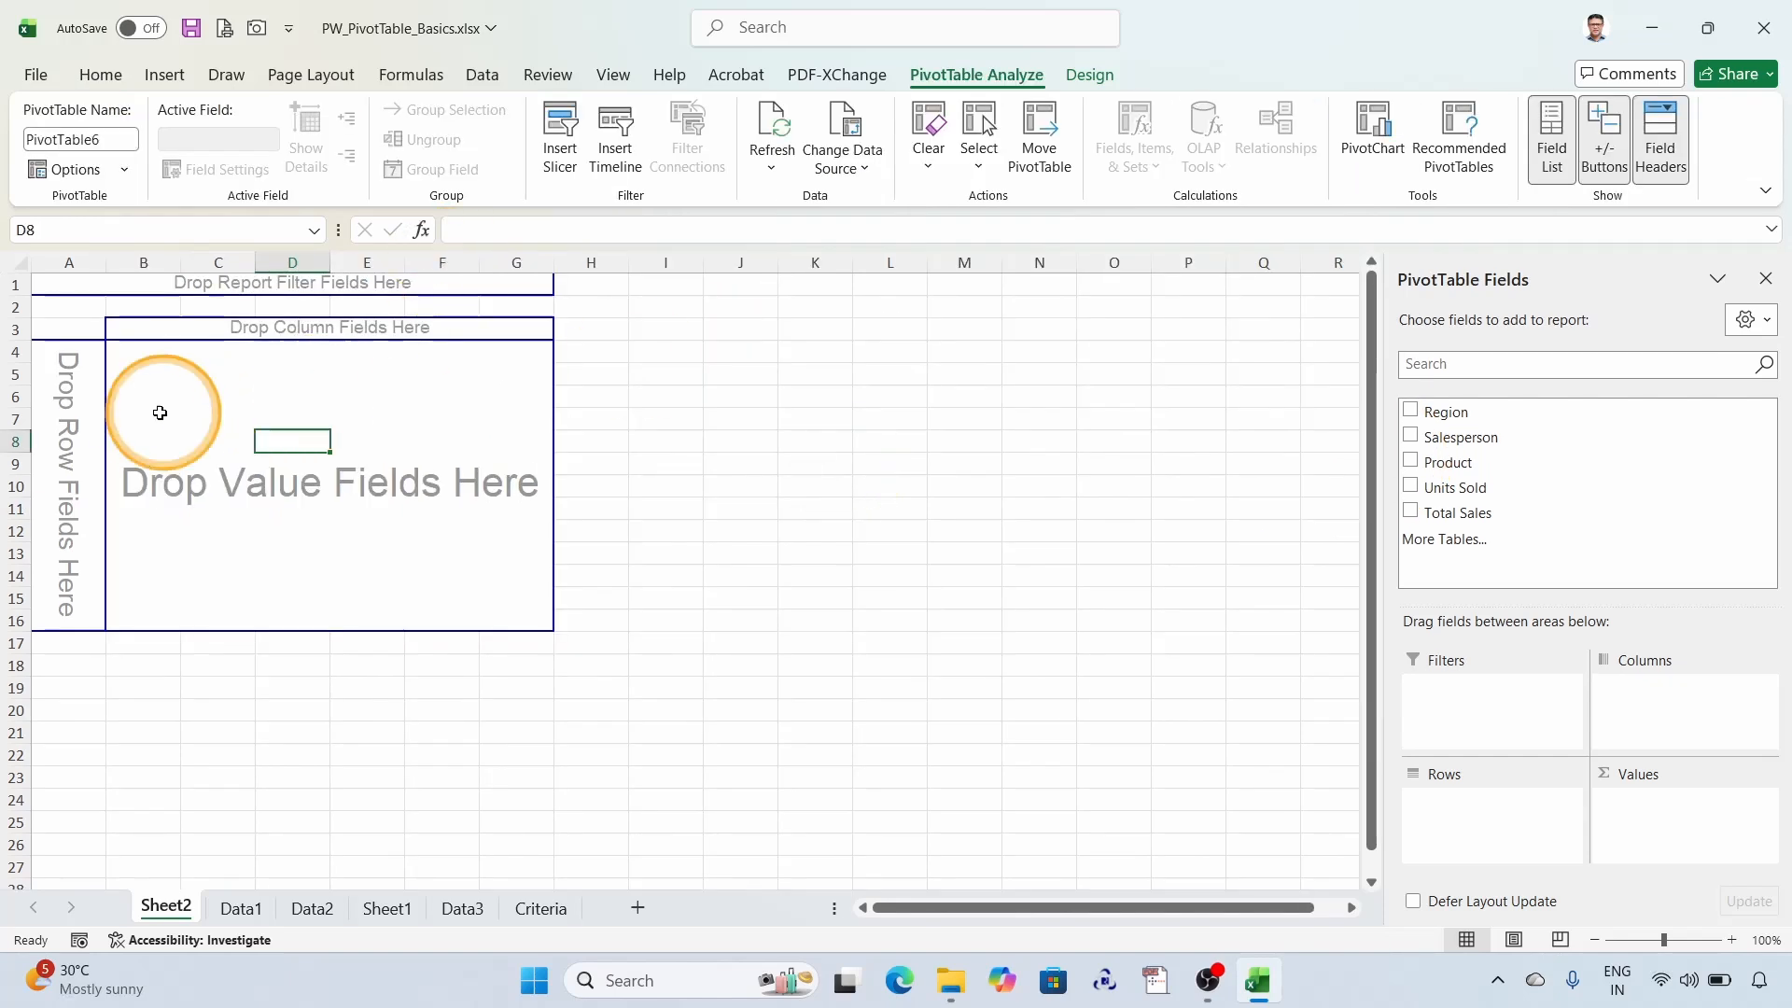
- Make the classic PivotTable layout the default for PivotTables through the default layout settings in the program's data options
{"action": "left_click", "coordinate": [248, 437]}
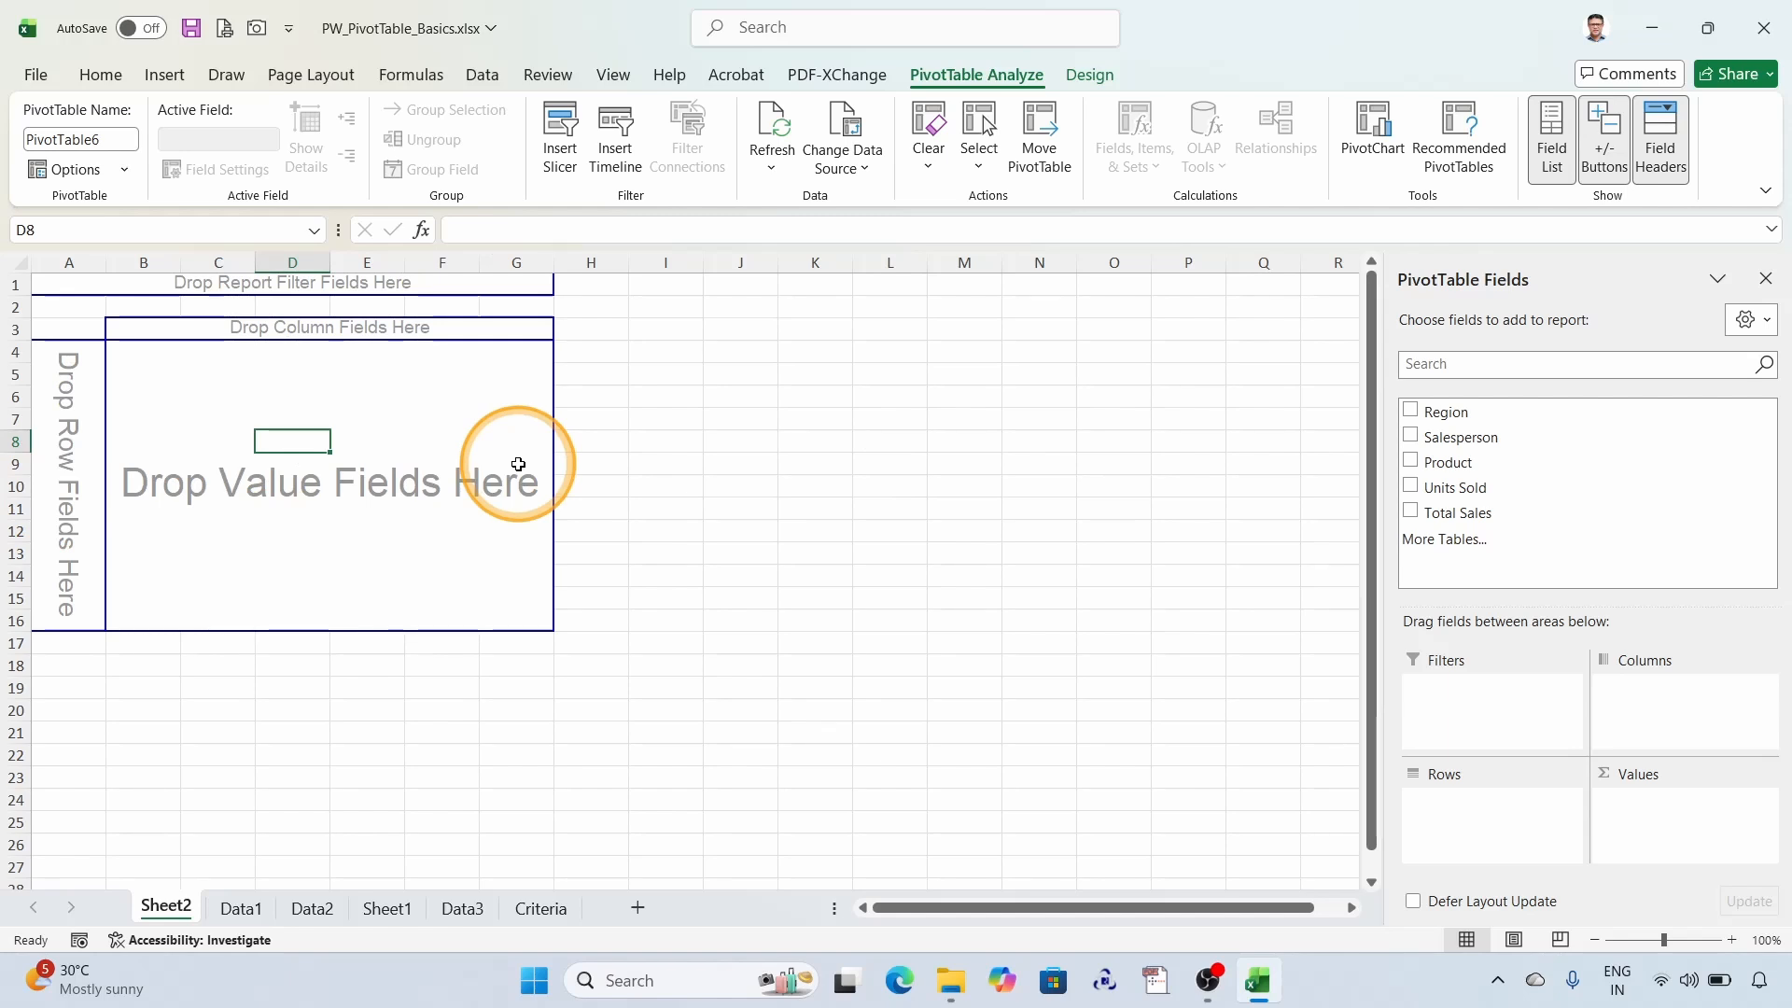
{"action": "left_click", "coordinate": [35, 75]}
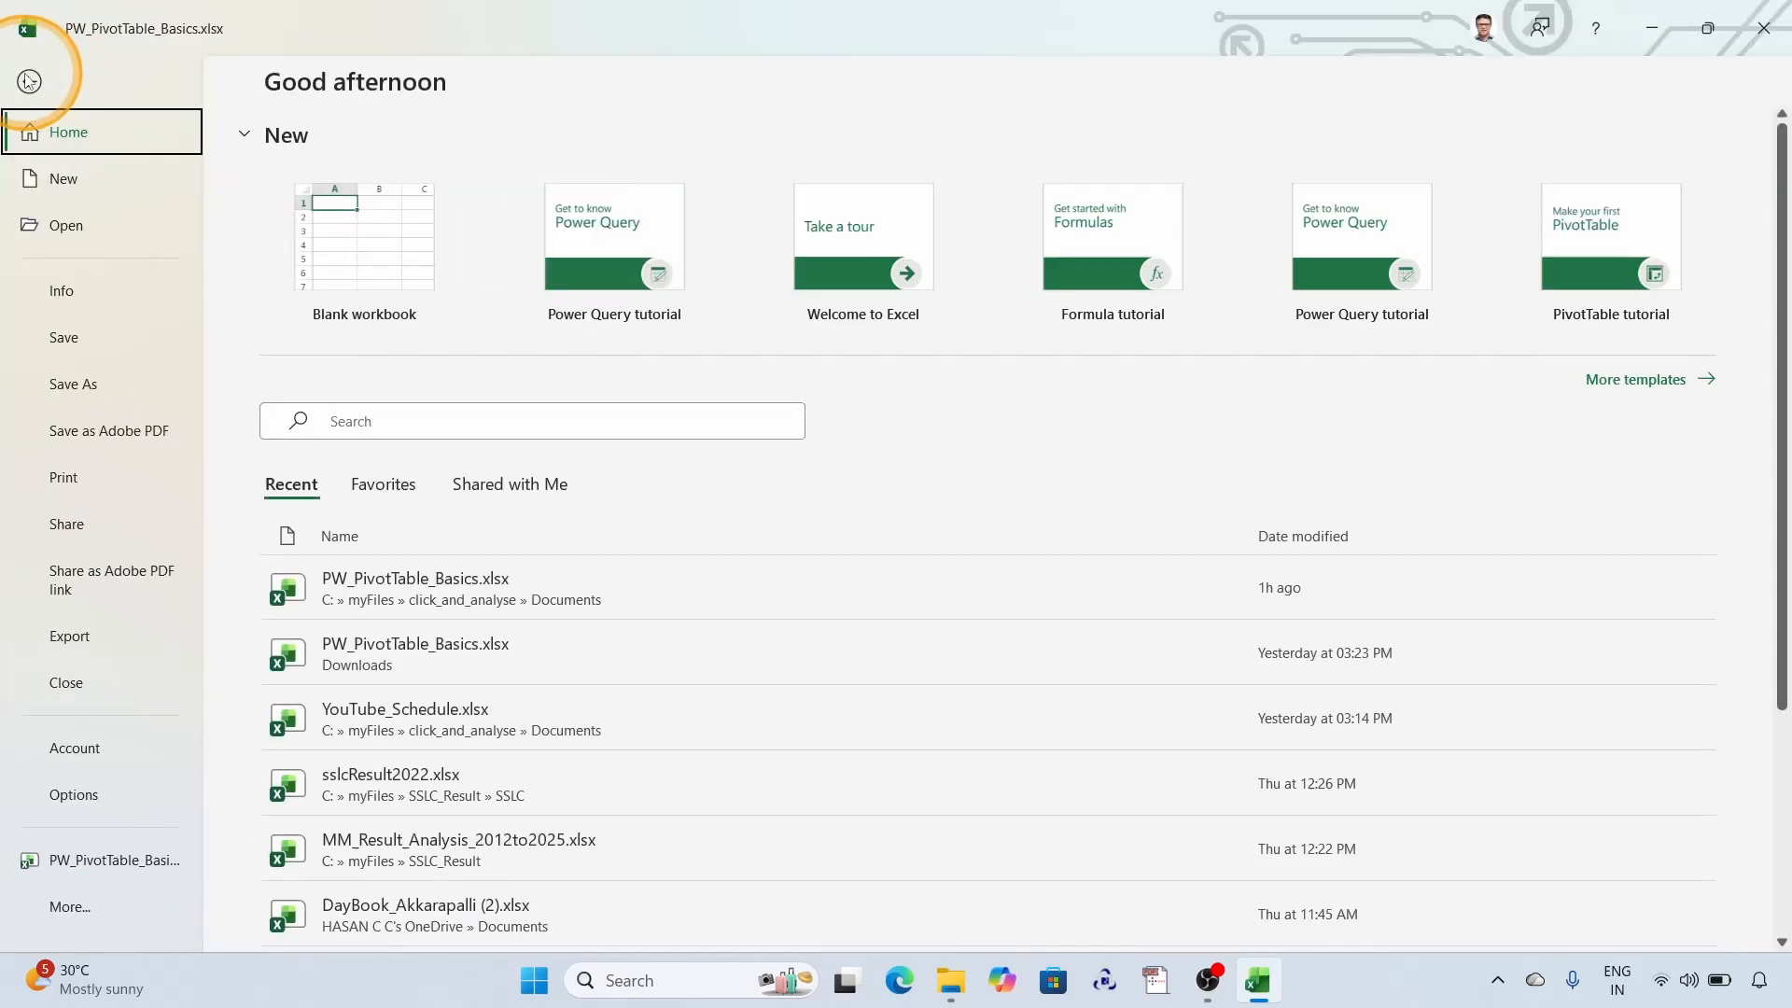
{"action": "left_click", "coordinate": [86, 796]}
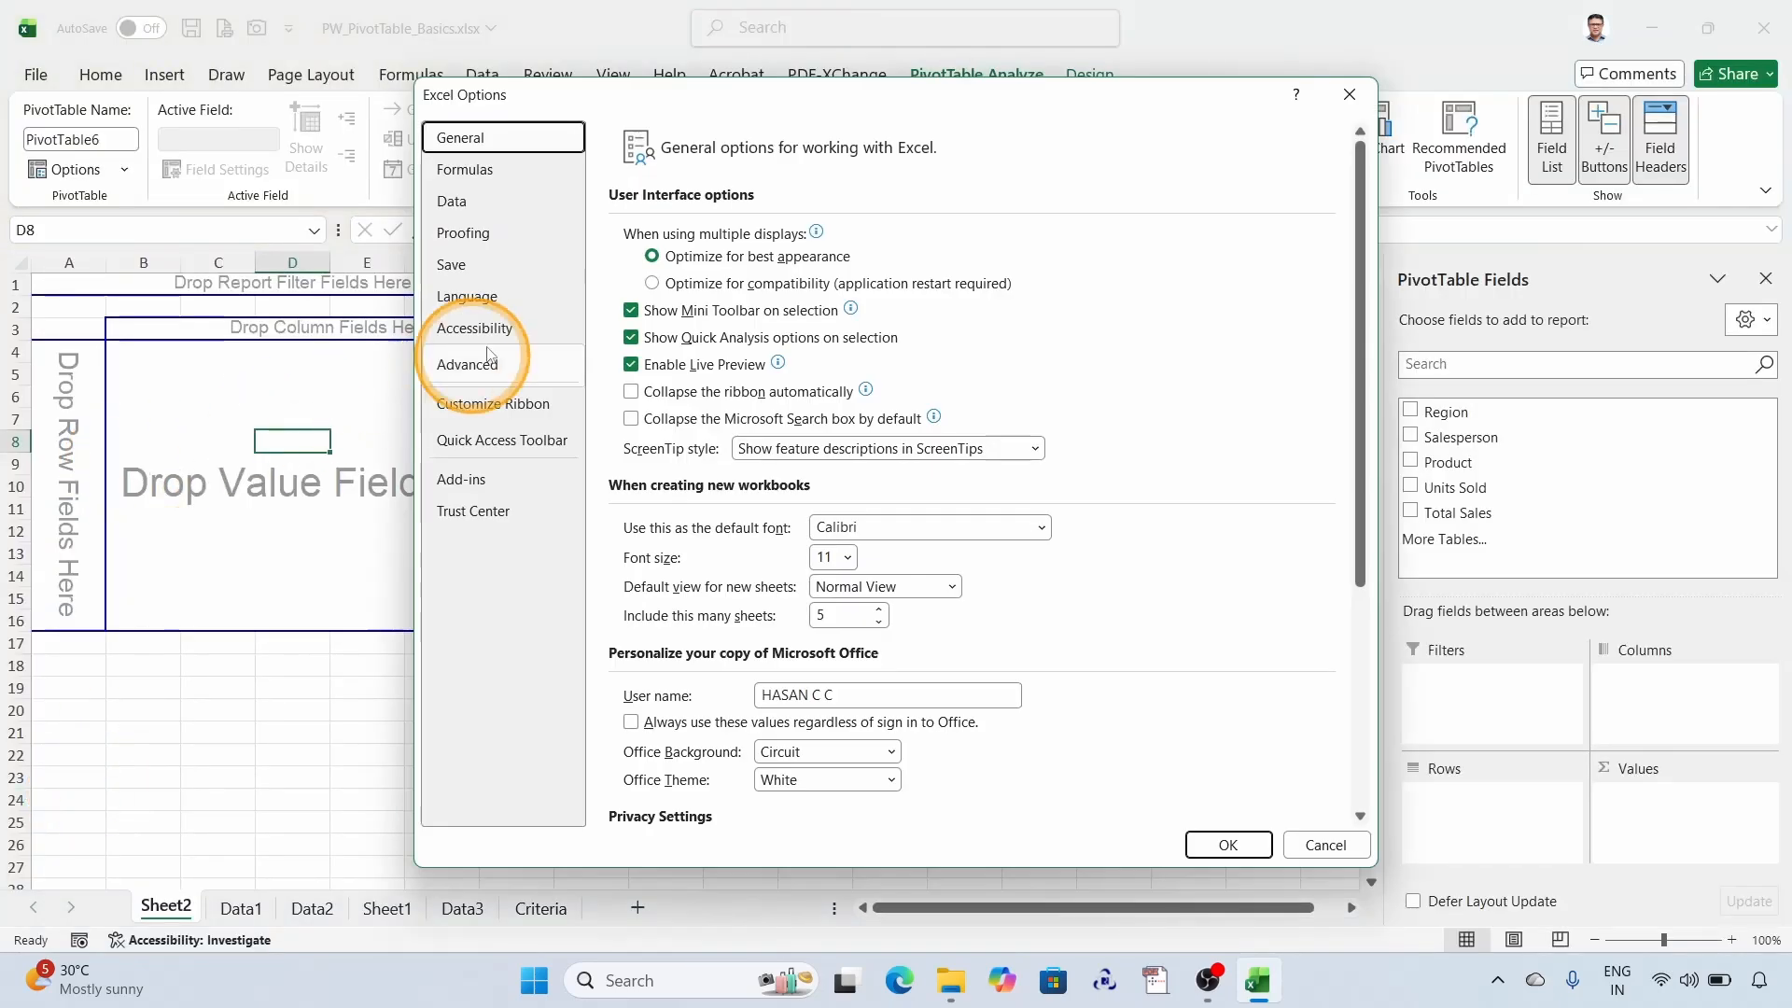
{"action": "left_click", "coordinate": [464, 201]}
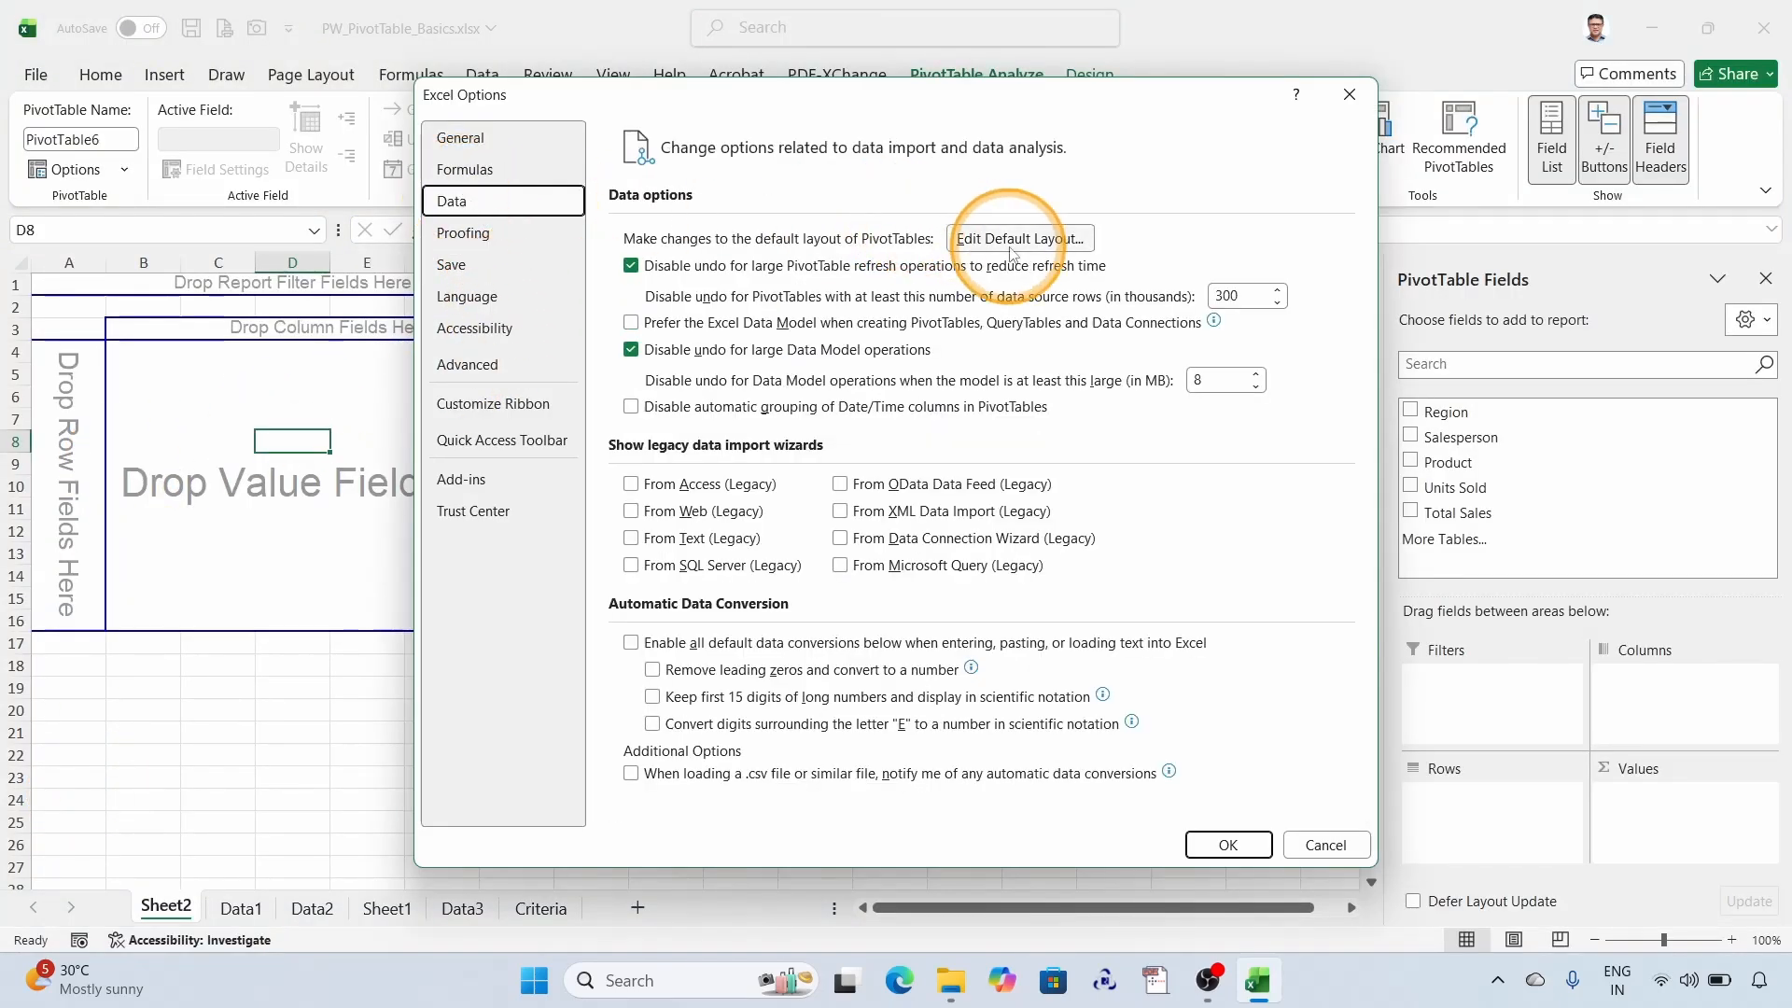
{"action": "left_click", "coordinate": [1032, 241]}
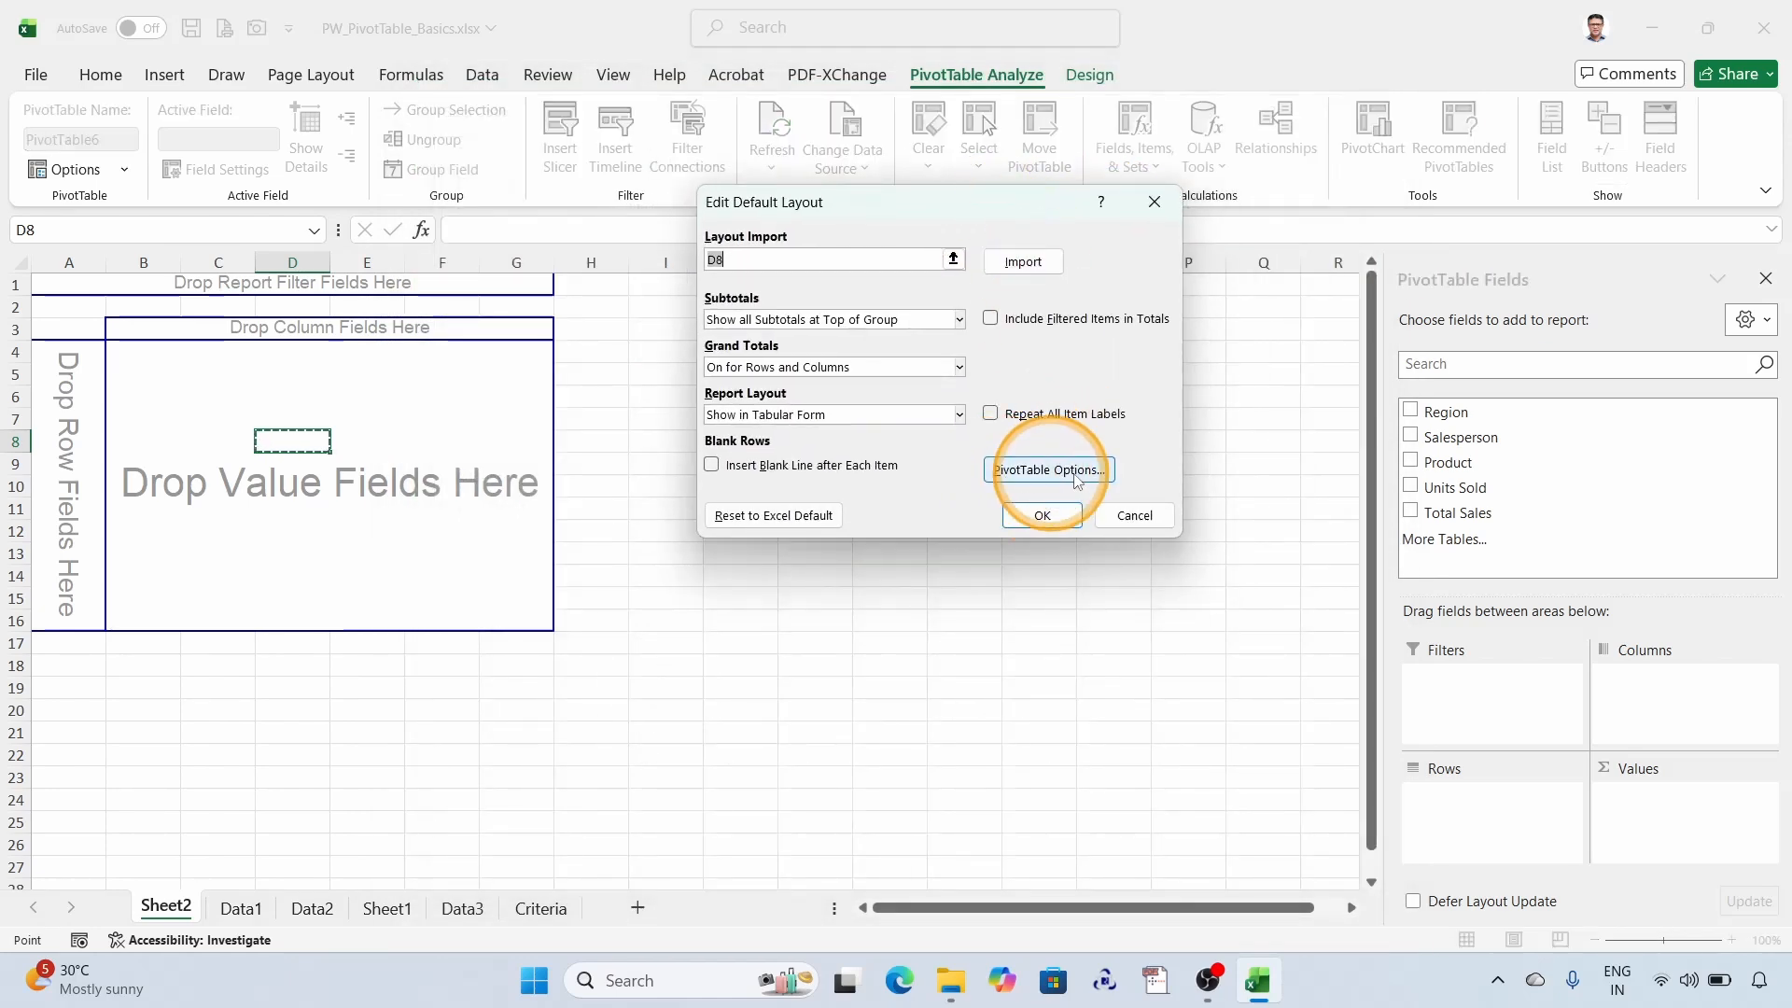
{"action": "left_click", "coordinate": [1059, 473]}
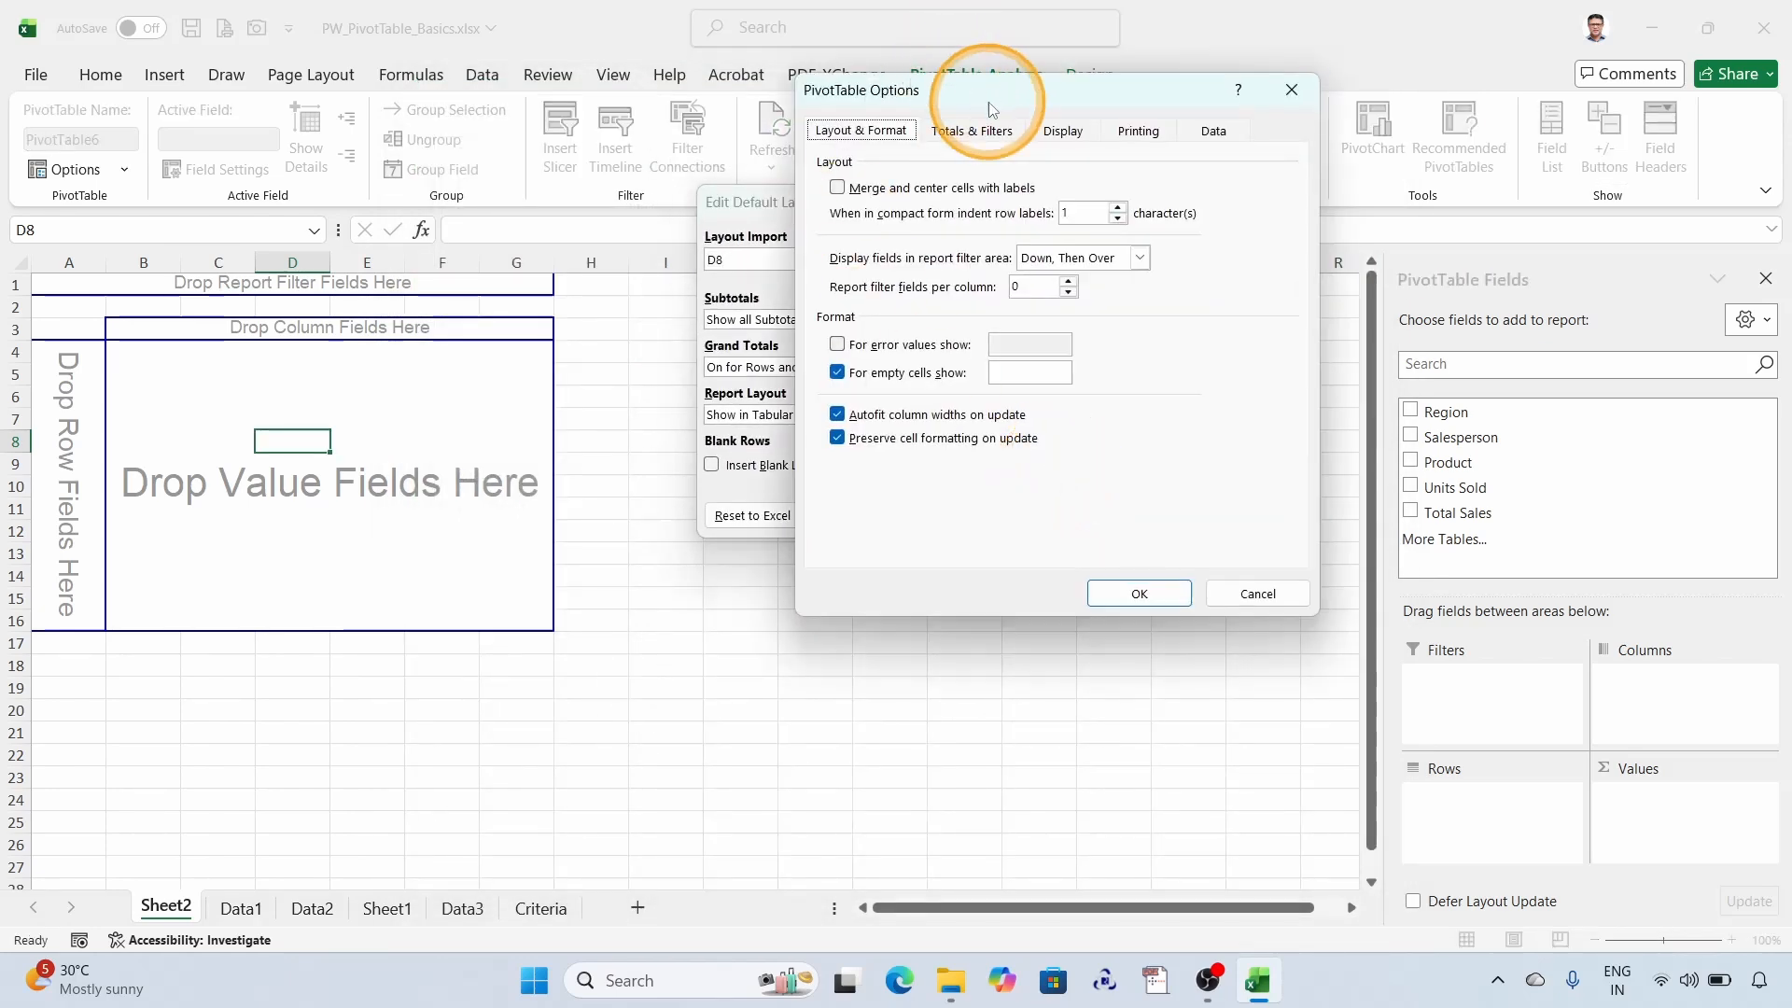
{"action": "left_click_drag", "start_coordinate": [999, 108], "coordinate": [899, 140]}
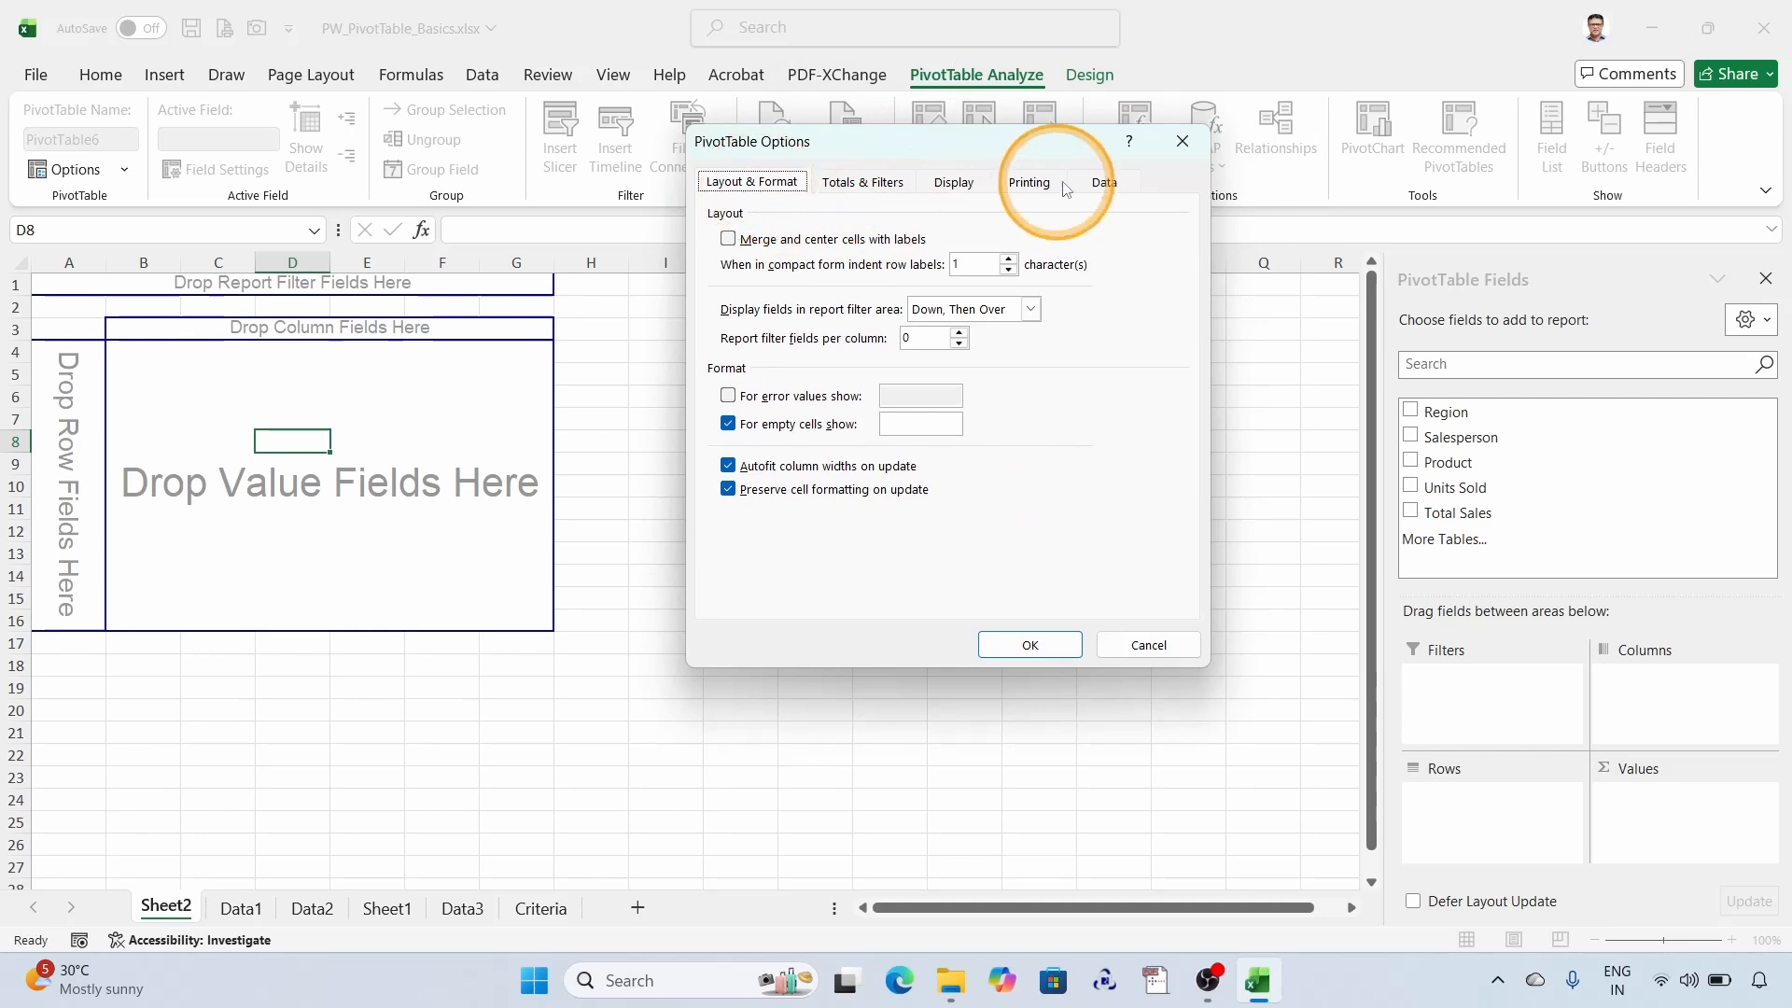
{"action": "left_click", "coordinate": [956, 182]}
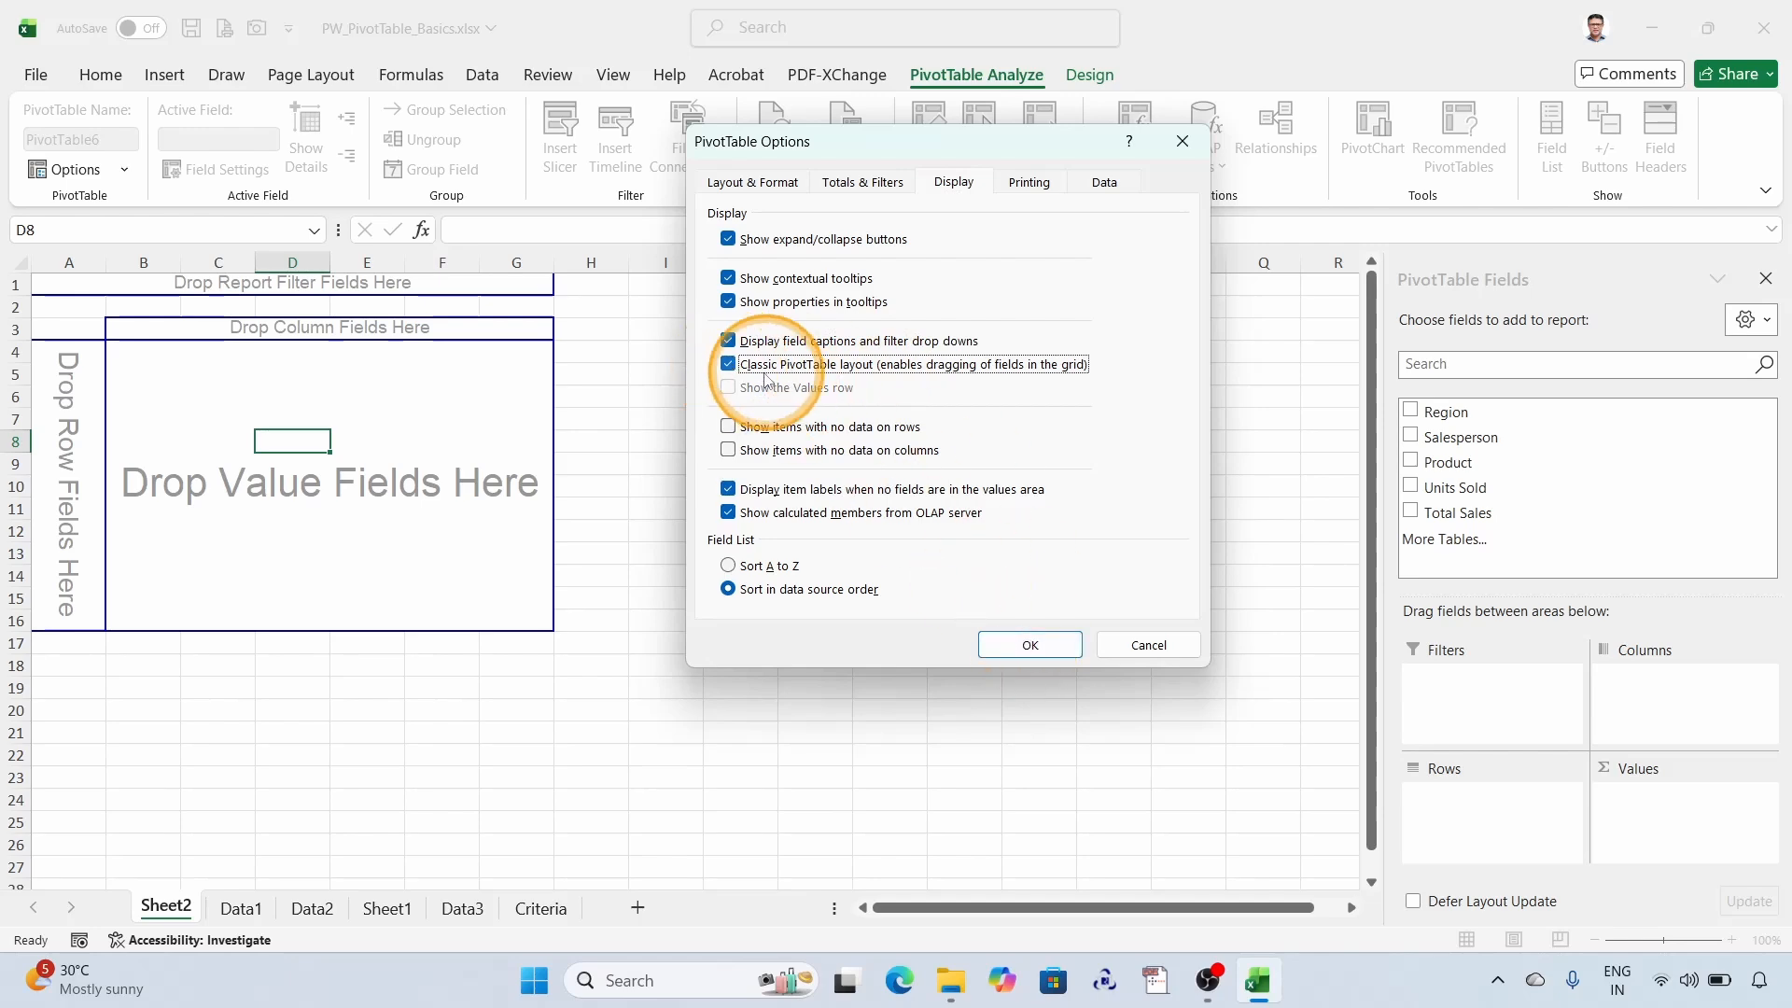
{"action": "left_click", "coordinate": [1031, 646]}
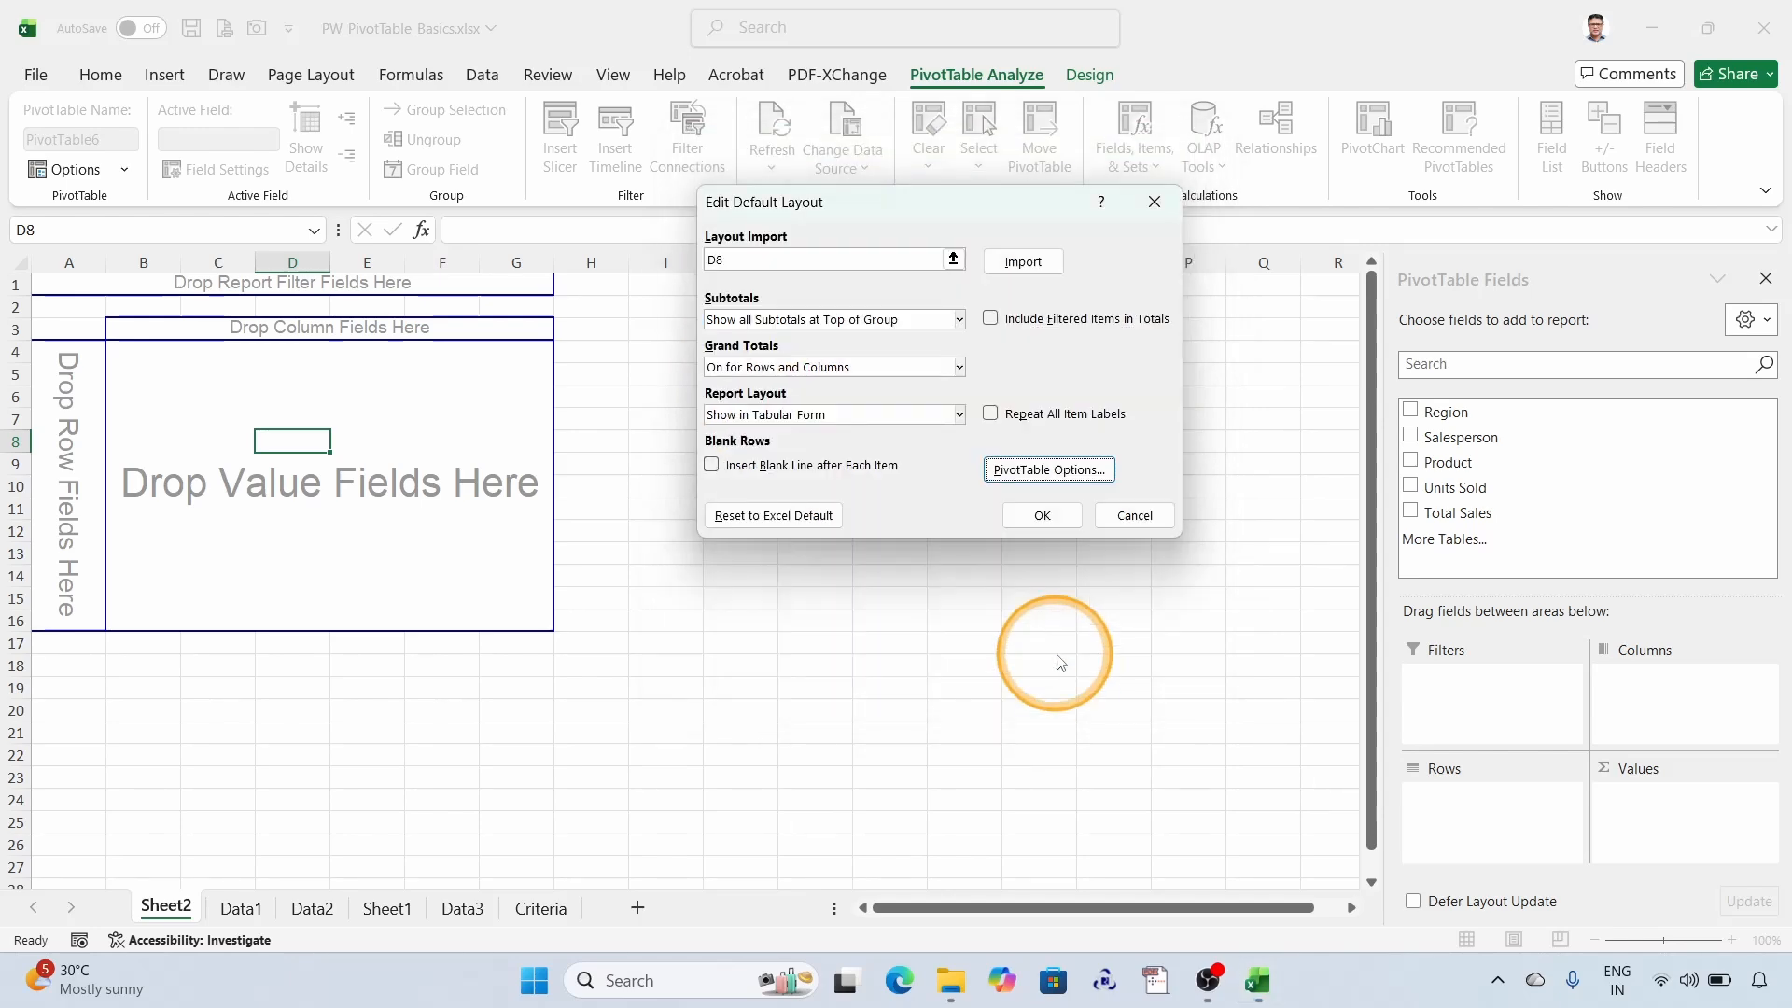
{"action": "left_click", "coordinate": [1044, 521]}
{"action": "left_click", "coordinate": [1230, 841]}
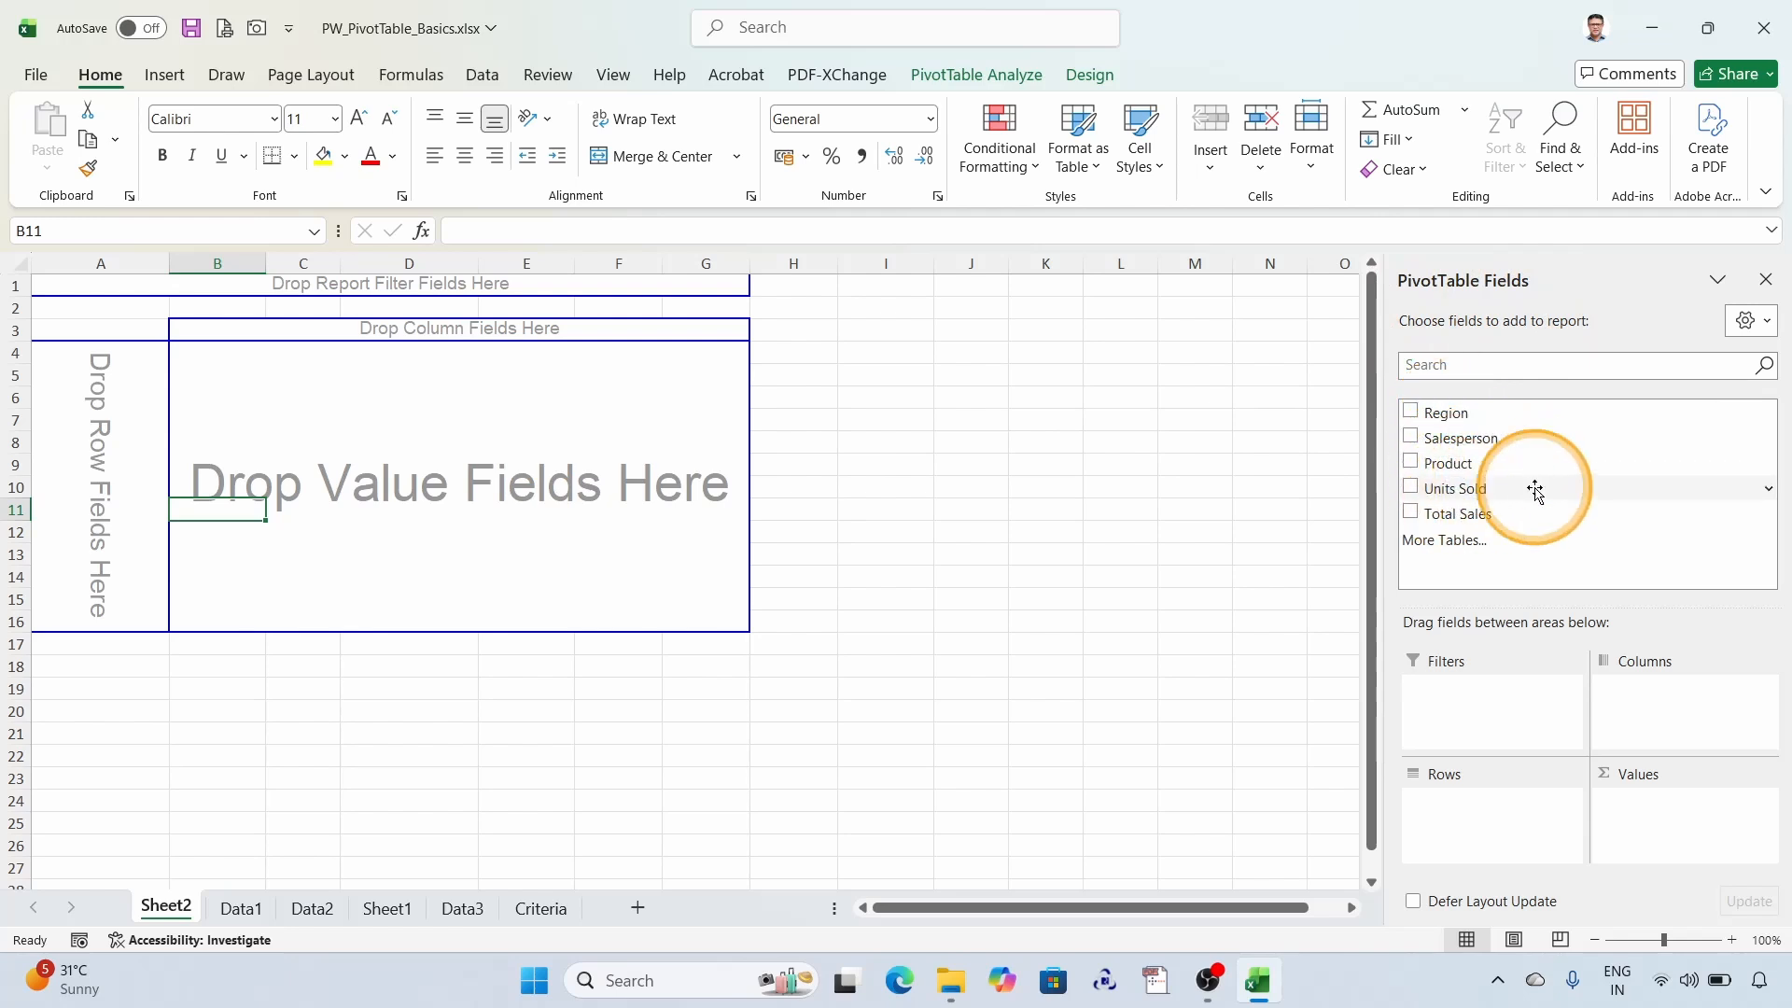
- Review the source table on the Data1 sheet against the empty PivotTable and its field list on Sheet2
{"action": "left_click", "coordinate": [235, 907]}
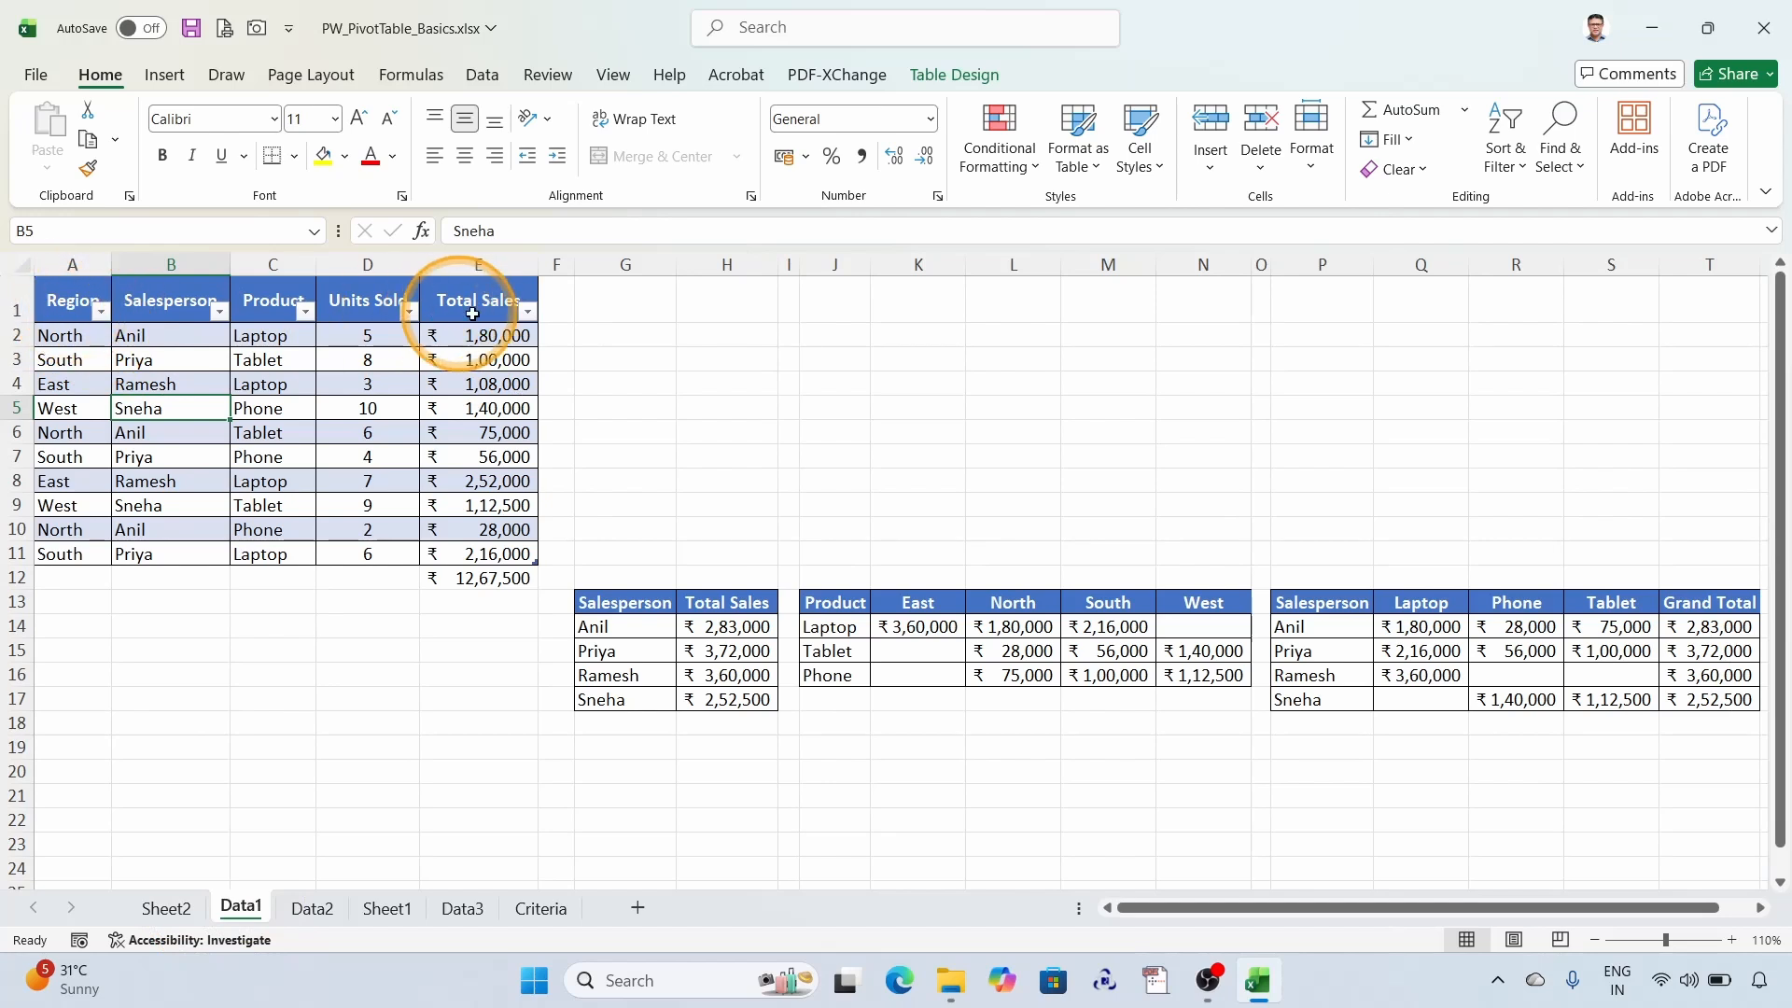
{"action": "left_click", "coordinate": [166, 909]}
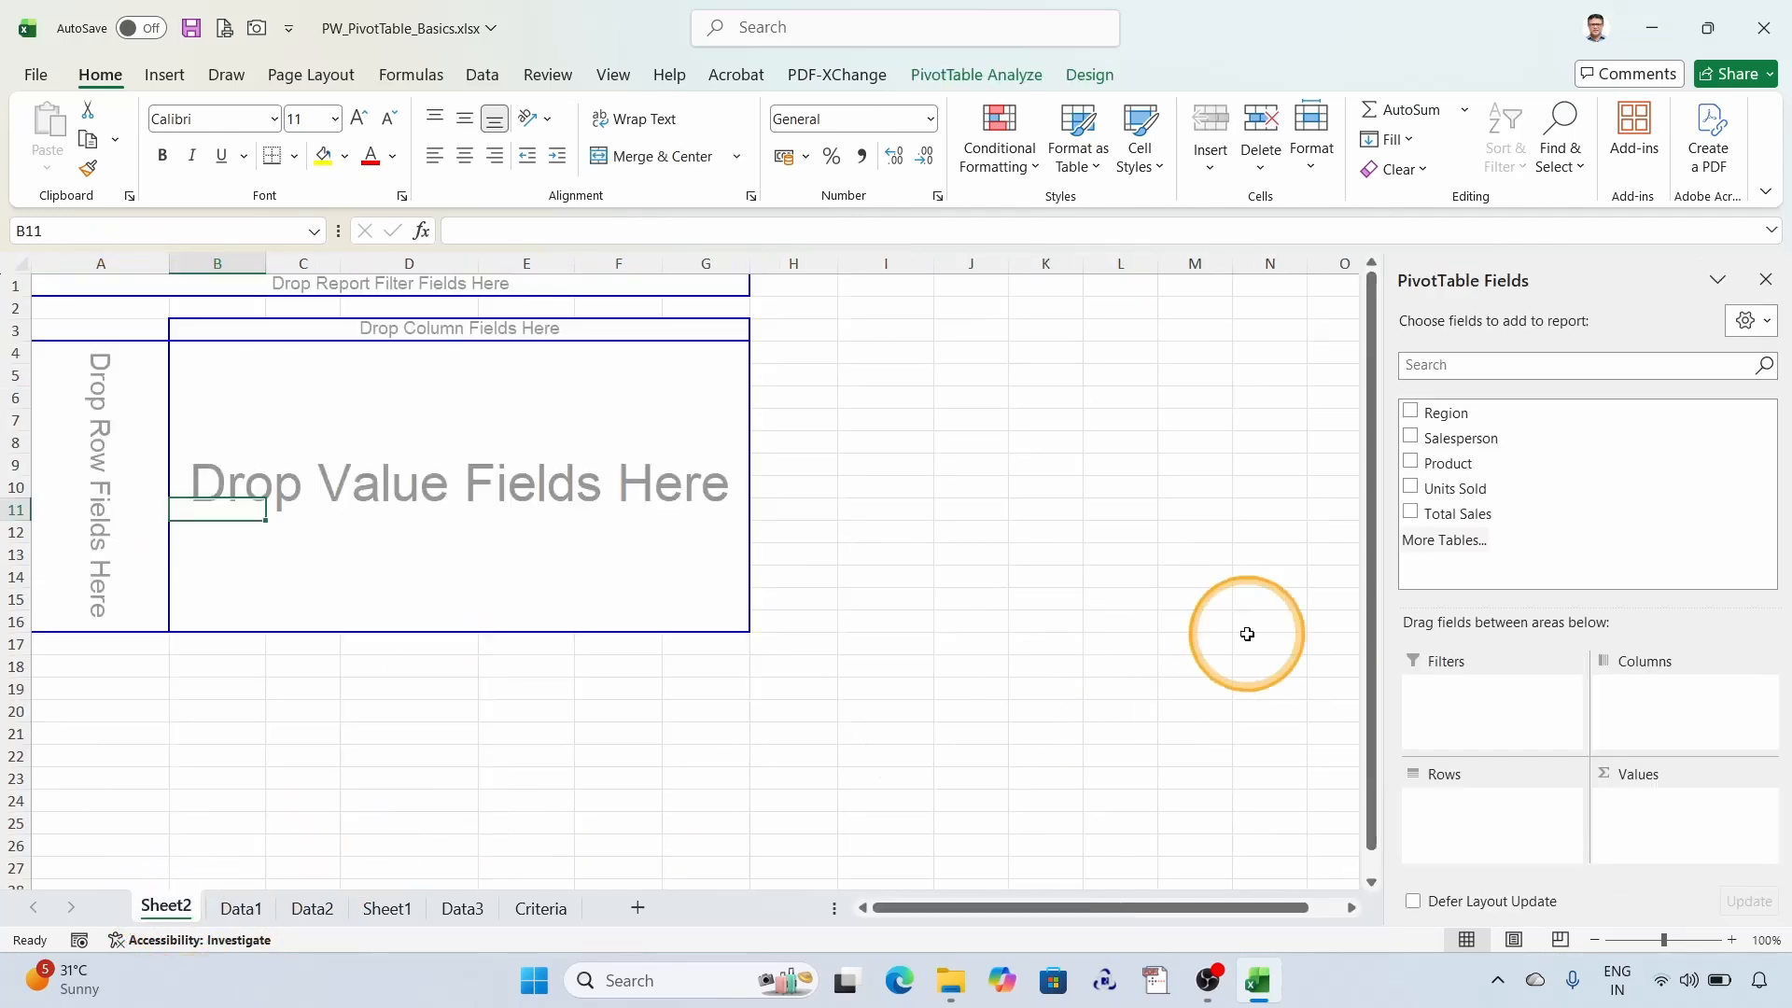
{"action": "left_click", "coordinate": [244, 908]}
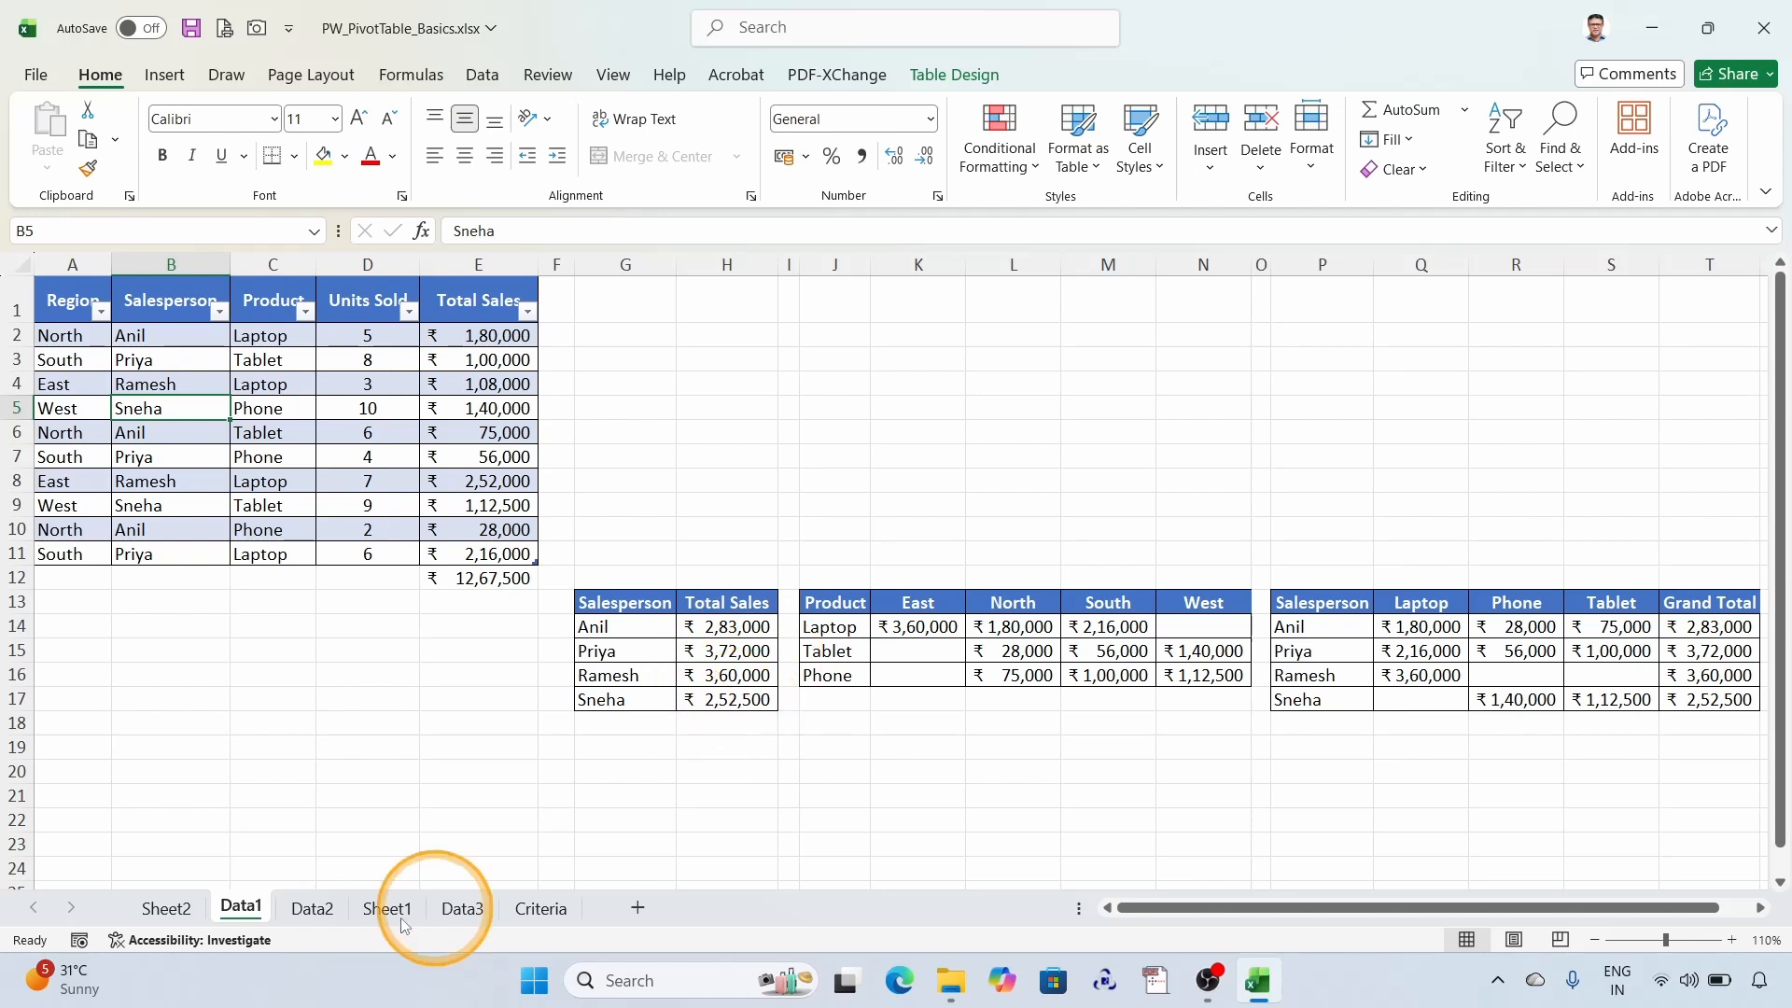
{"action": "left_click", "coordinate": [164, 907]}
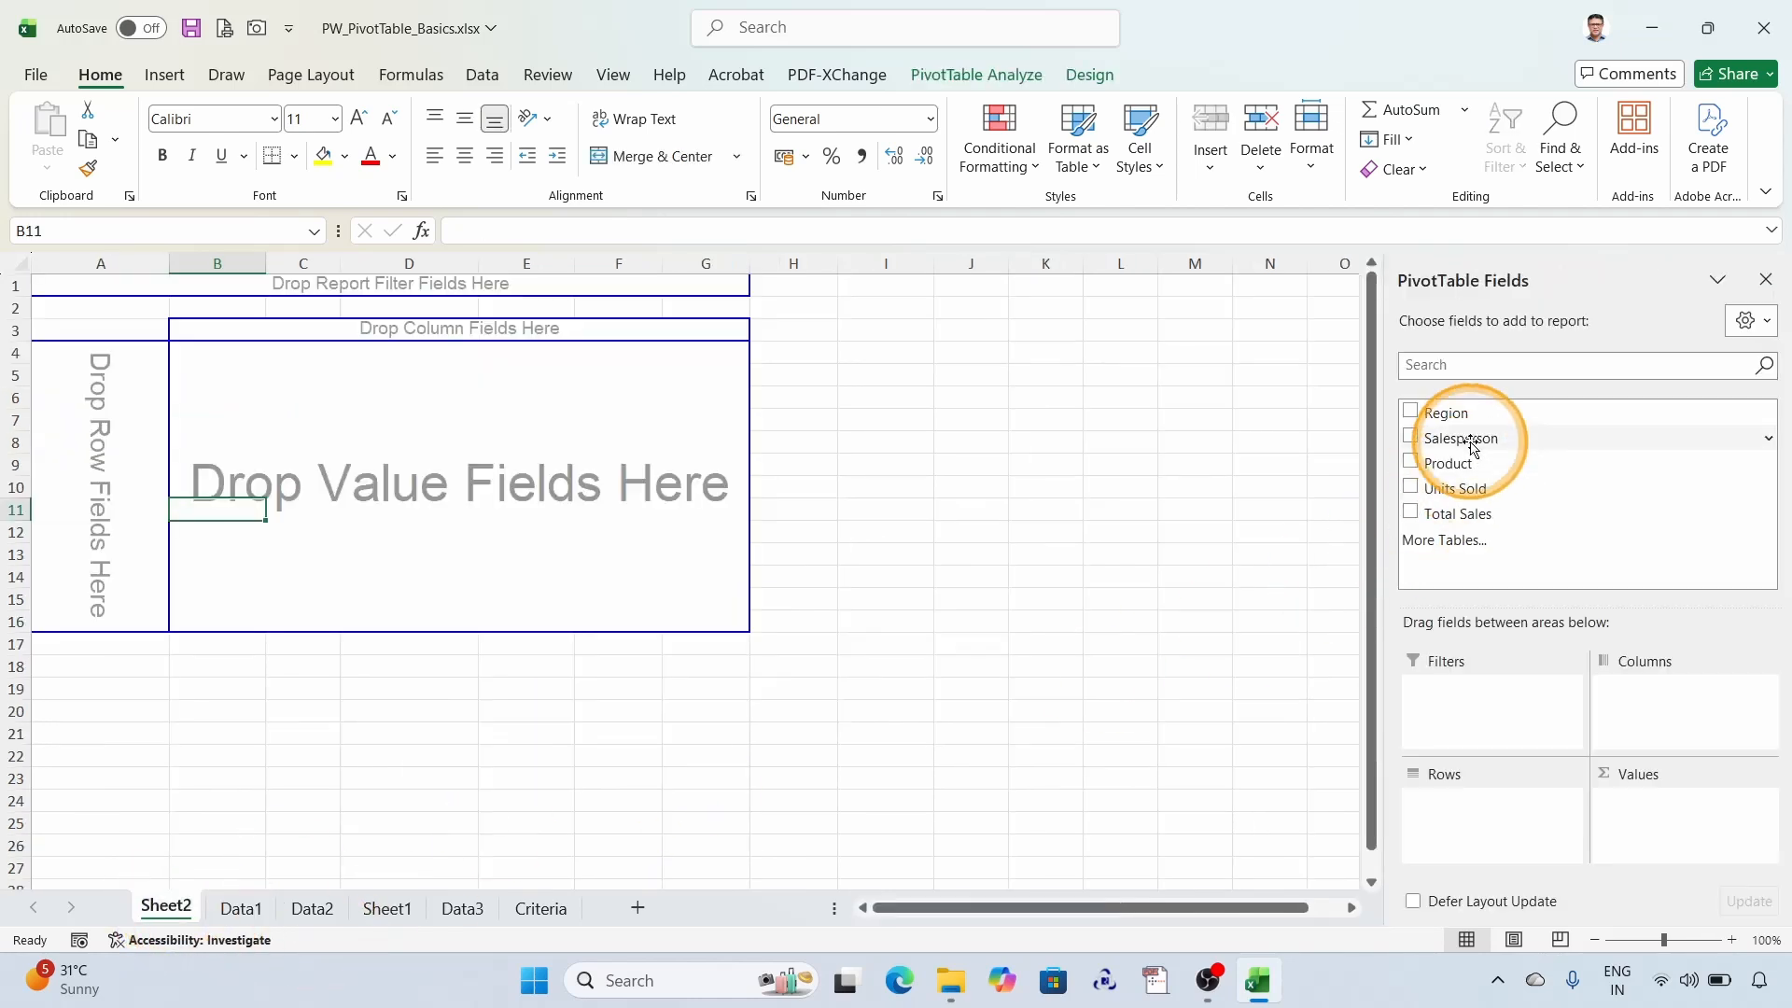
- Add Salesperson as the row field and Total Sales as the value field of the empty PivotTable on Sheet2
{"action": "left_click_drag", "start_coordinate": [1470, 446], "coordinate": [102, 454]}
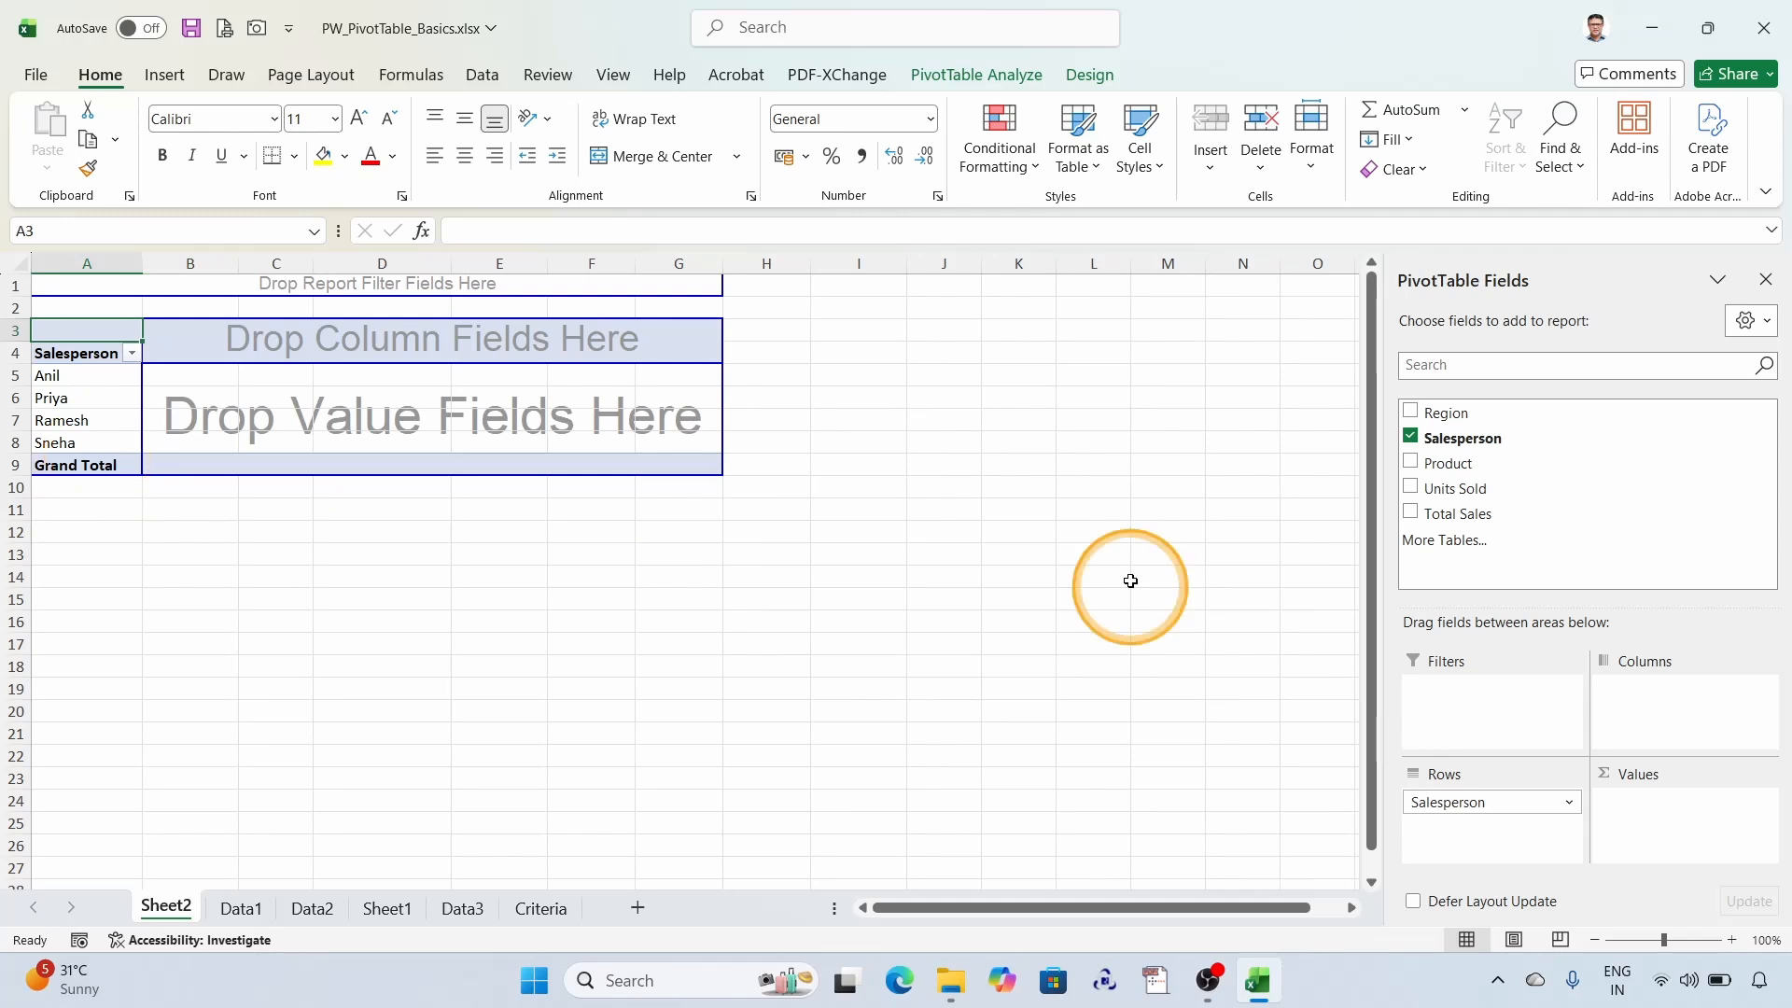
{"action": "left_click_drag", "start_coordinate": [1446, 516], "coordinate": [340, 418]}
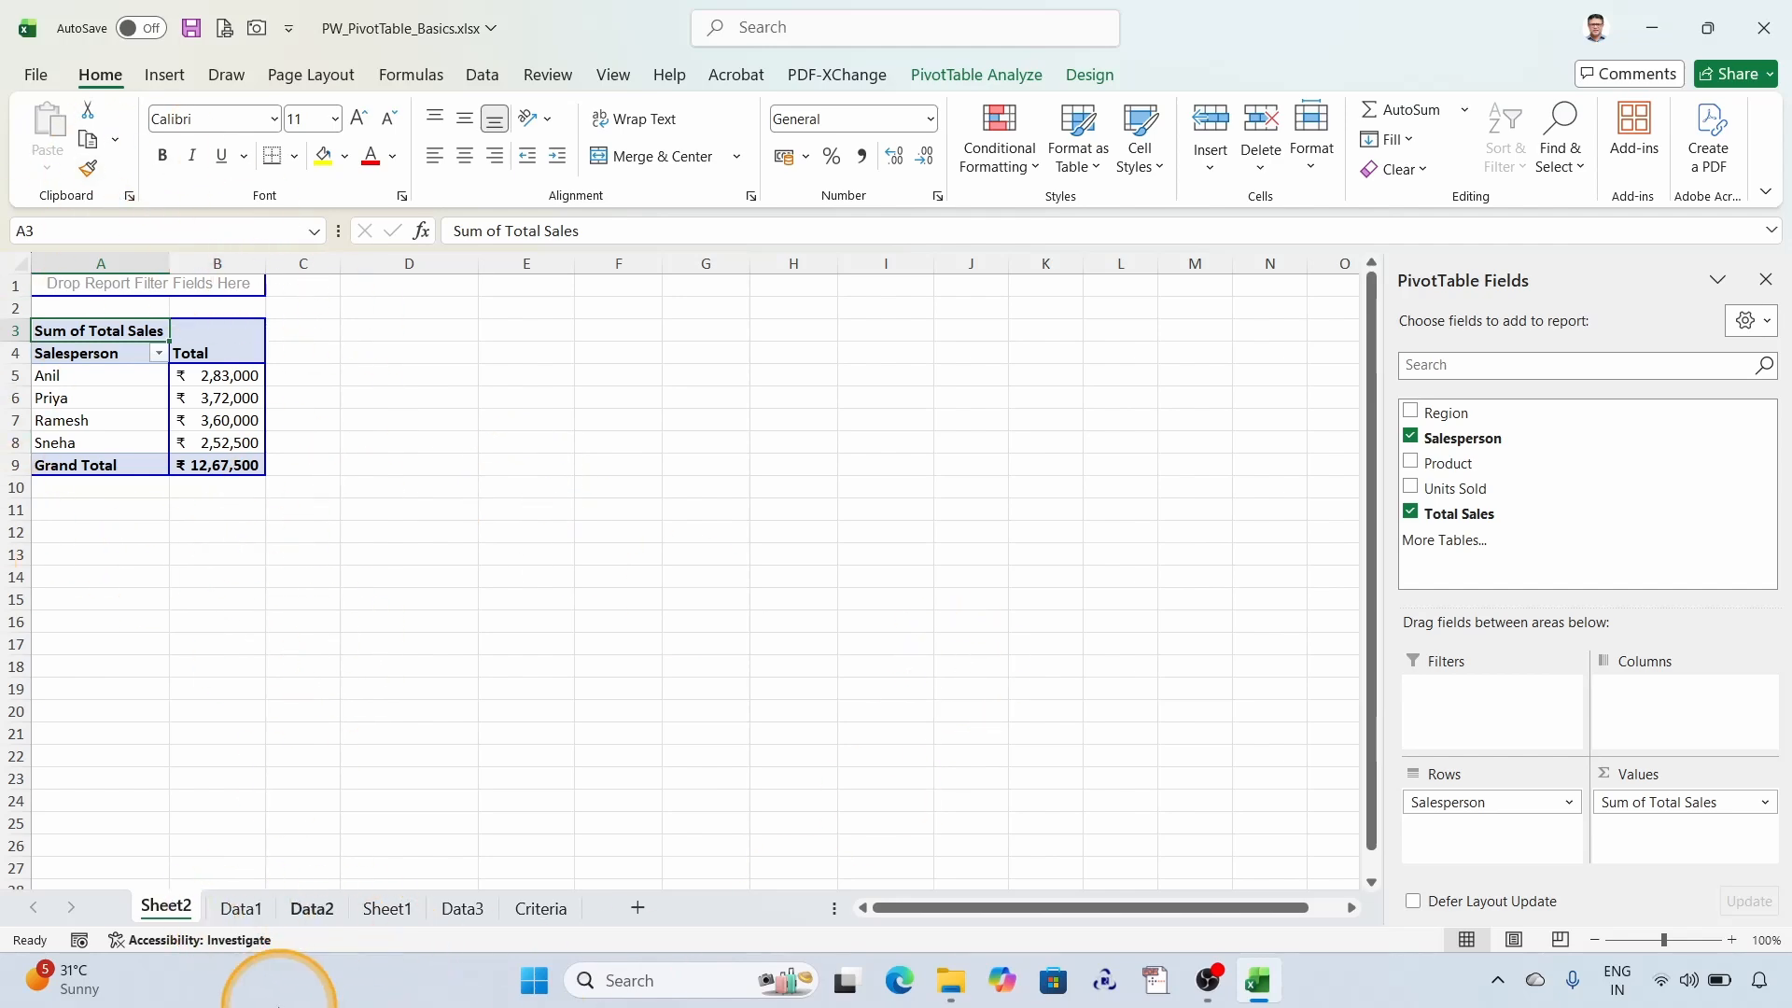
- Insert a second PivotTable from the SalesReport table on the Data1 sheet, placed on the existing Sheet2 at cell D3
{"action": "left_click", "coordinate": [243, 908]}
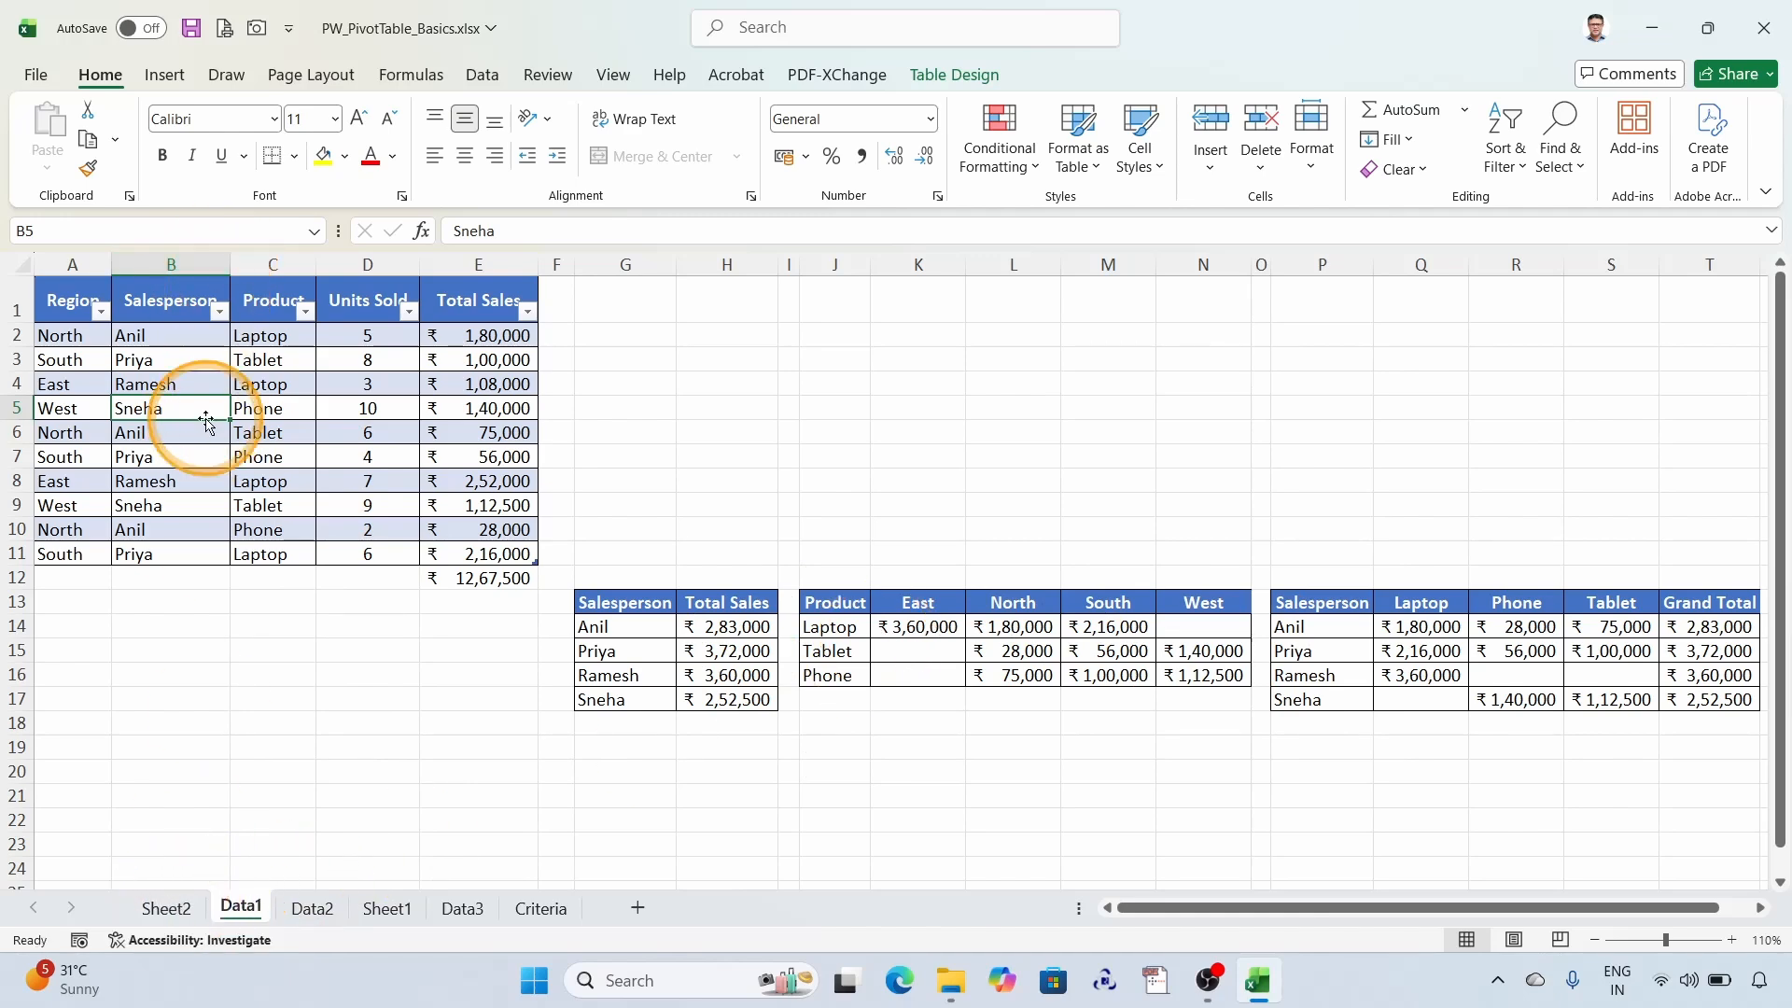
{"action": "left_click", "coordinate": [164, 74]}
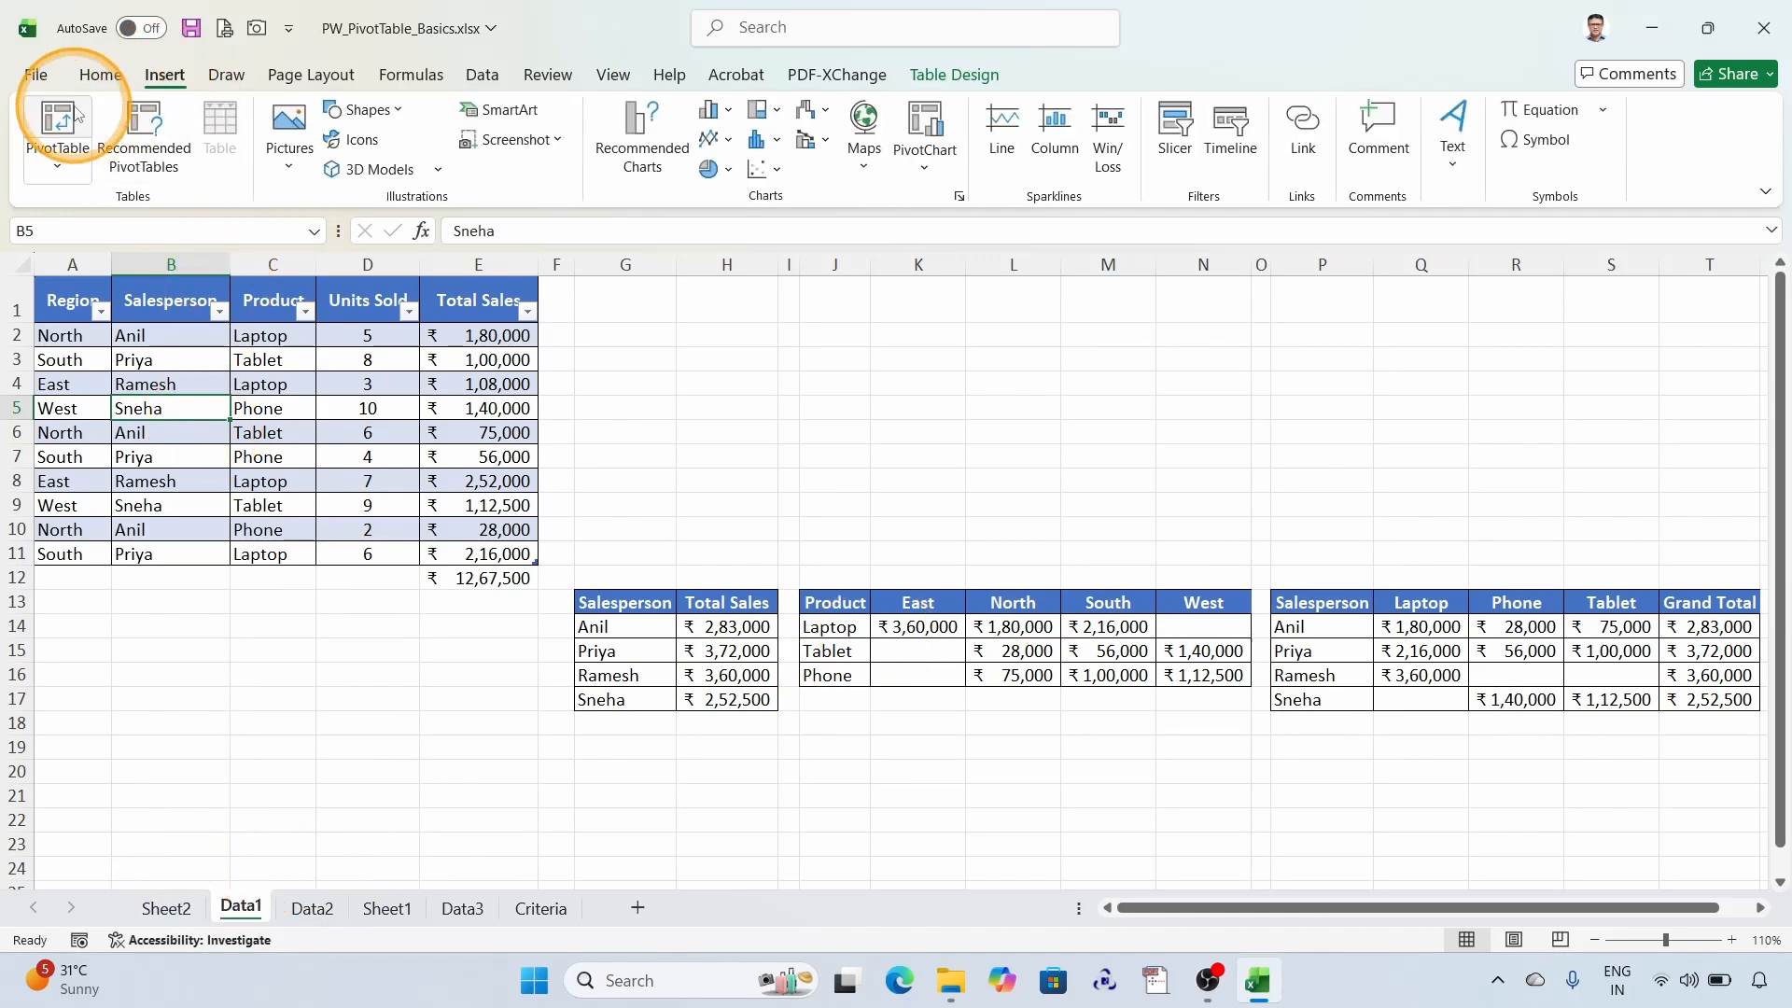
{"action": "left_click", "coordinate": [59, 118]}
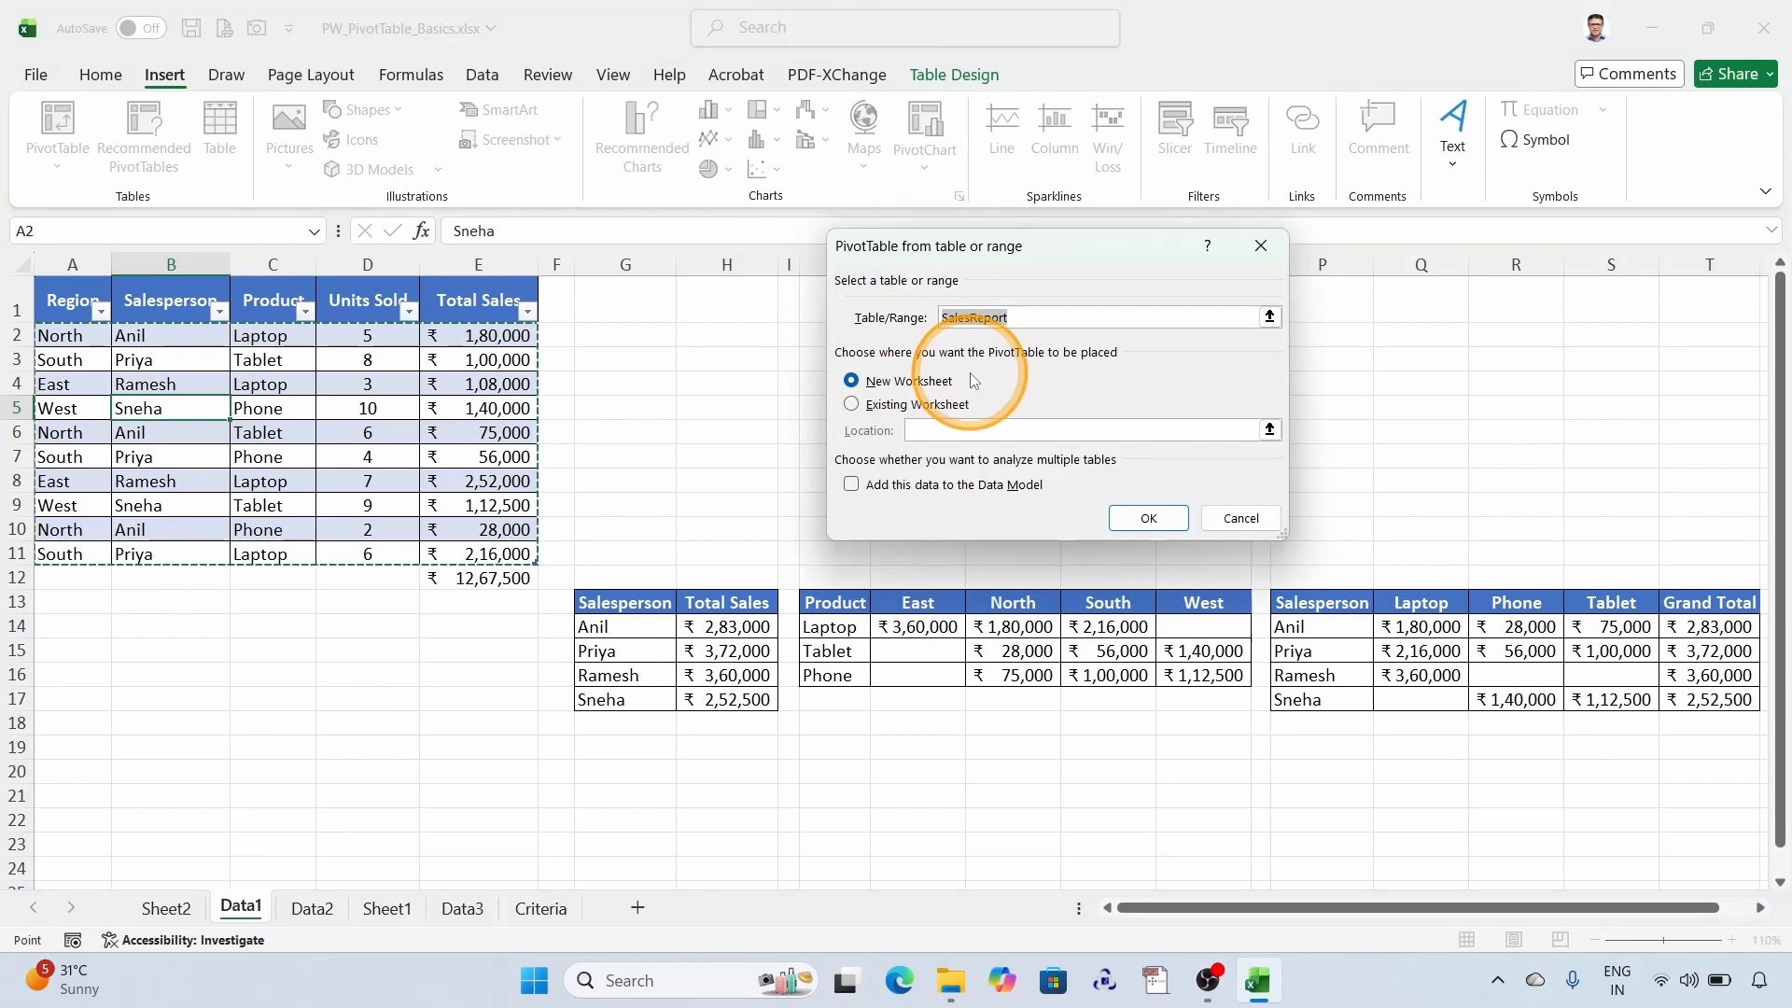
{"action": "left_click", "coordinate": [852, 412]}
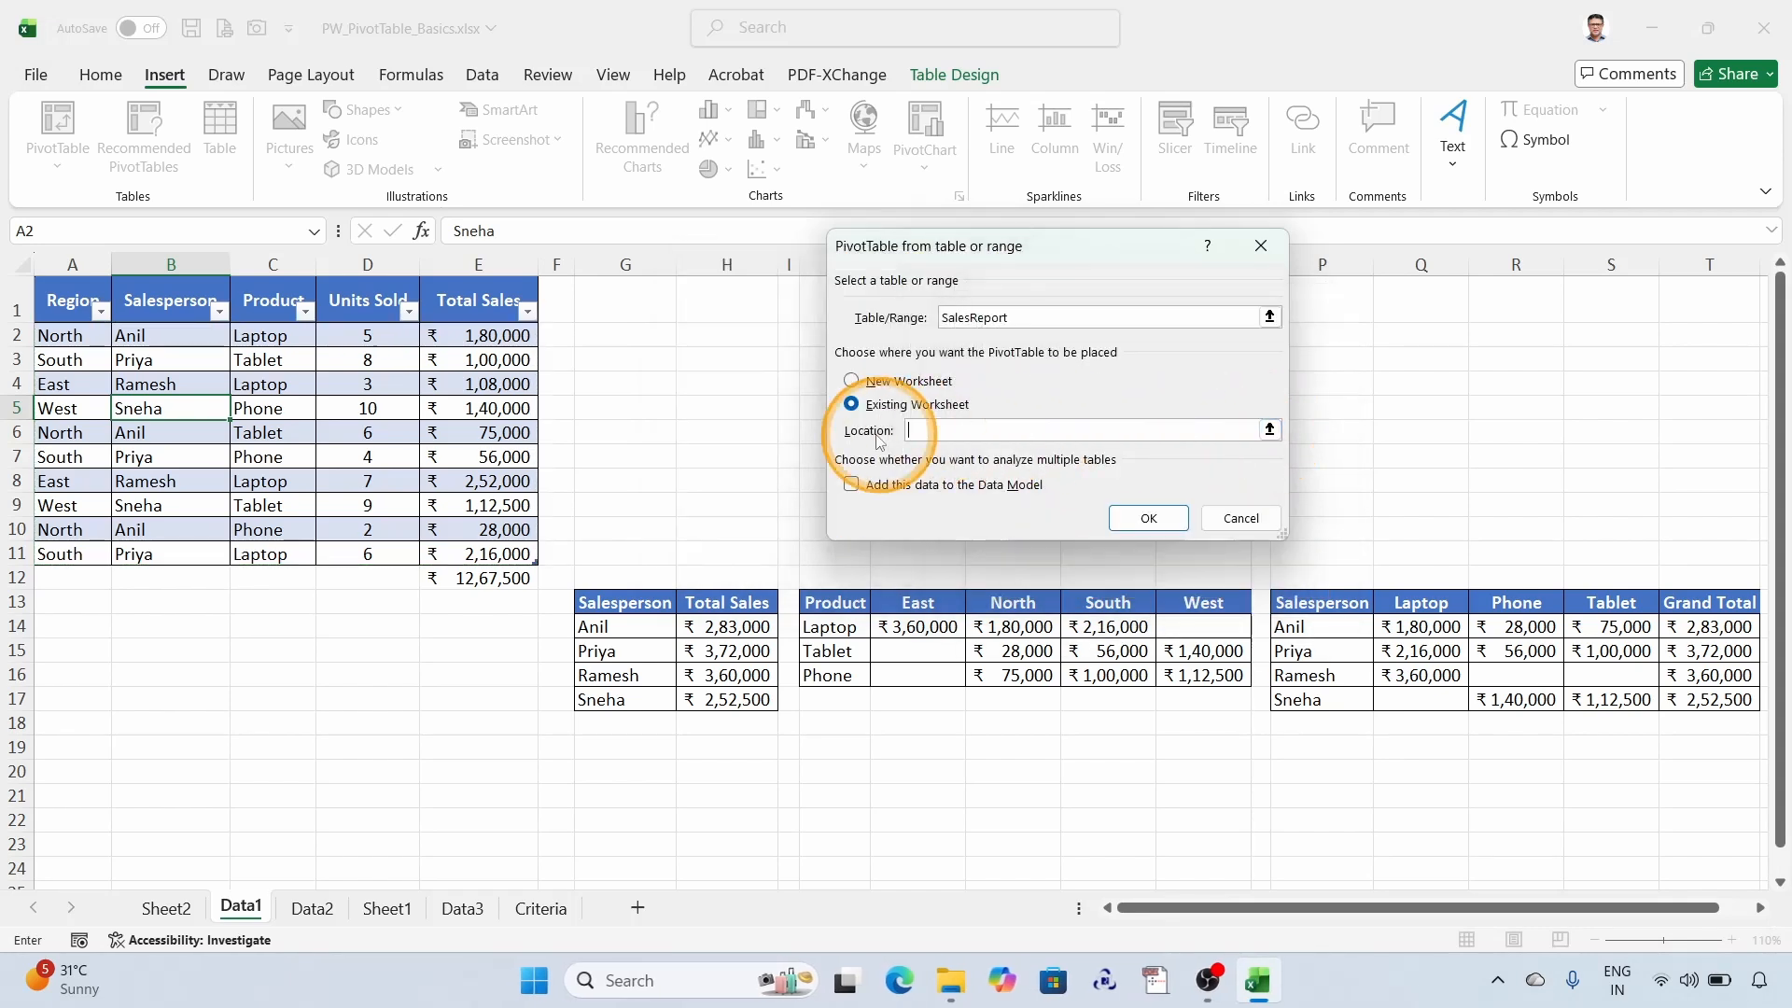
{"action": "left_click", "coordinate": [1270, 430]}
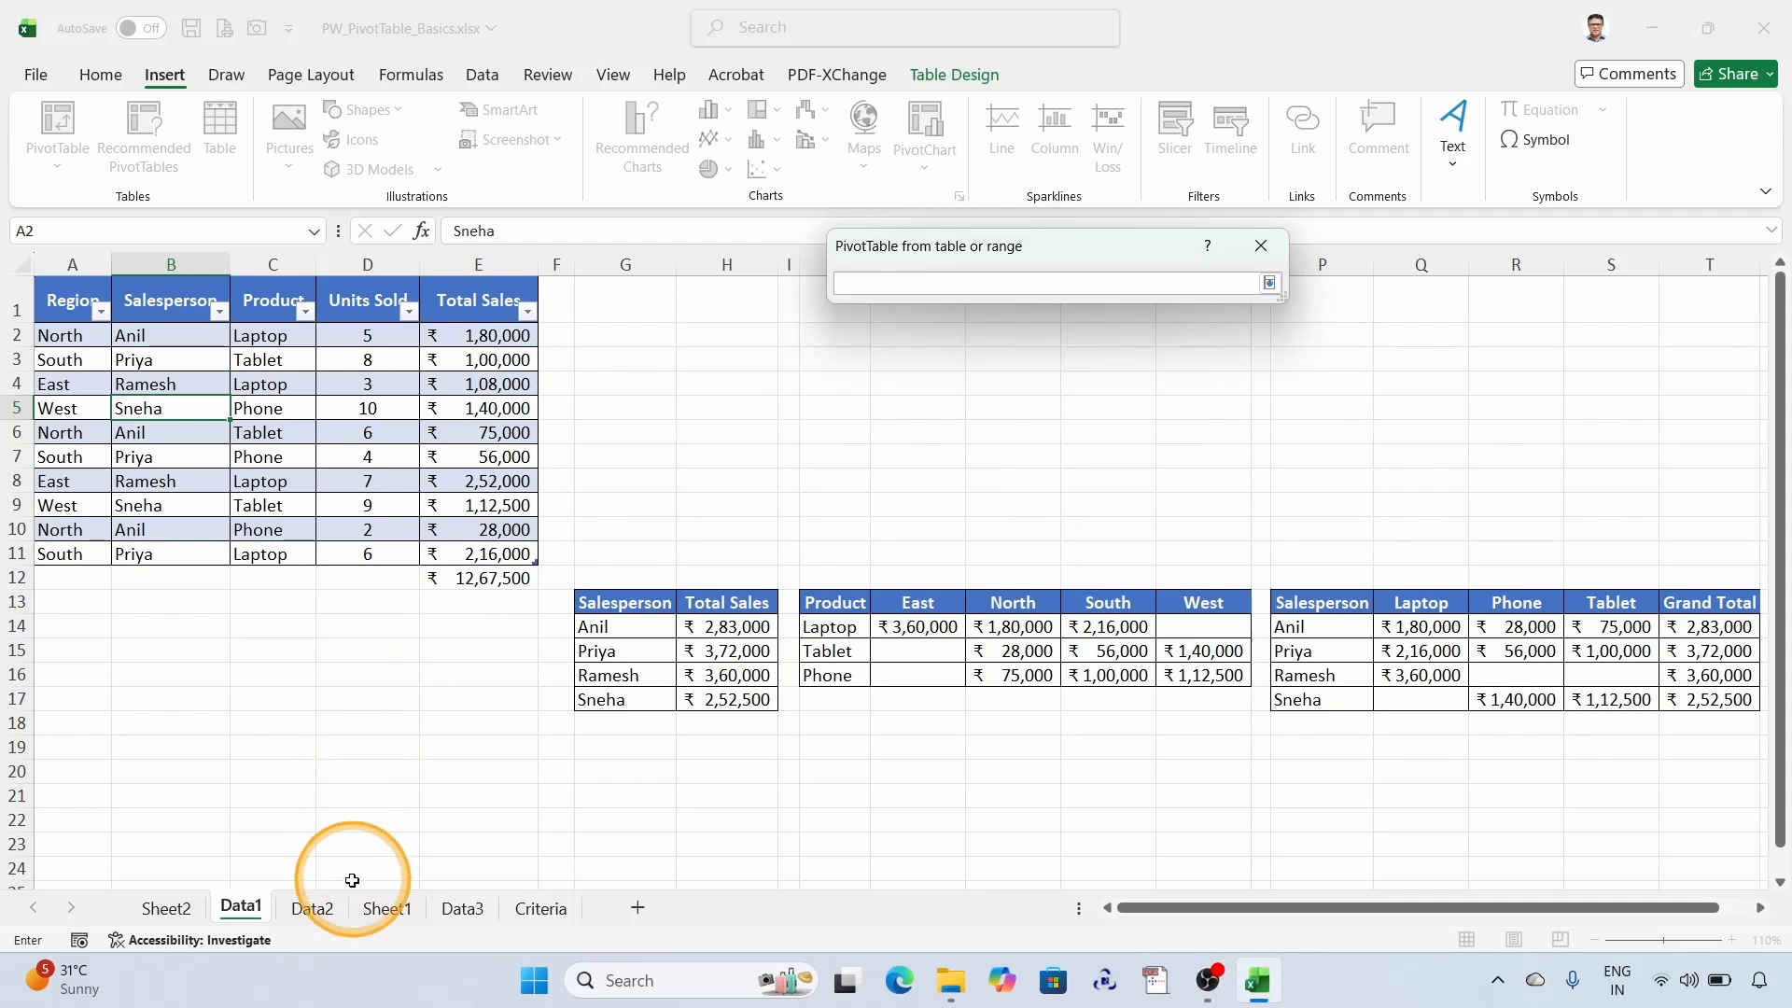
{"action": "left_click", "coordinate": [166, 908]}
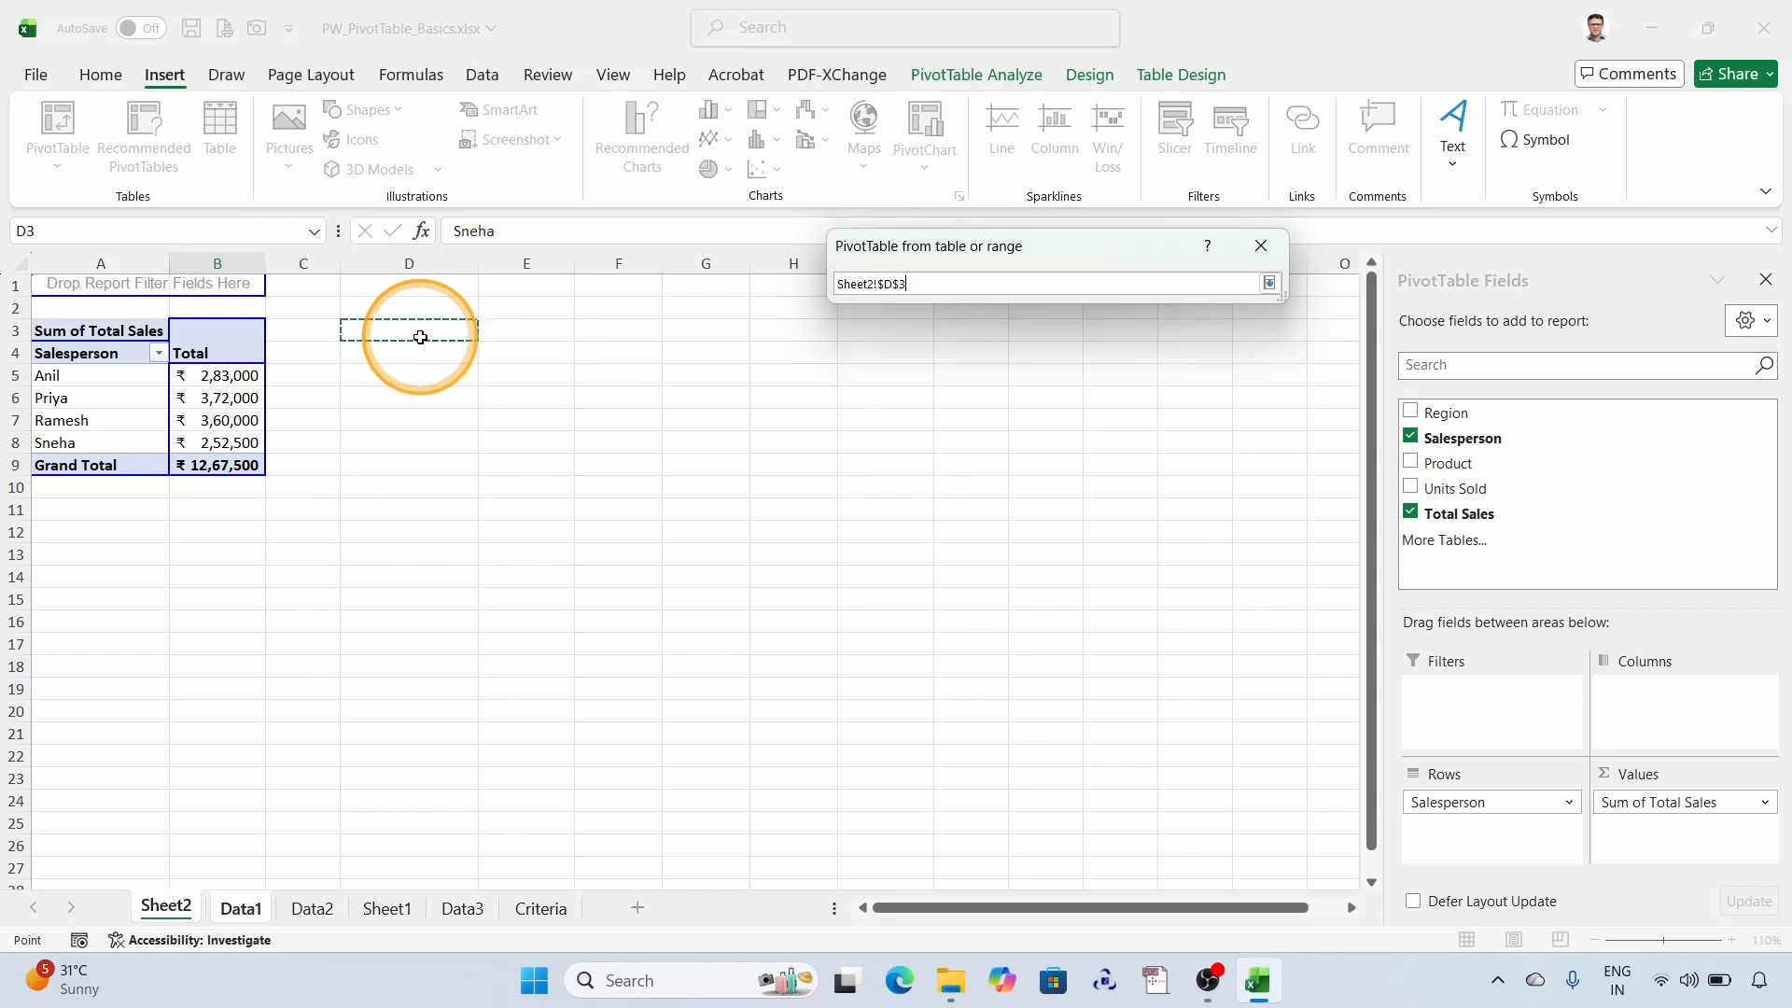
{"action": "left_click", "coordinate": [1270, 283]}
{"action": "left_click", "coordinate": [1157, 519]}
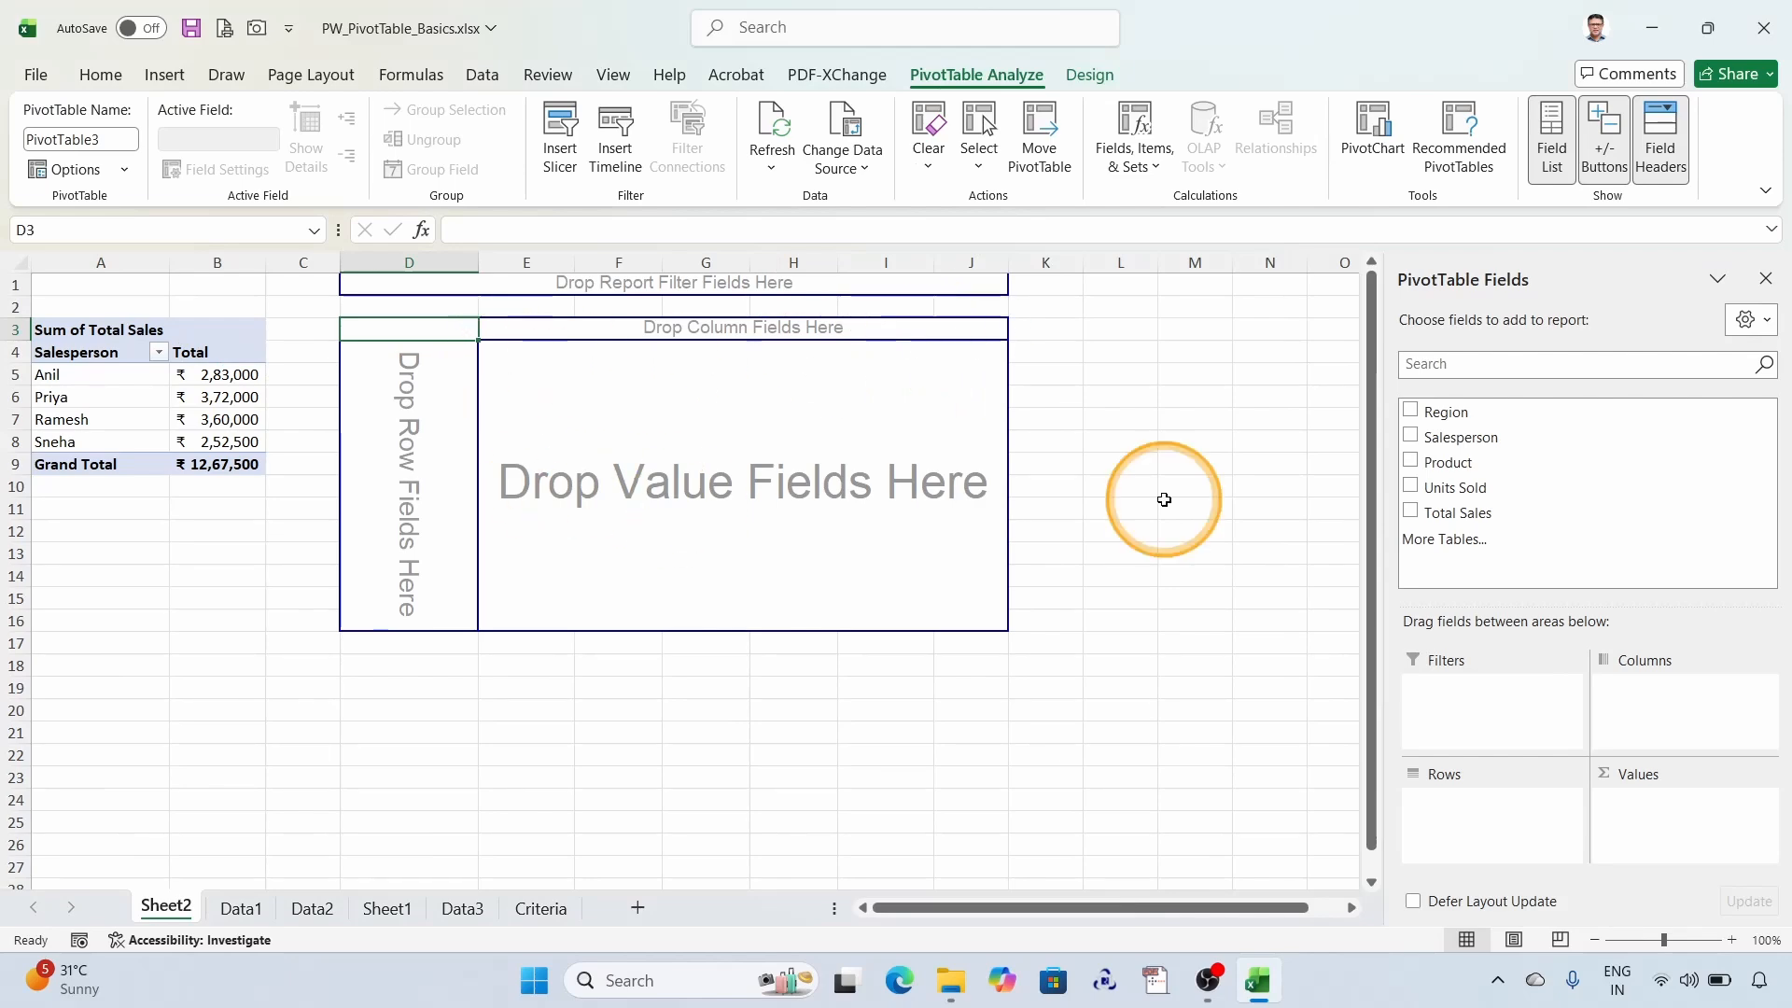
- Lay out the PivotTable at D3 with Product in rows, Region in columns and Total Sales as values, following the Data1 summary
{"action": "left_click", "coordinate": [235, 920]}
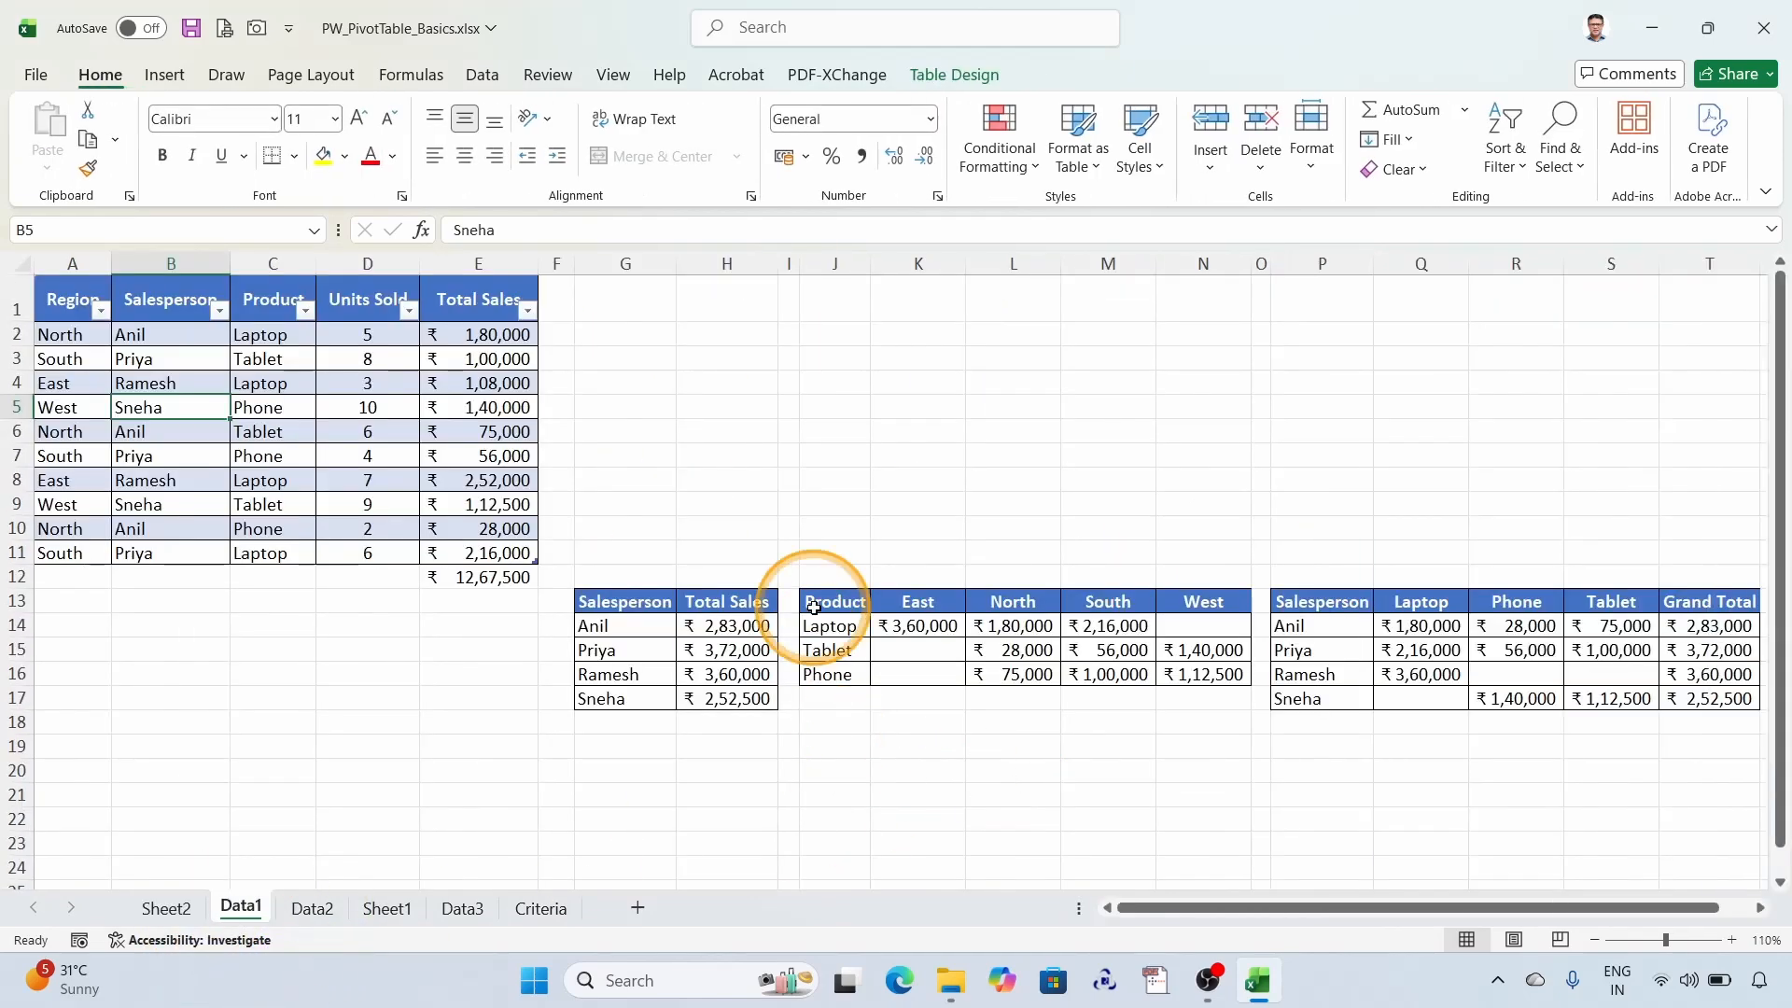
{"action": "left_click", "coordinate": [166, 909]}
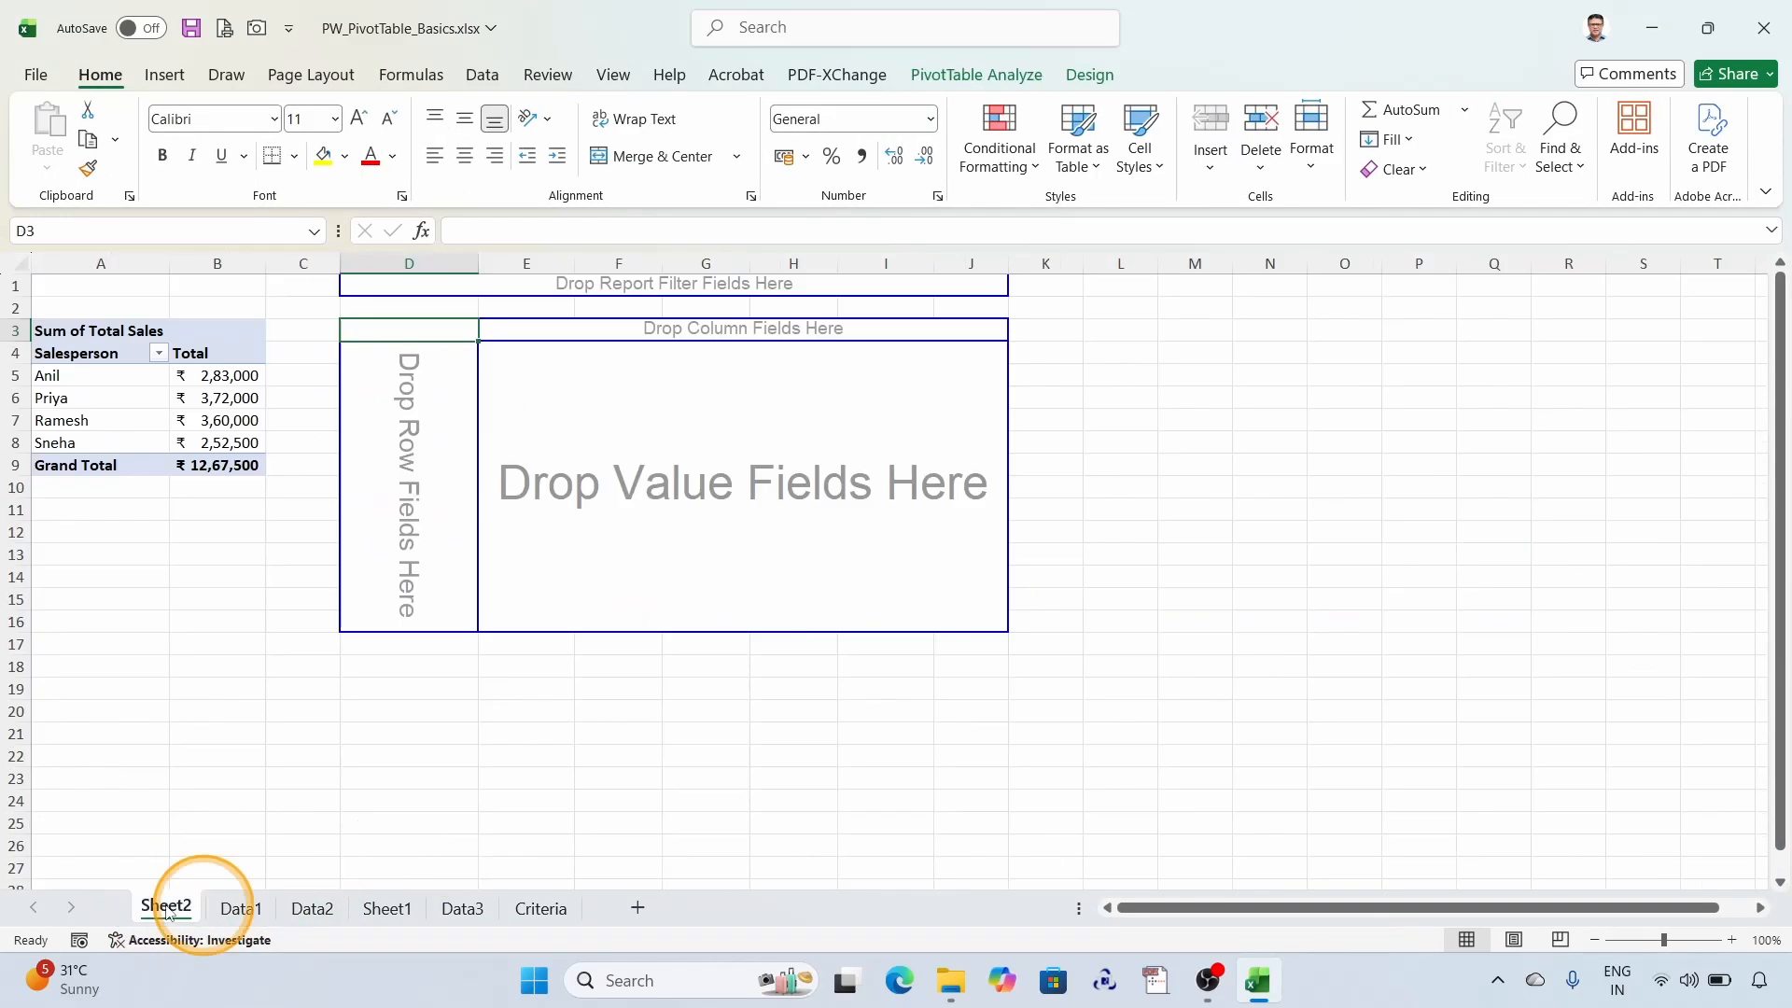
{"action": "left_click_drag", "start_coordinate": [1463, 467], "coordinate": [420, 444]}
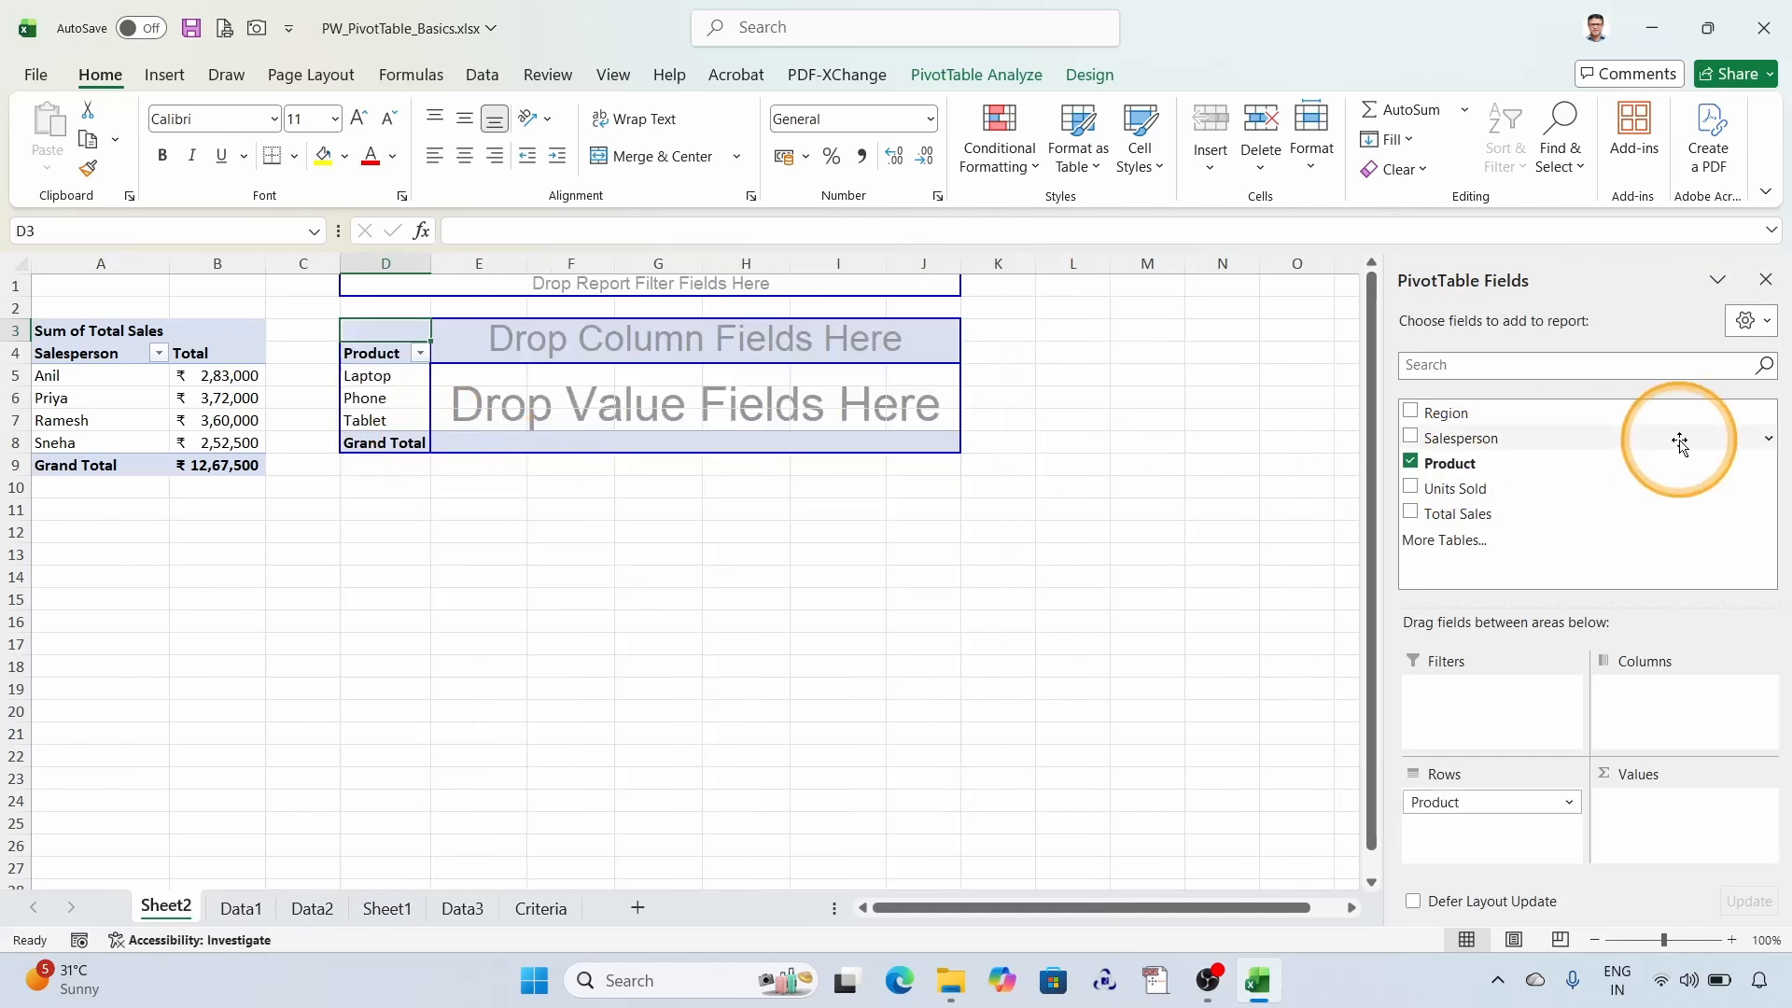
{"action": "left_click_drag", "start_coordinate": [1438, 411], "coordinate": [594, 336]}
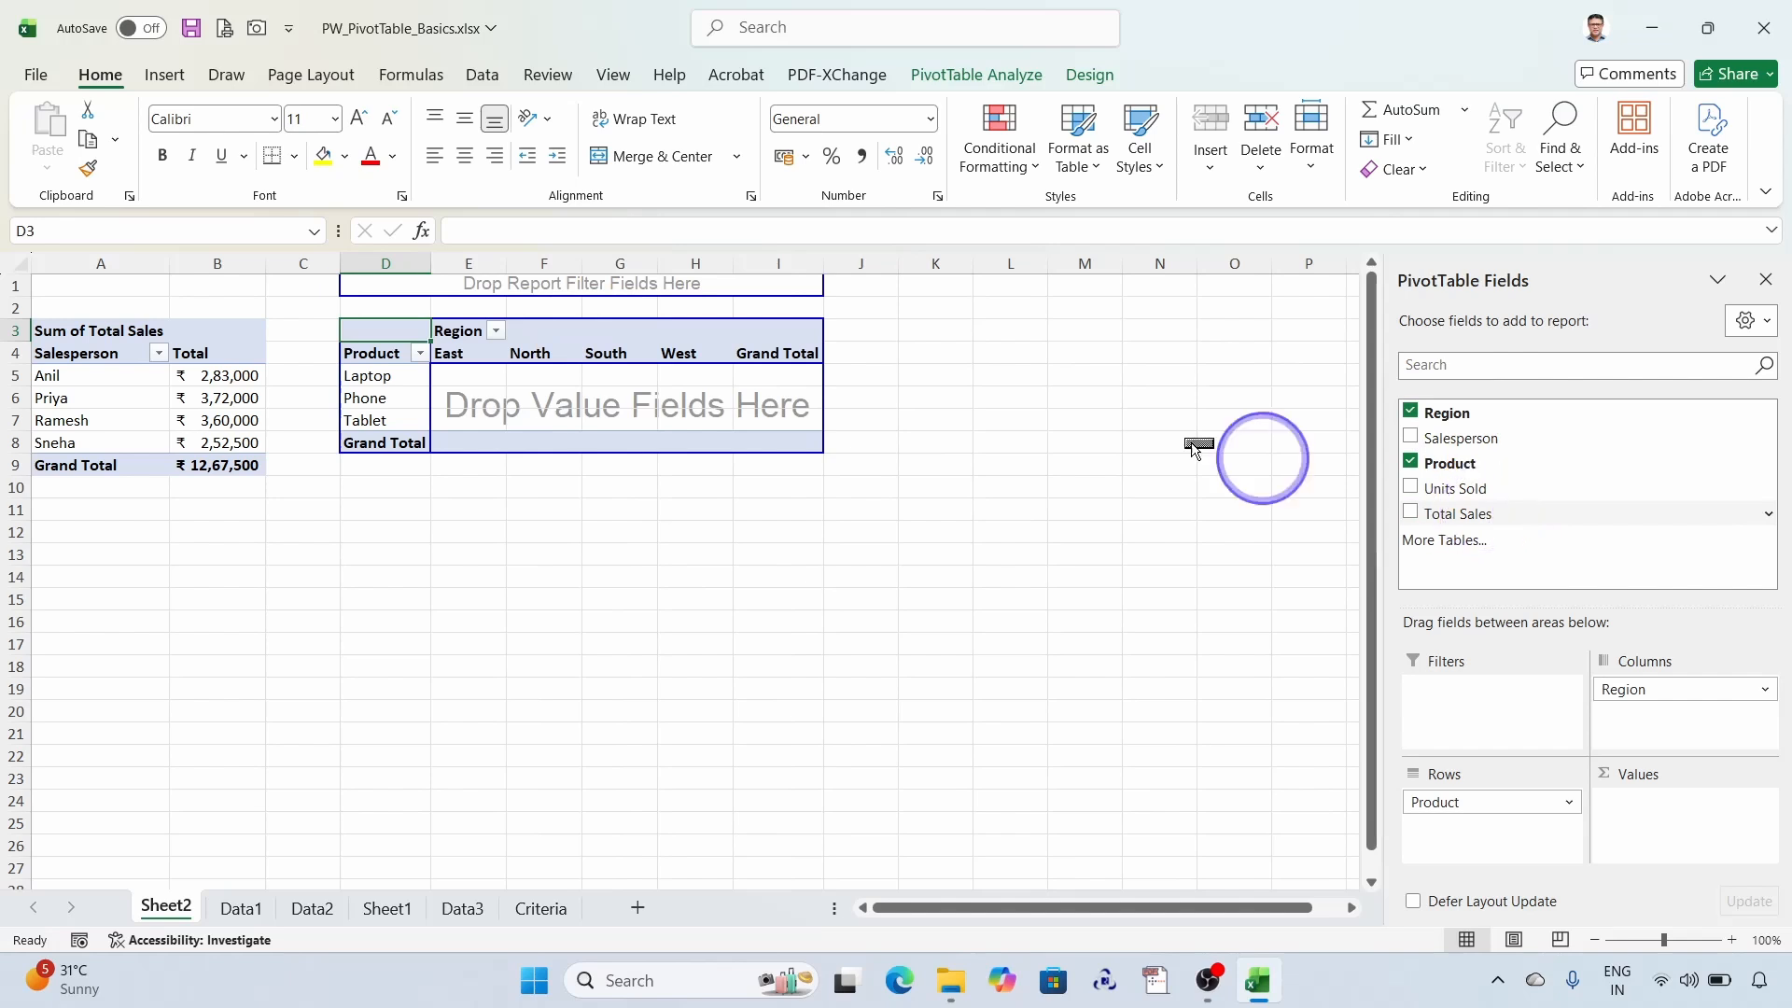
{"action": "left_click_drag", "start_coordinate": [1195, 448], "coordinate": [597, 411]}
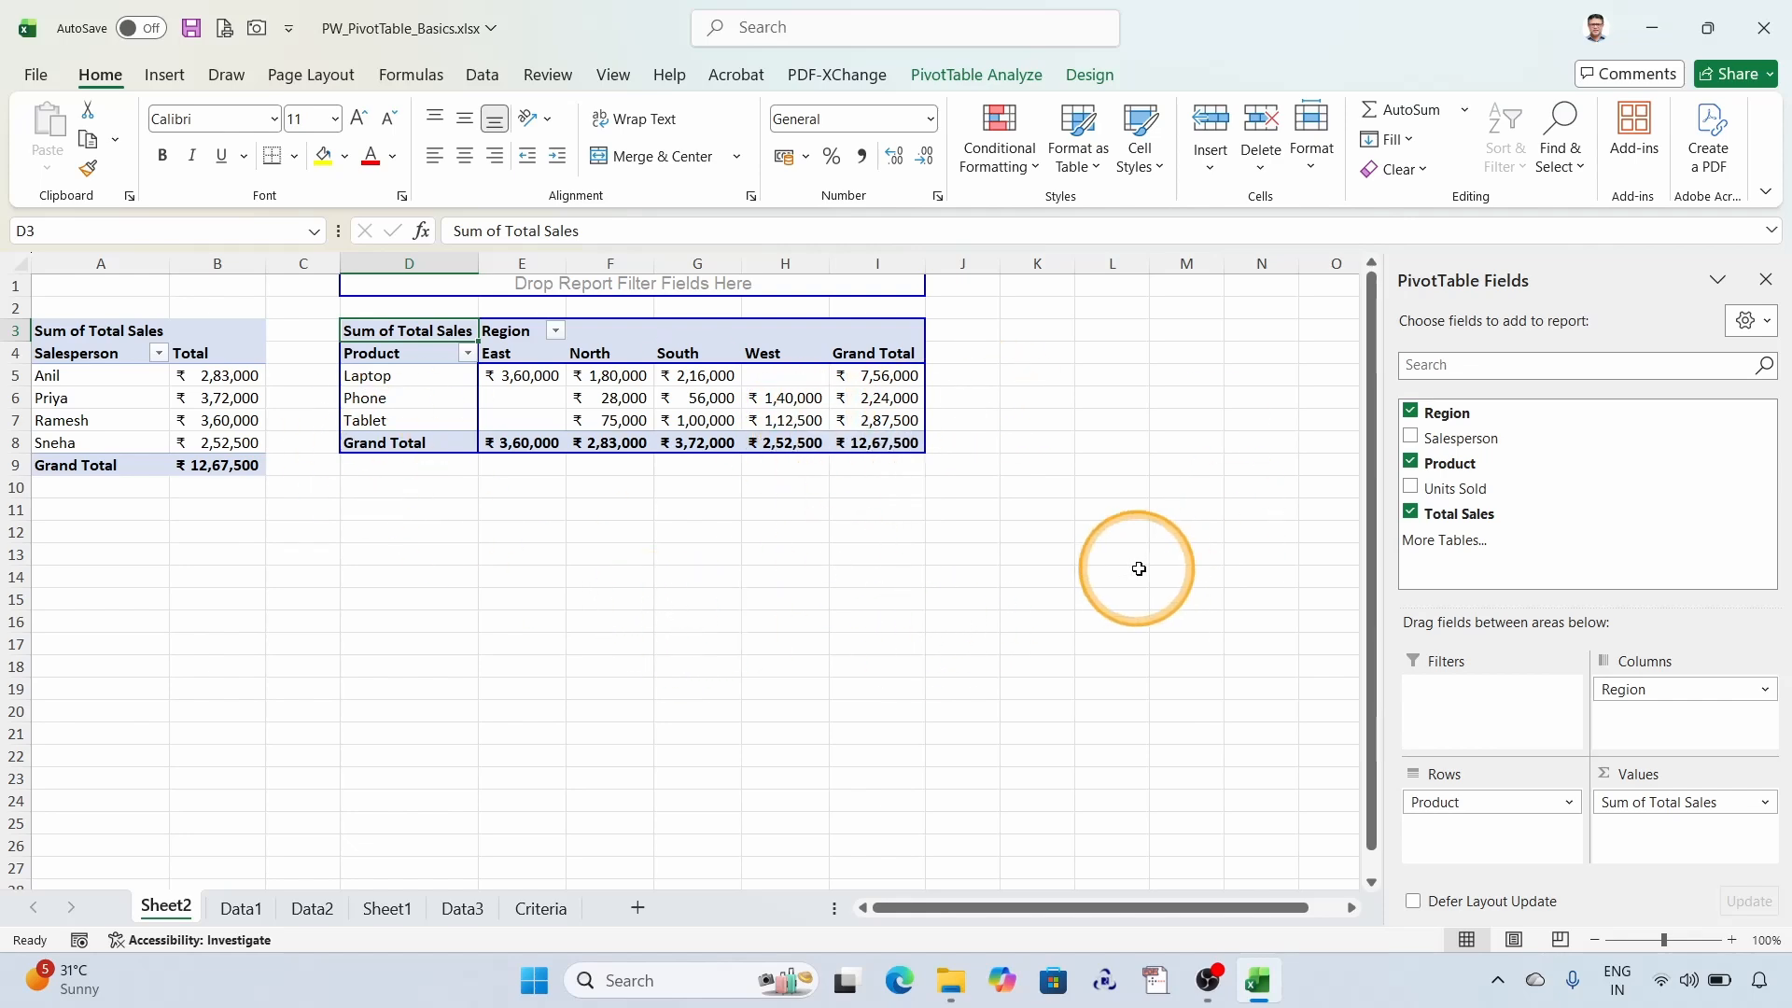
- Insert a third PivotTable from the SalesReport table on the Data1 sheet, placed on the existing Sheet2 at cell K3
{"action": "left_click", "coordinate": [241, 908]}
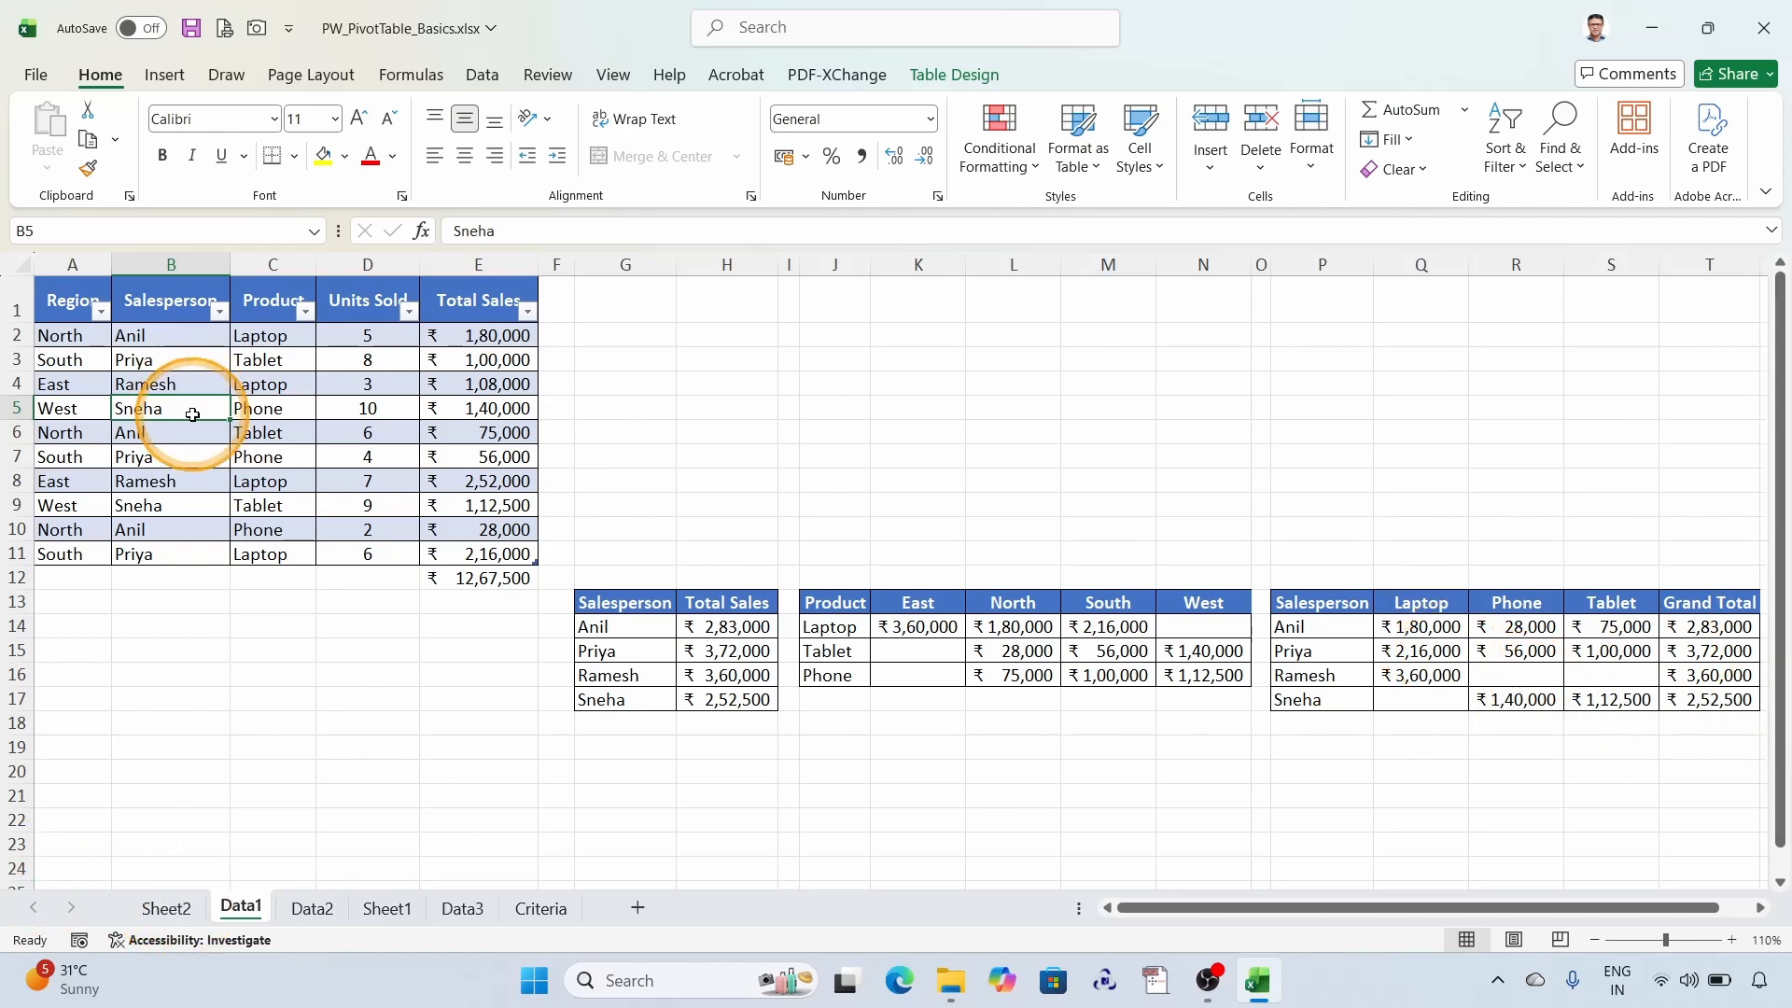
{"action": "left_click", "coordinate": [166, 76]}
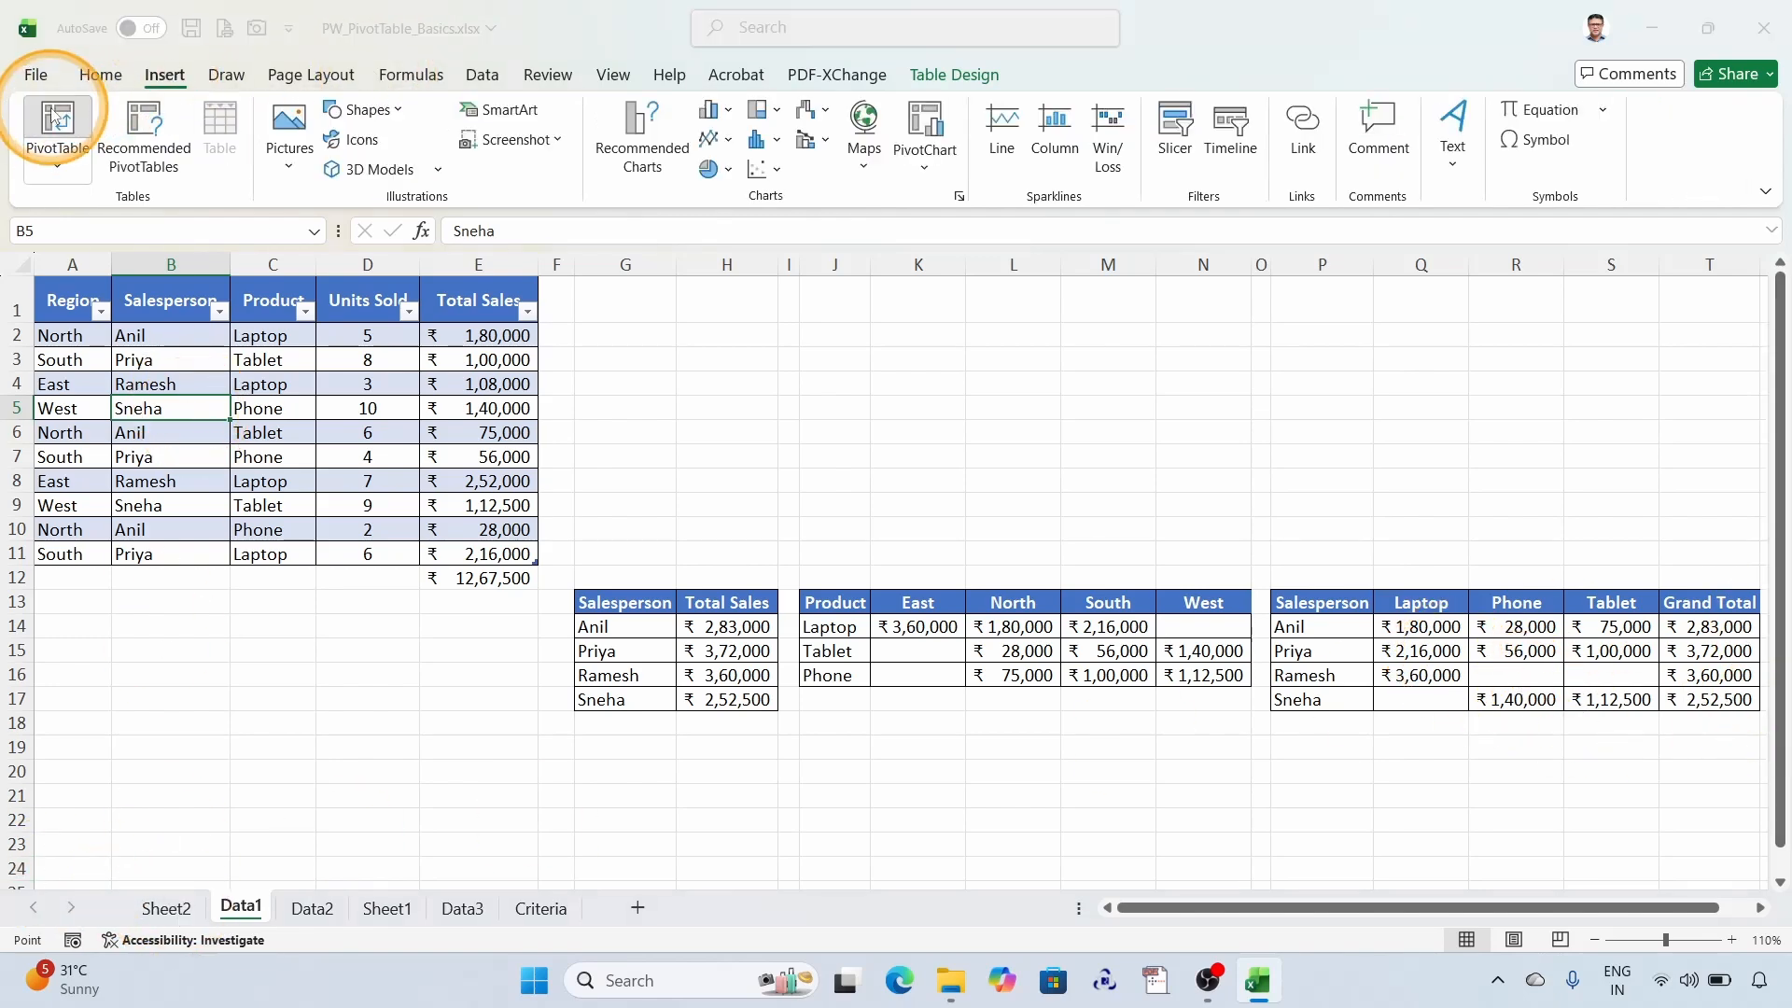
{"action": "left_click", "coordinate": [58, 119]}
{"action": "left_click", "coordinate": [902, 413]}
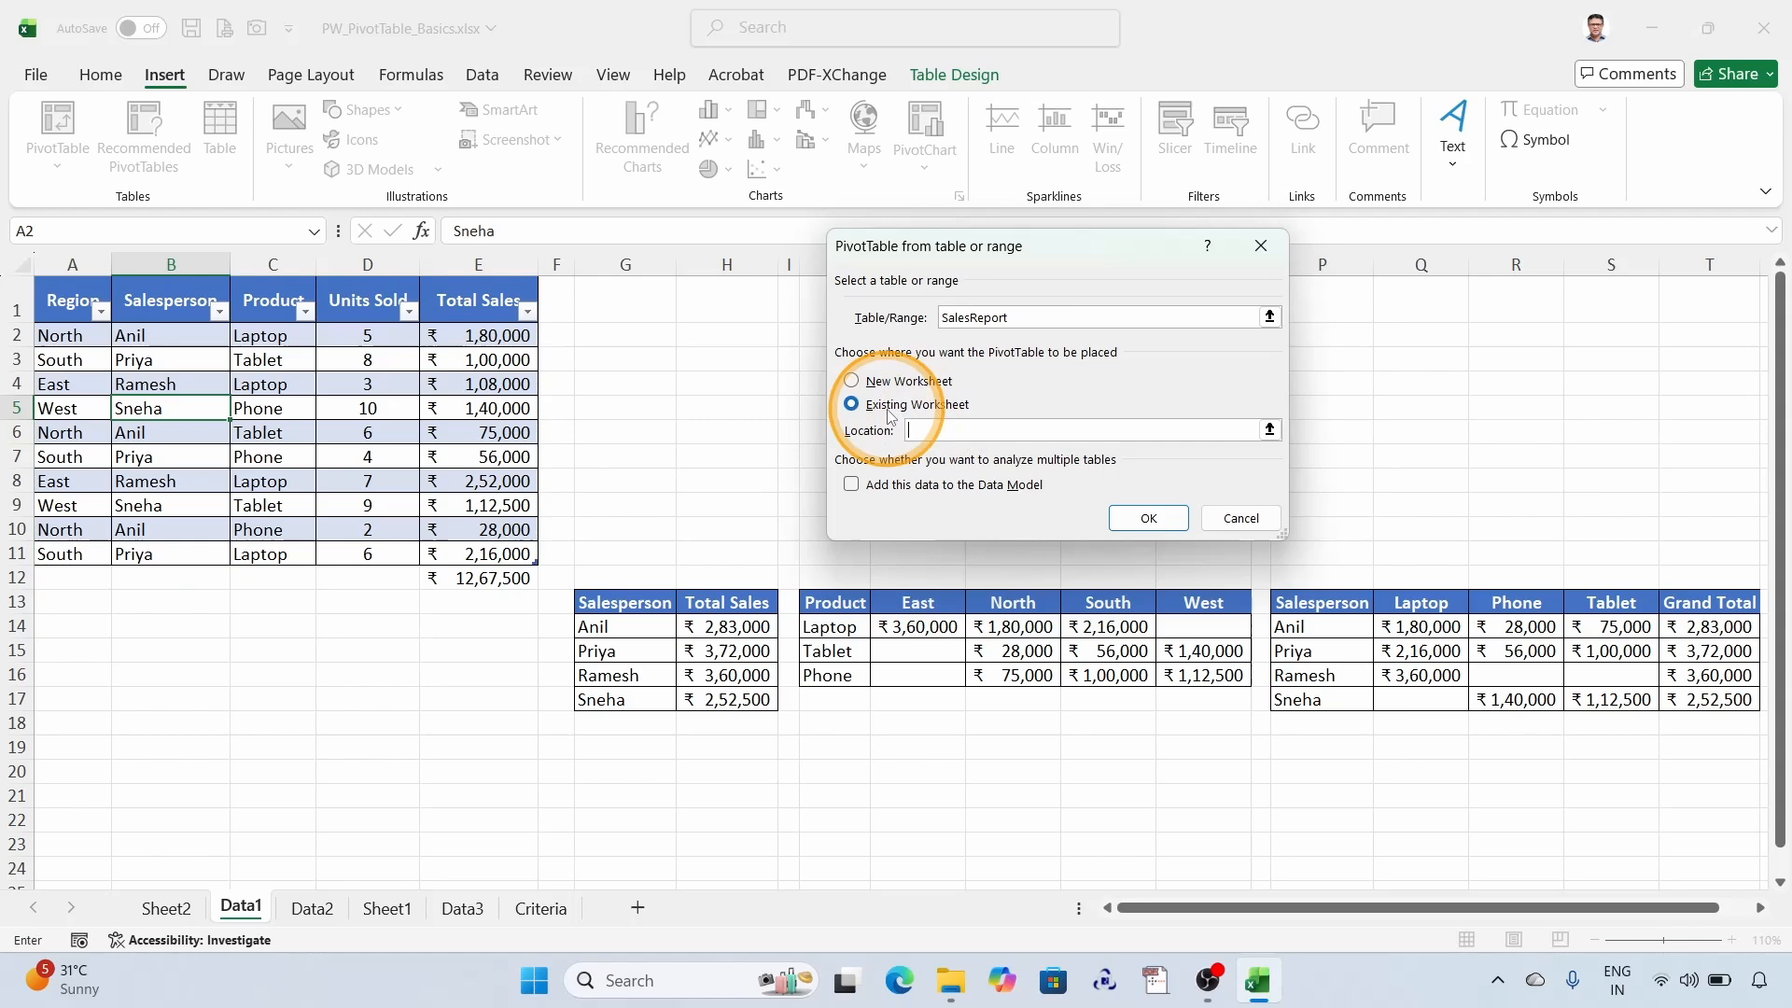
{"action": "left_click", "coordinate": [1269, 430]}
{"action": "left_click", "coordinate": [166, 909]}
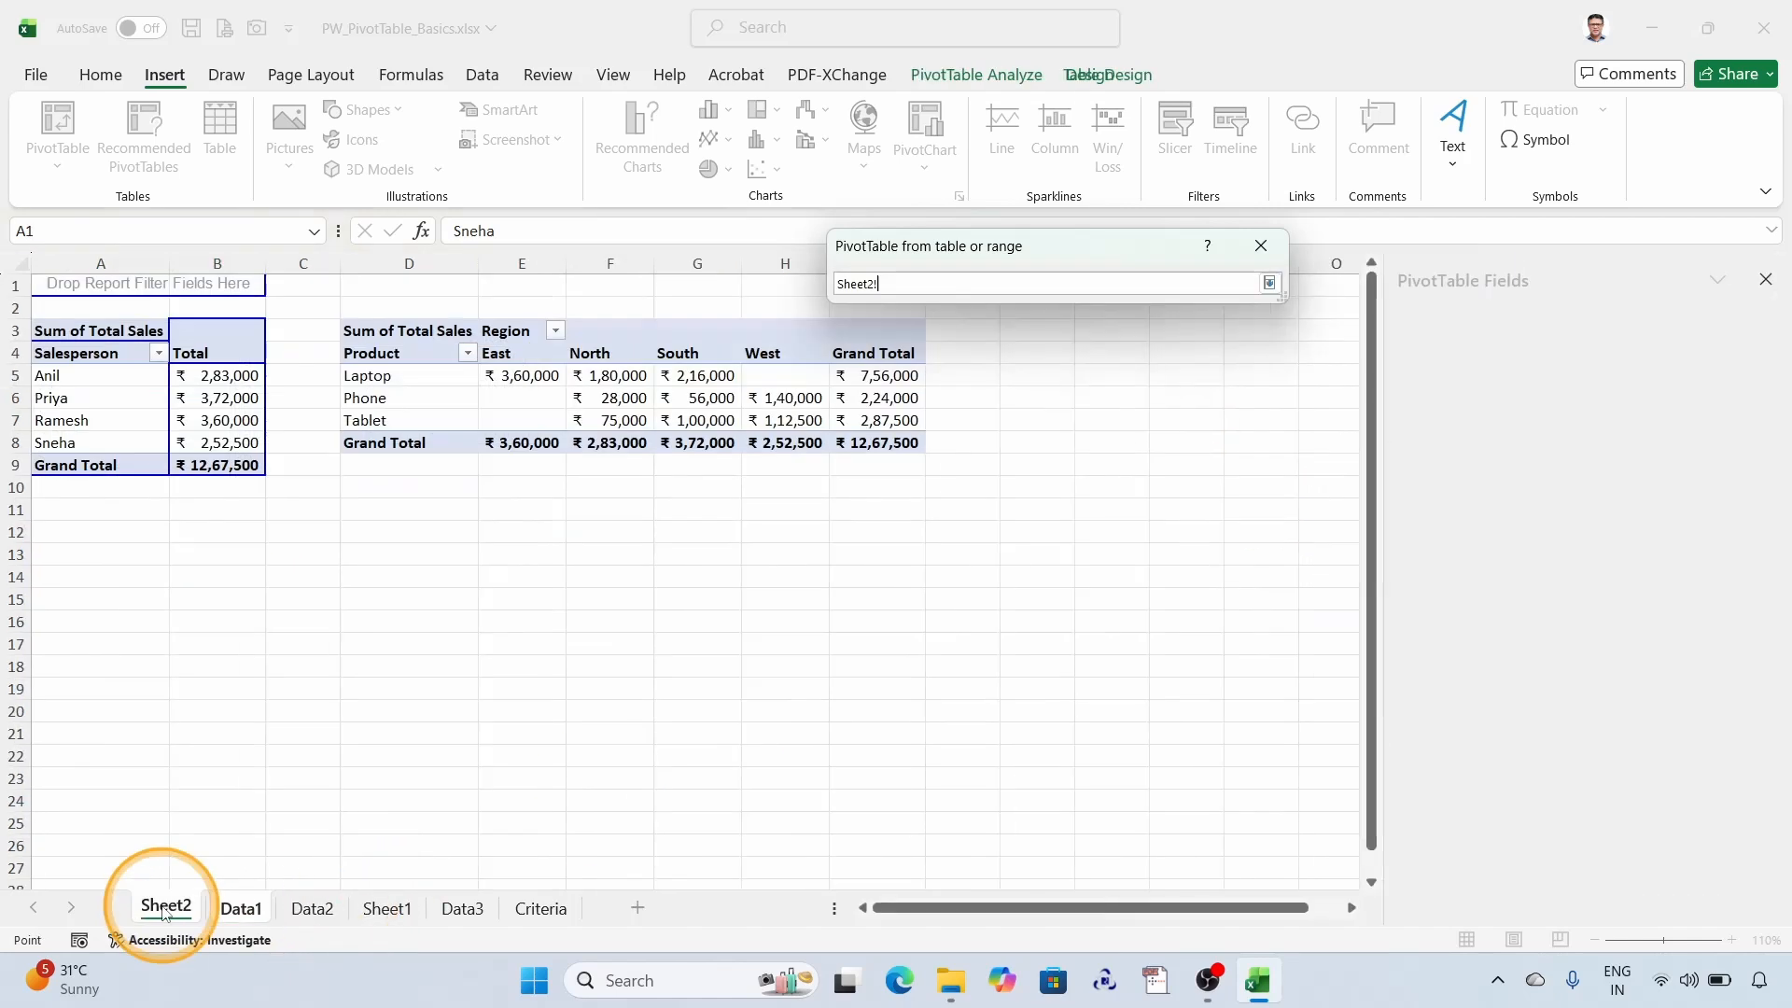
{"action": "left_click", "coordinate": [1027, 332]}
{"action": "left_click", "coordinate": [1269, 283]}
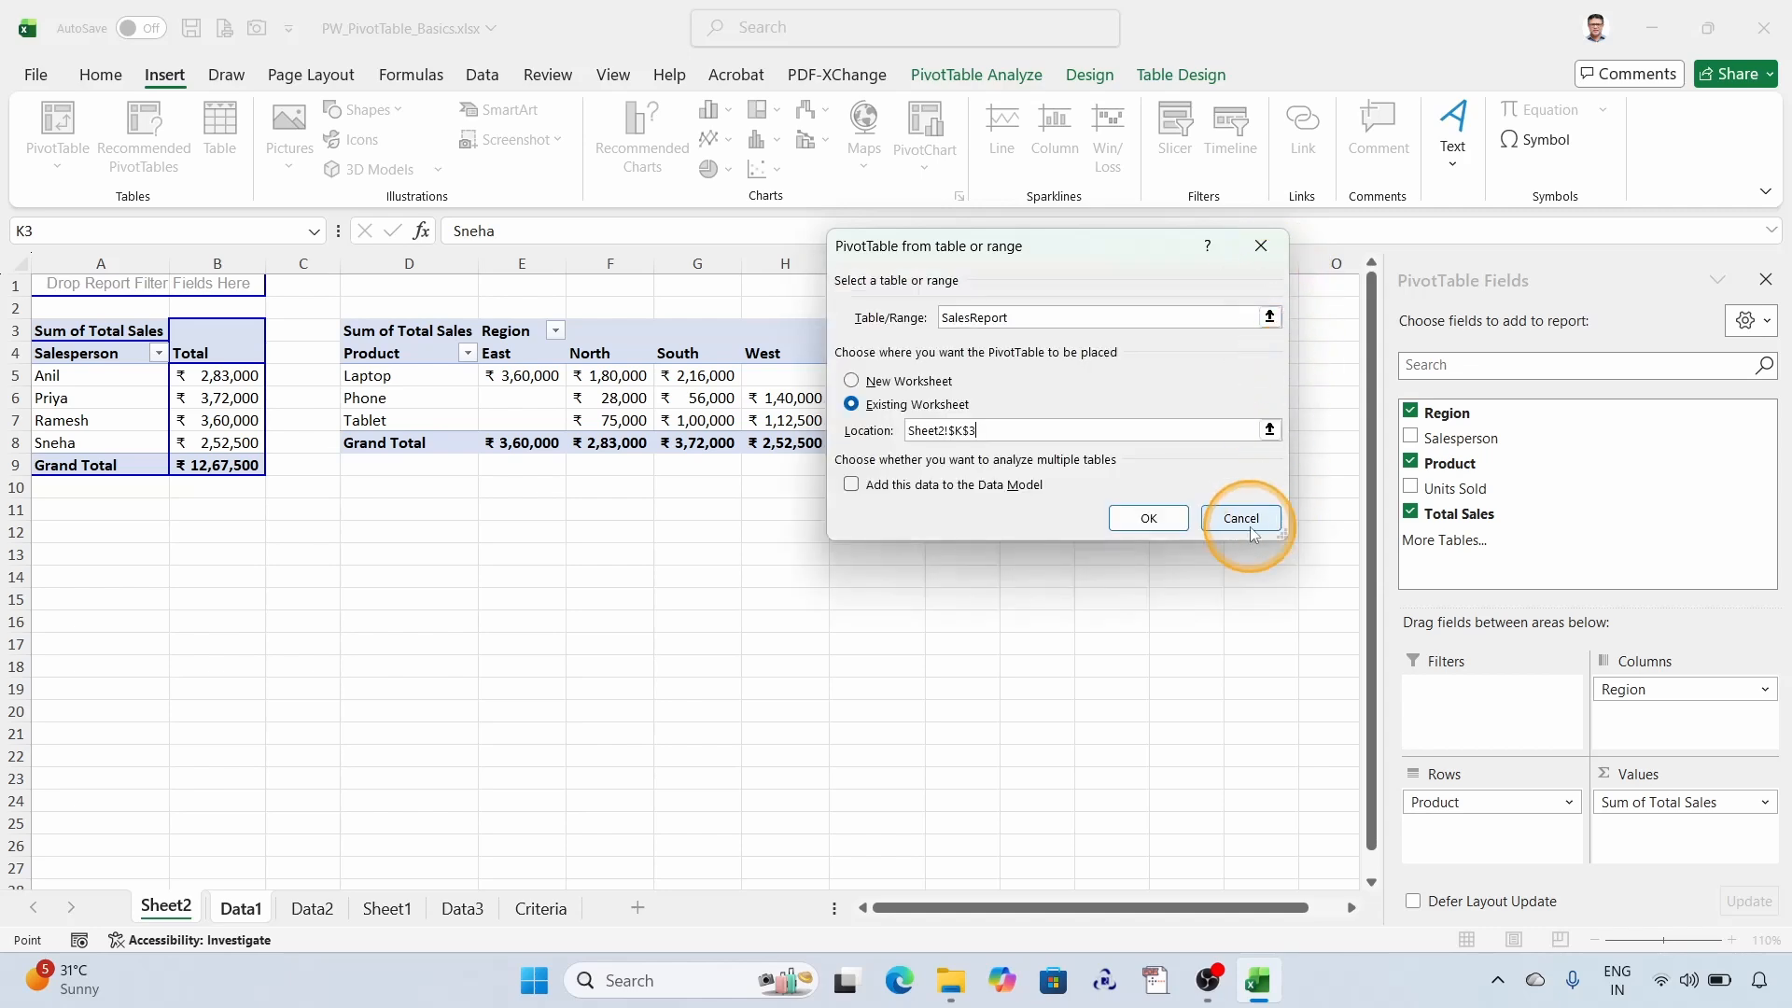
{"action": "left_click", "coordinate": [1149, 519]}
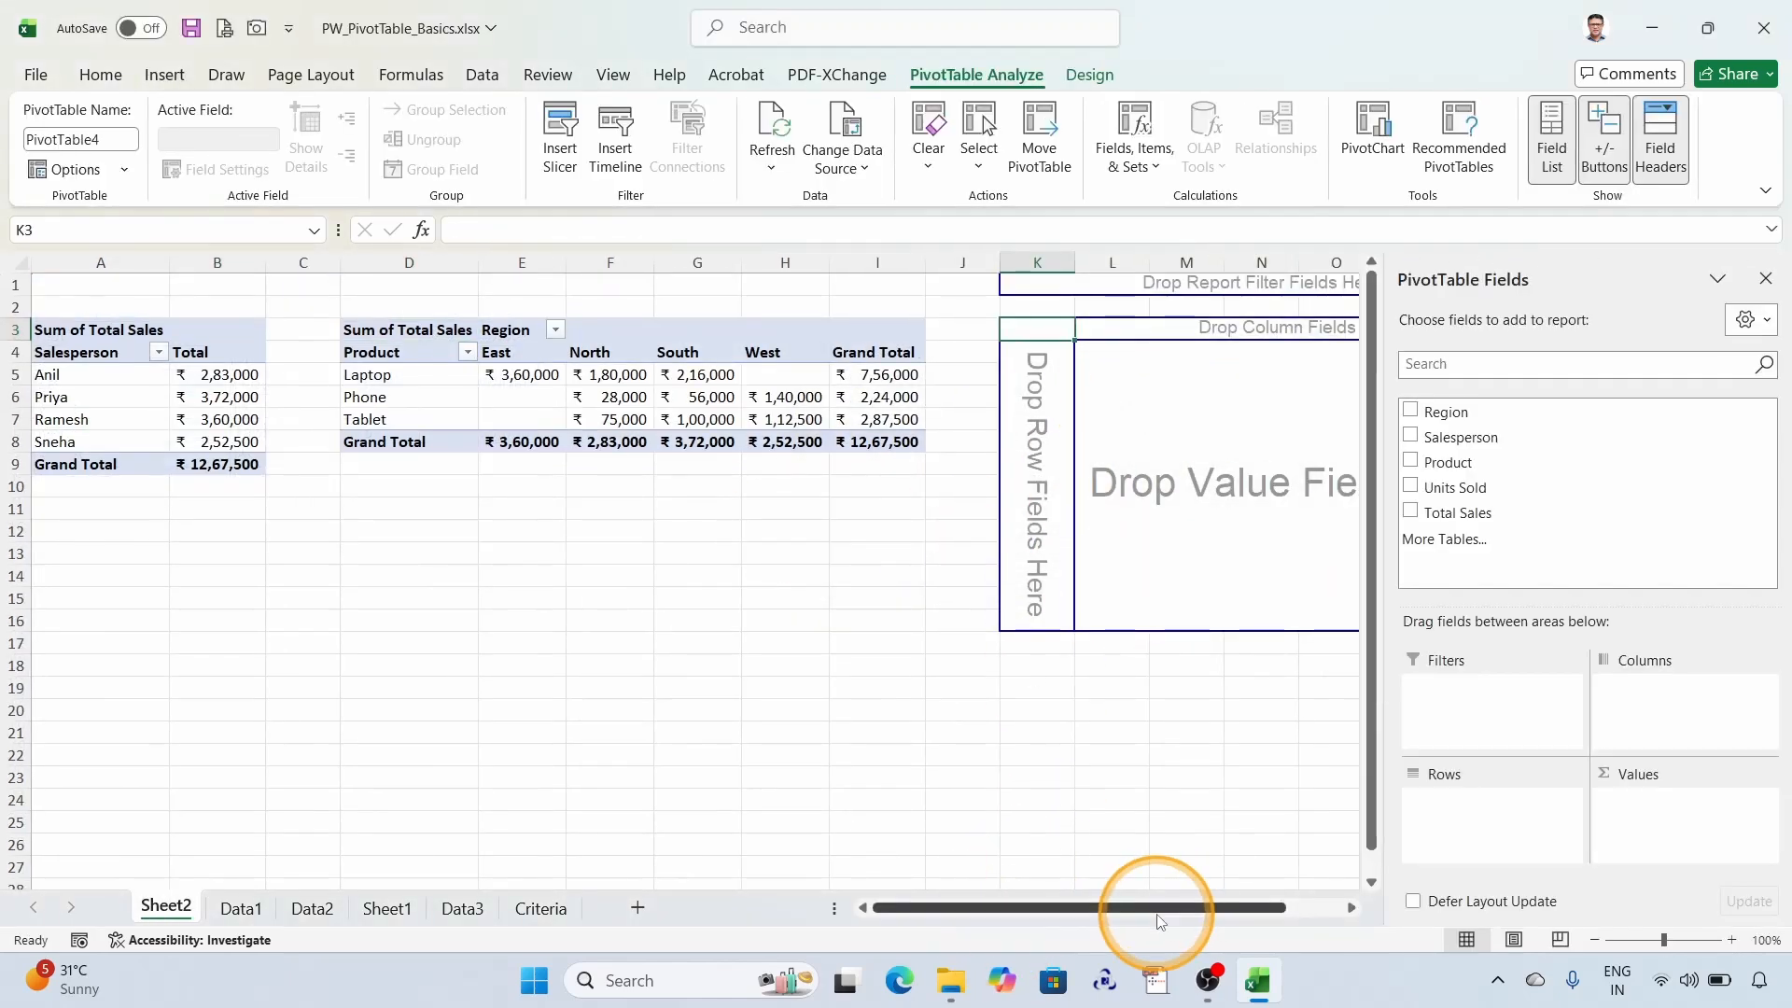
- Lay out the PivotTable at K3 with Salesperson in rows, Product in columns and Total Sales as values
{"action": "left_click_drag", "start_coordinate": [1158, 921], "coordinate": [1288, 905]}
{"action": "left_click", "coordinate": [801, 420]}
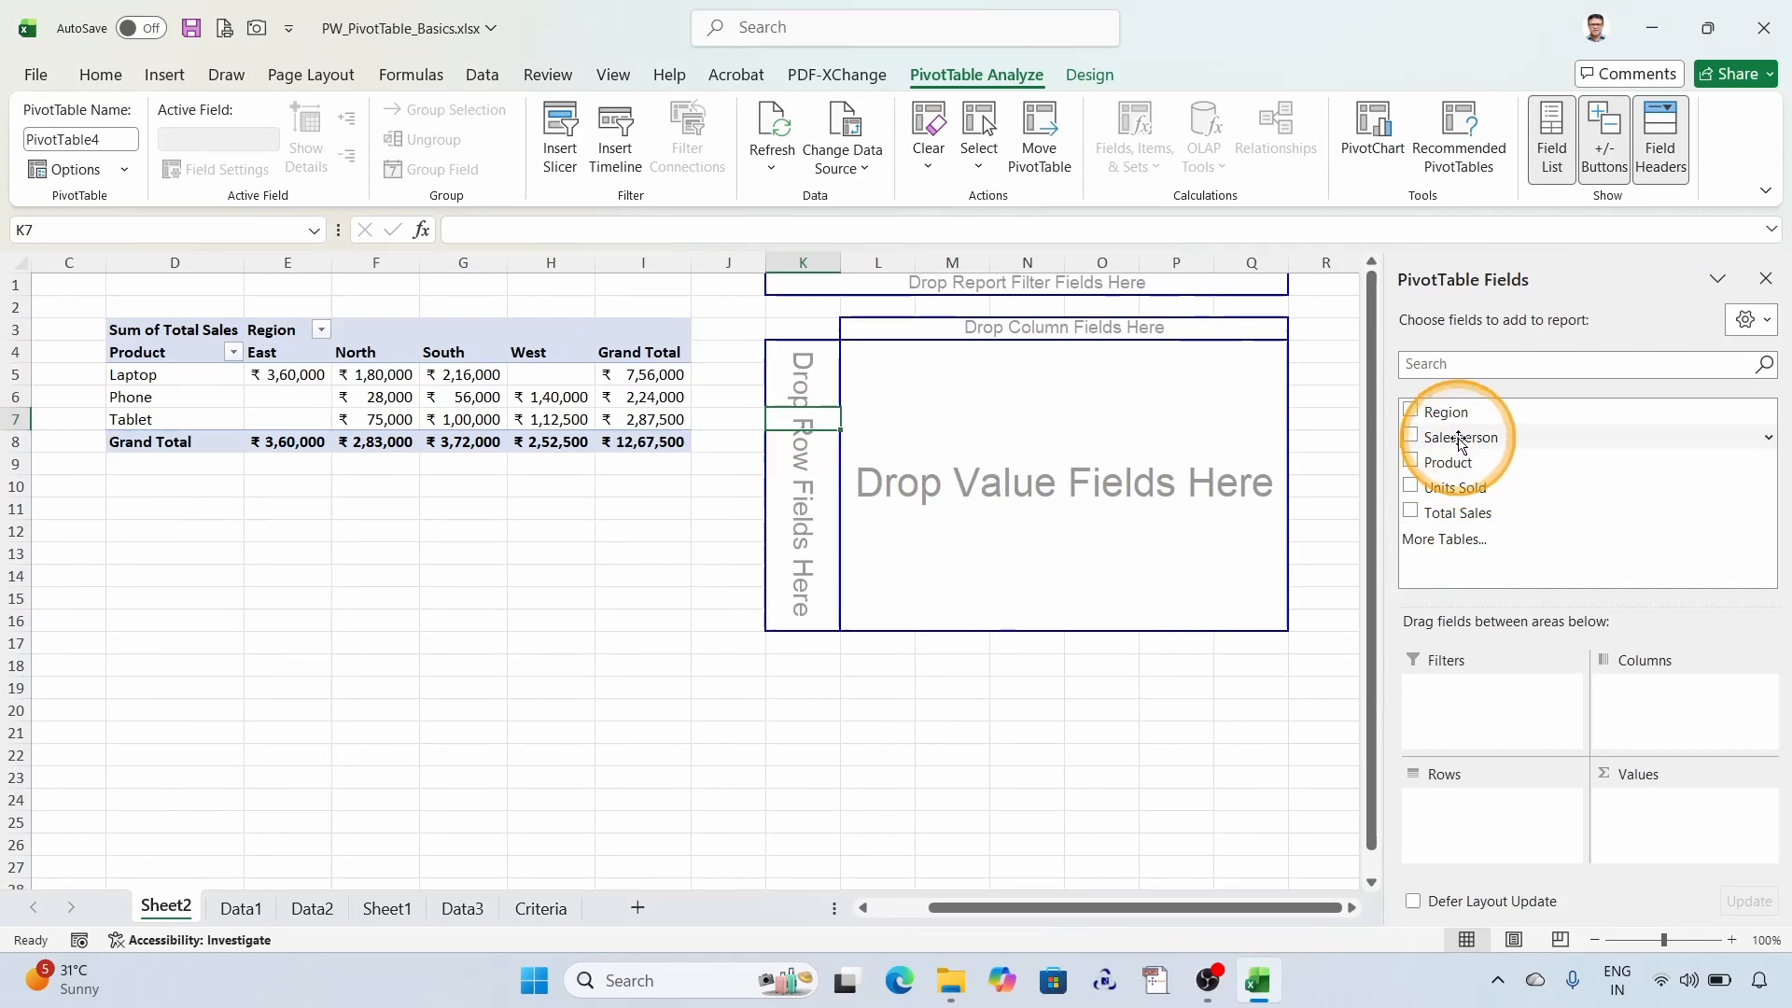
{"action": "left_click_drag", "start_coordinate": [1462, 440], "coordinate": [800, 383]}
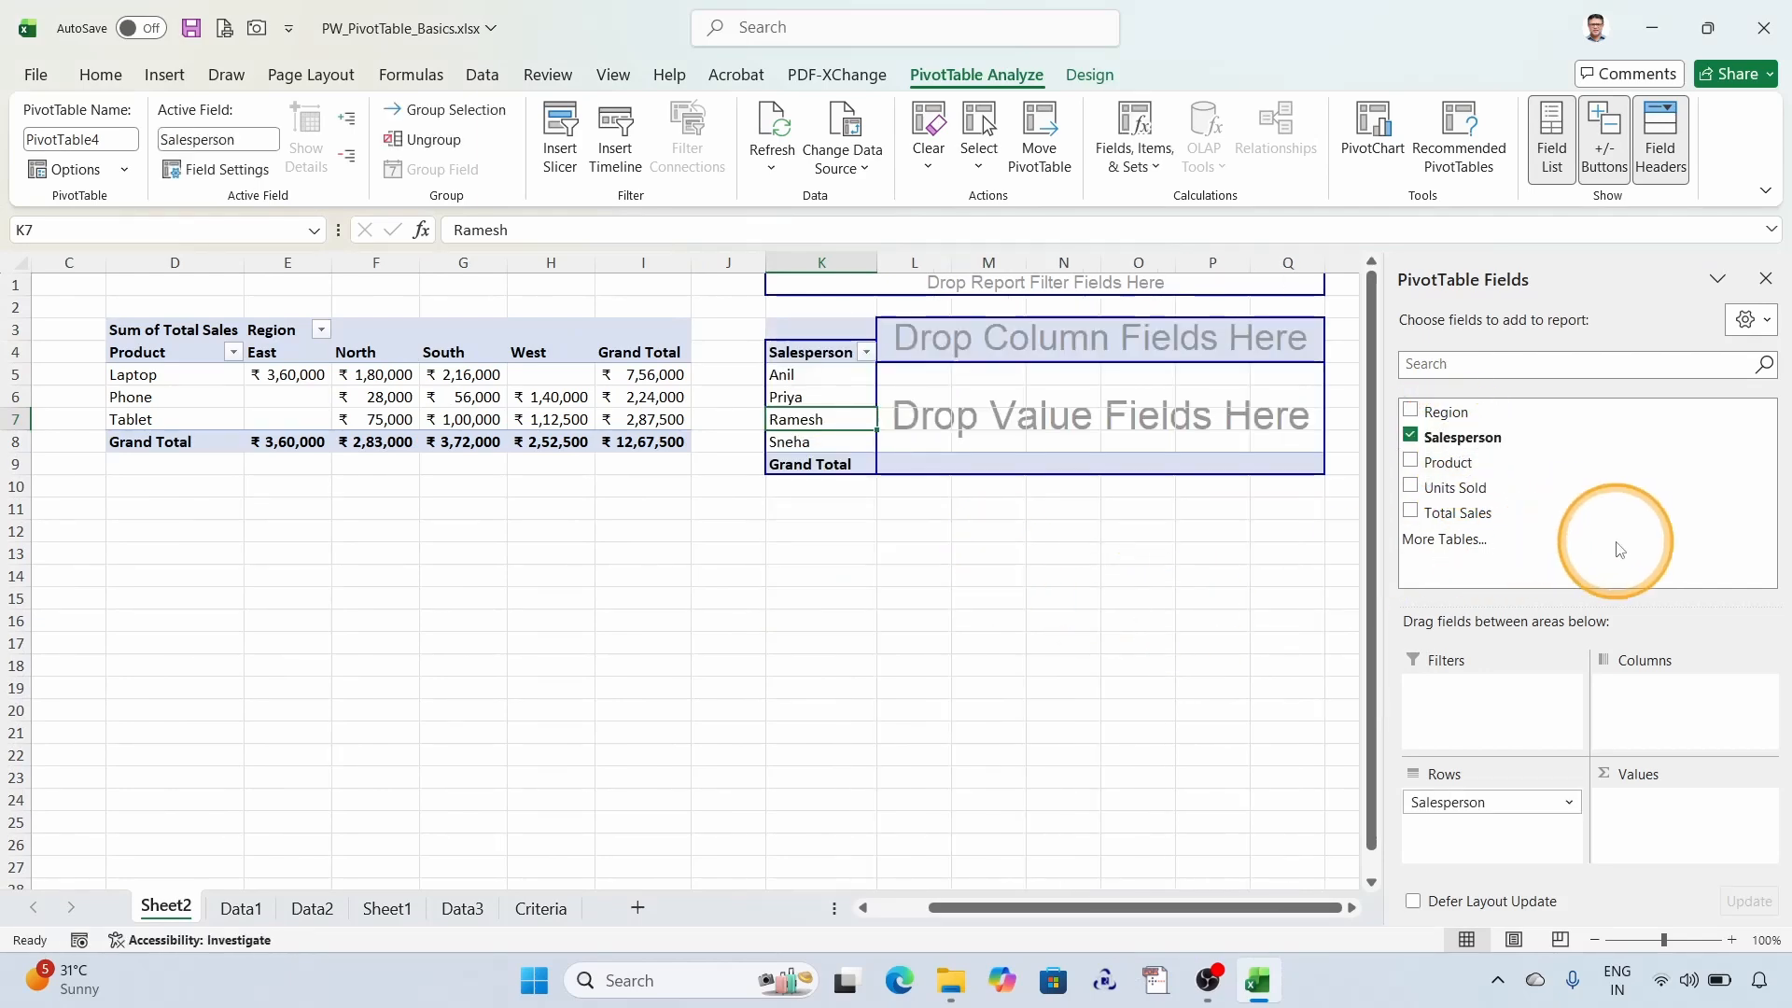
{"action": "left_click", "coordinate": [241, 908]}
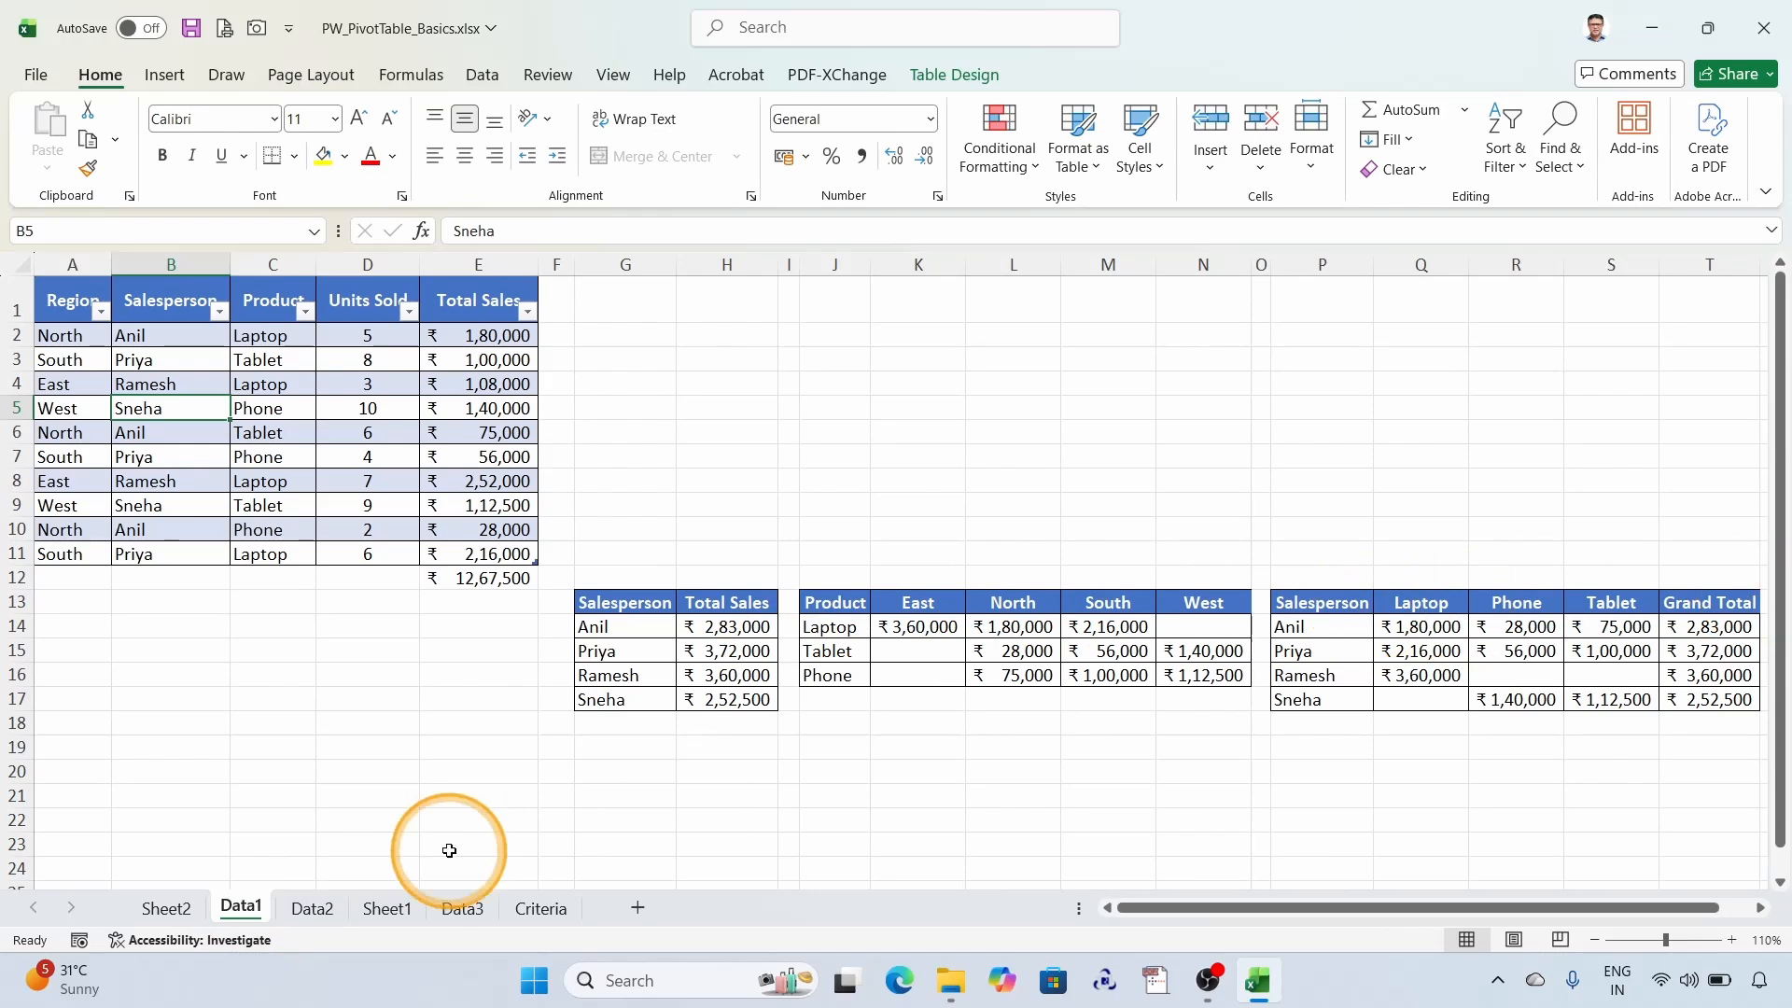
{"action": "left_click", "coordinate": [166, 909]}
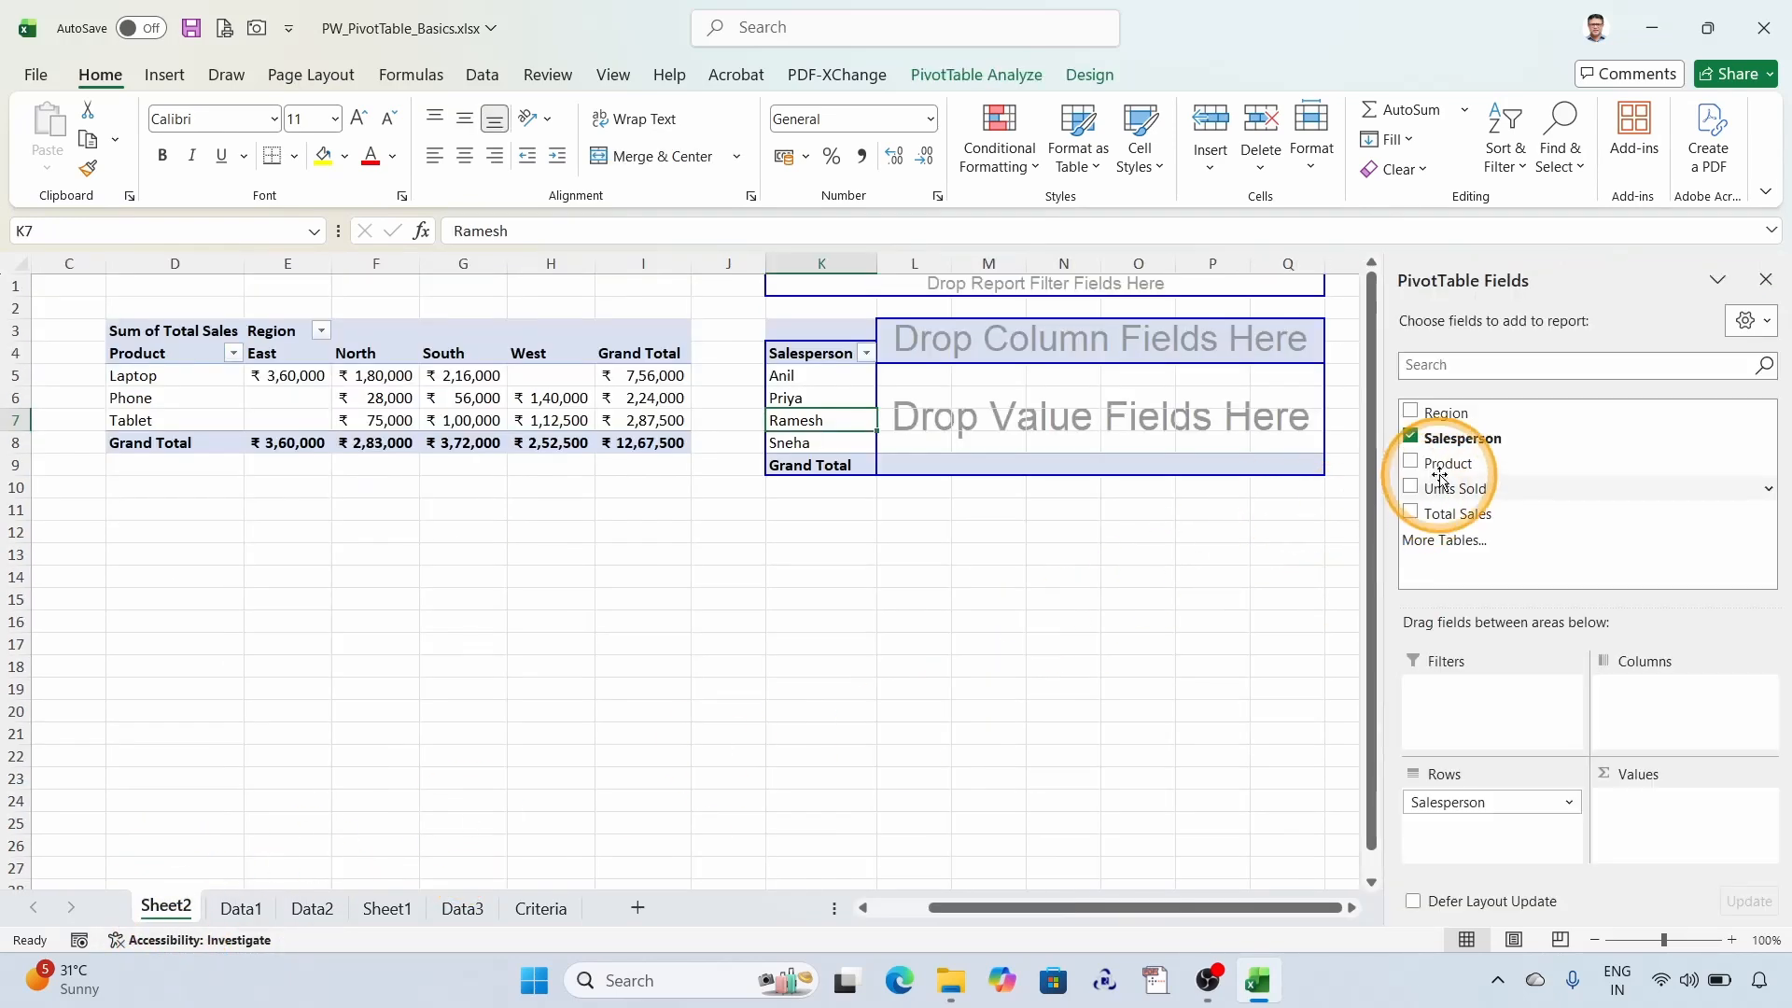
{"action": "left_click_drag", "start_coordinate": [1441, 477], "coordinate": [1061, 344]}
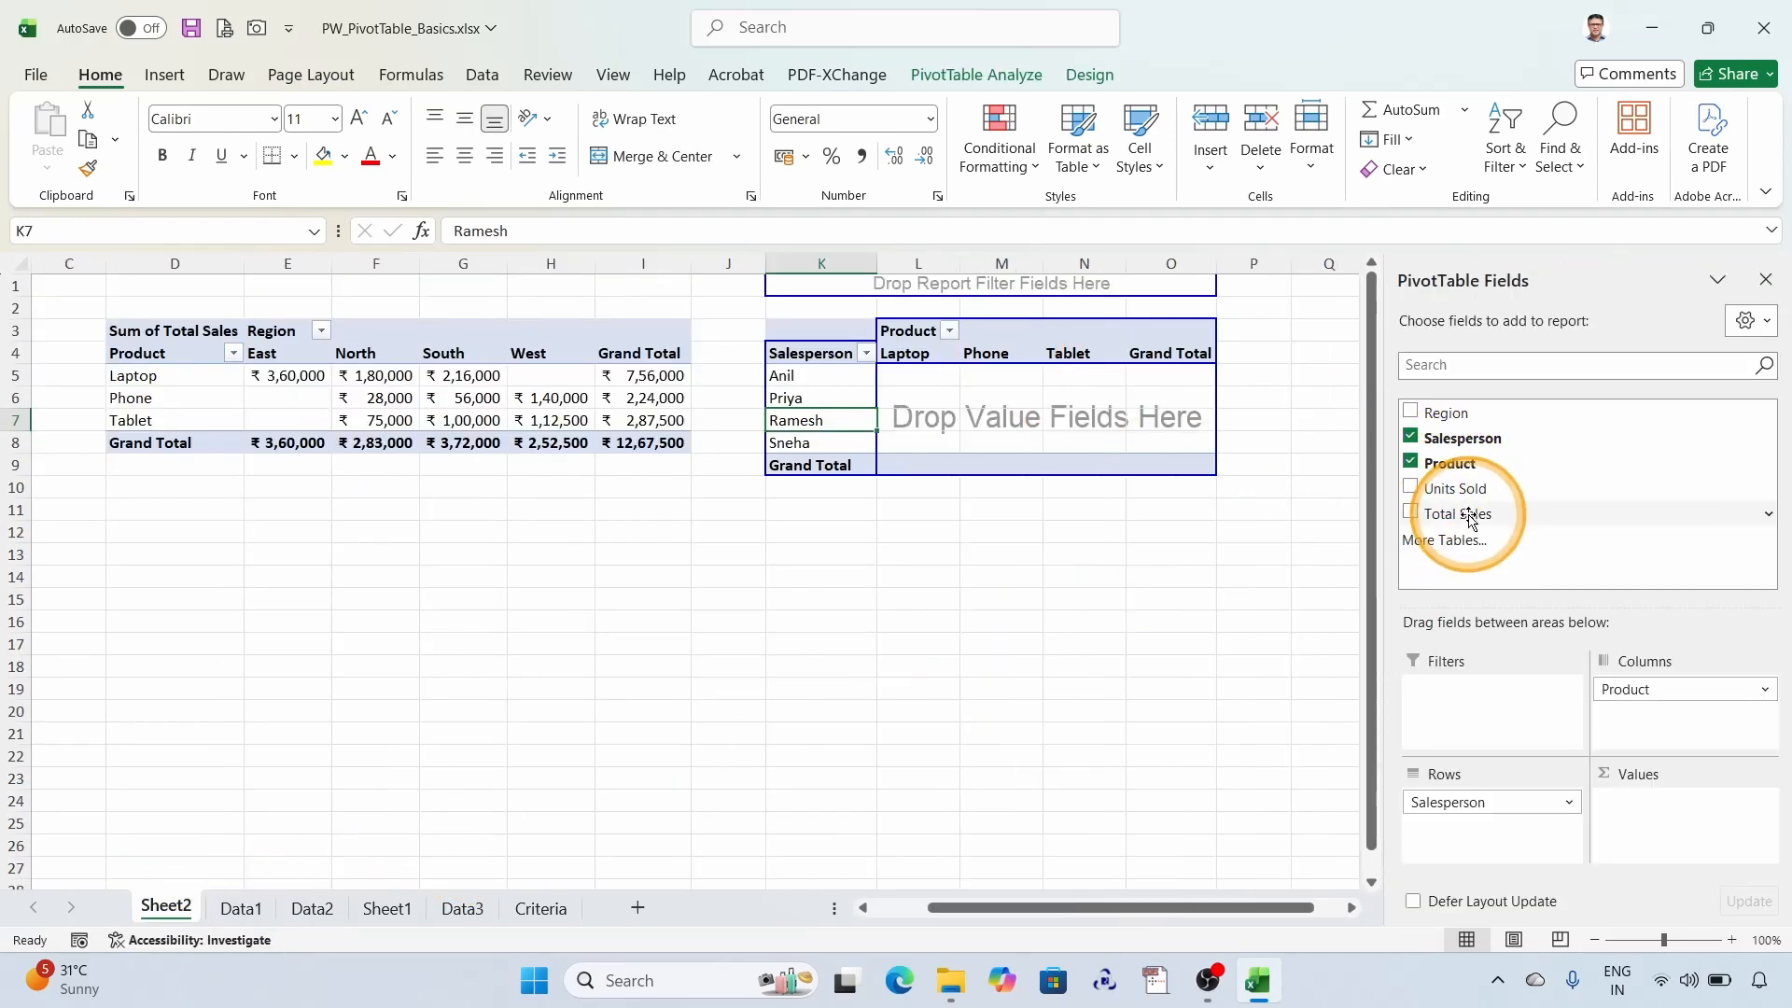
{"action": "left_click_drag", "start_coordinate": [1470, 518], "coordinate": [952, 420]}
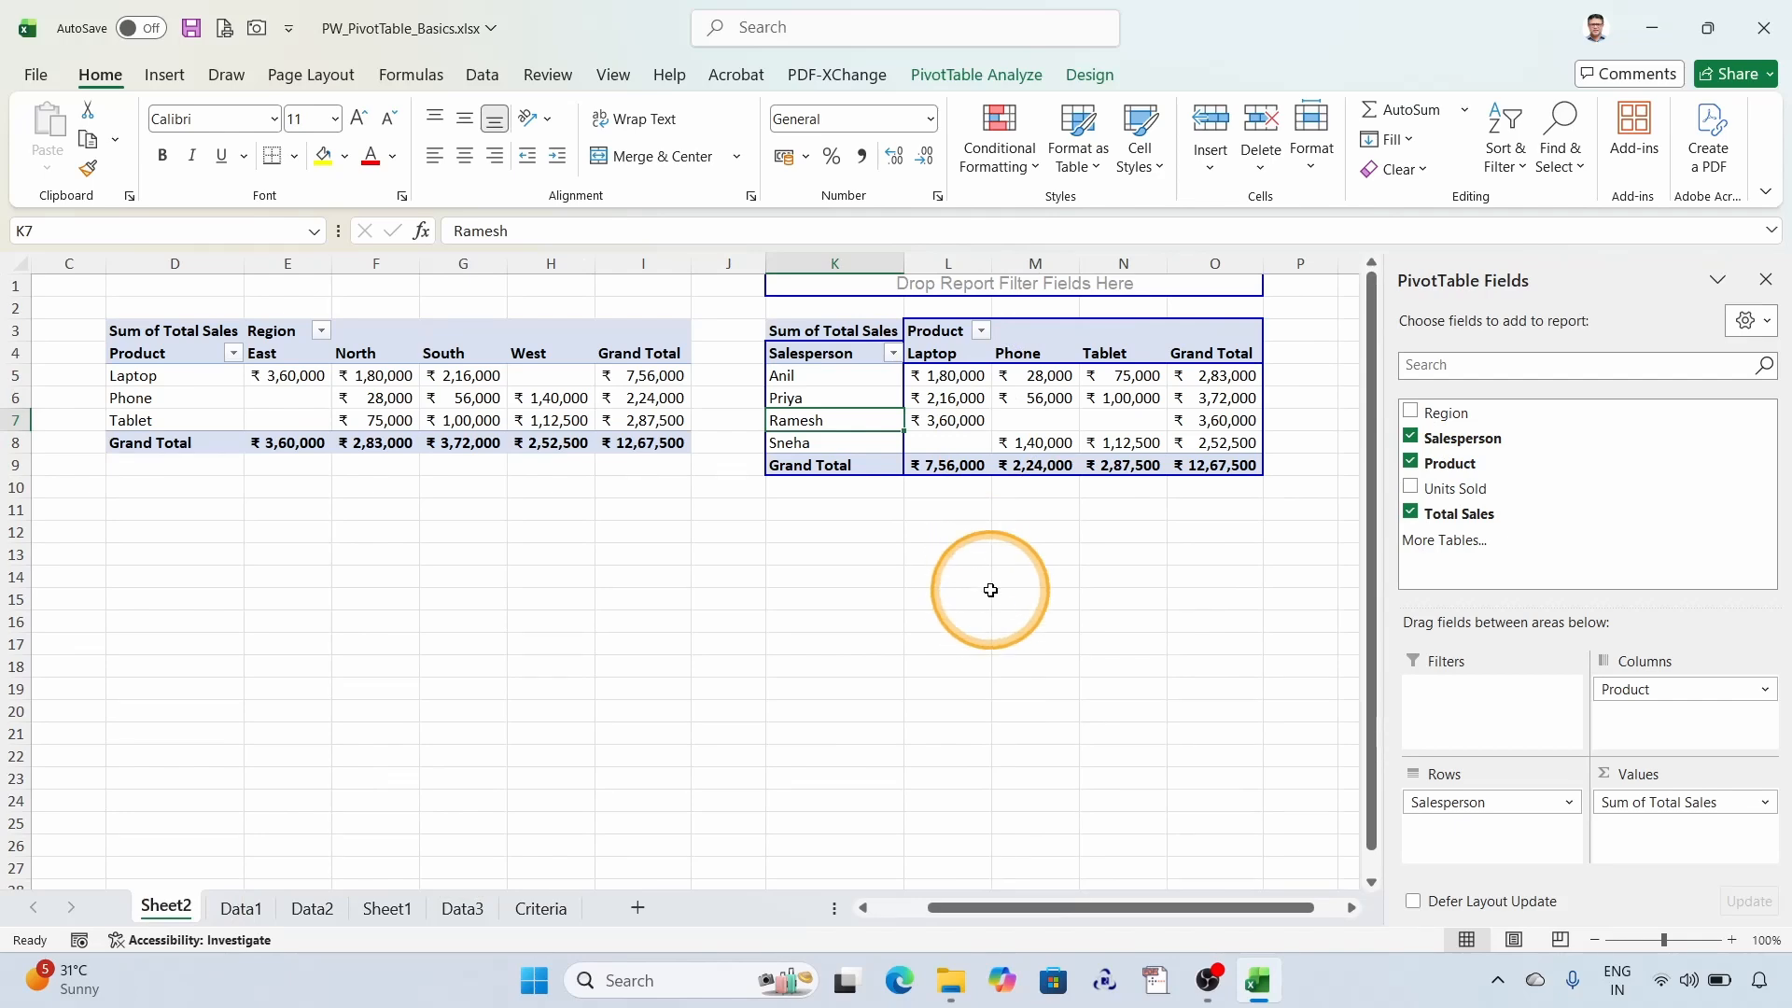
- Compare the Salesperson-by-Product PivotTable with the manual summary on the Data1 sheet and review all three PivotTables on Sheet2
{"action": "left_click", "coordinate": [241, 908]}
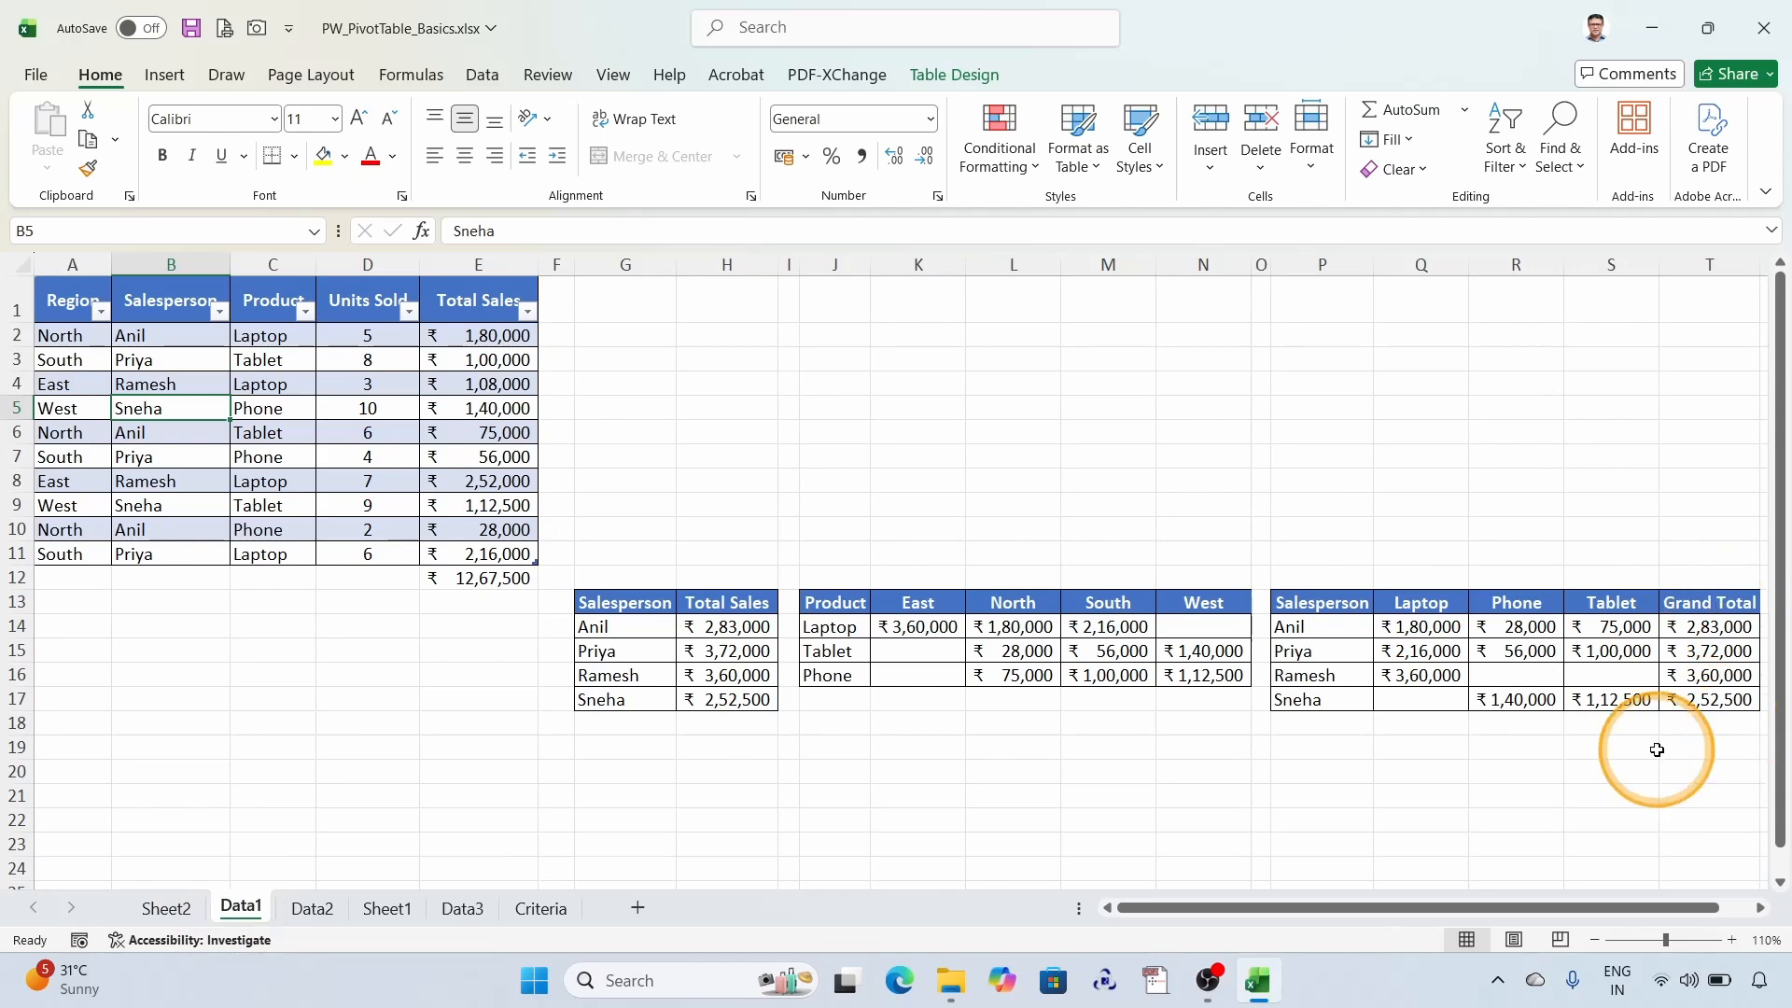
{"action": "left_click", "coordinate": [170, 908]}
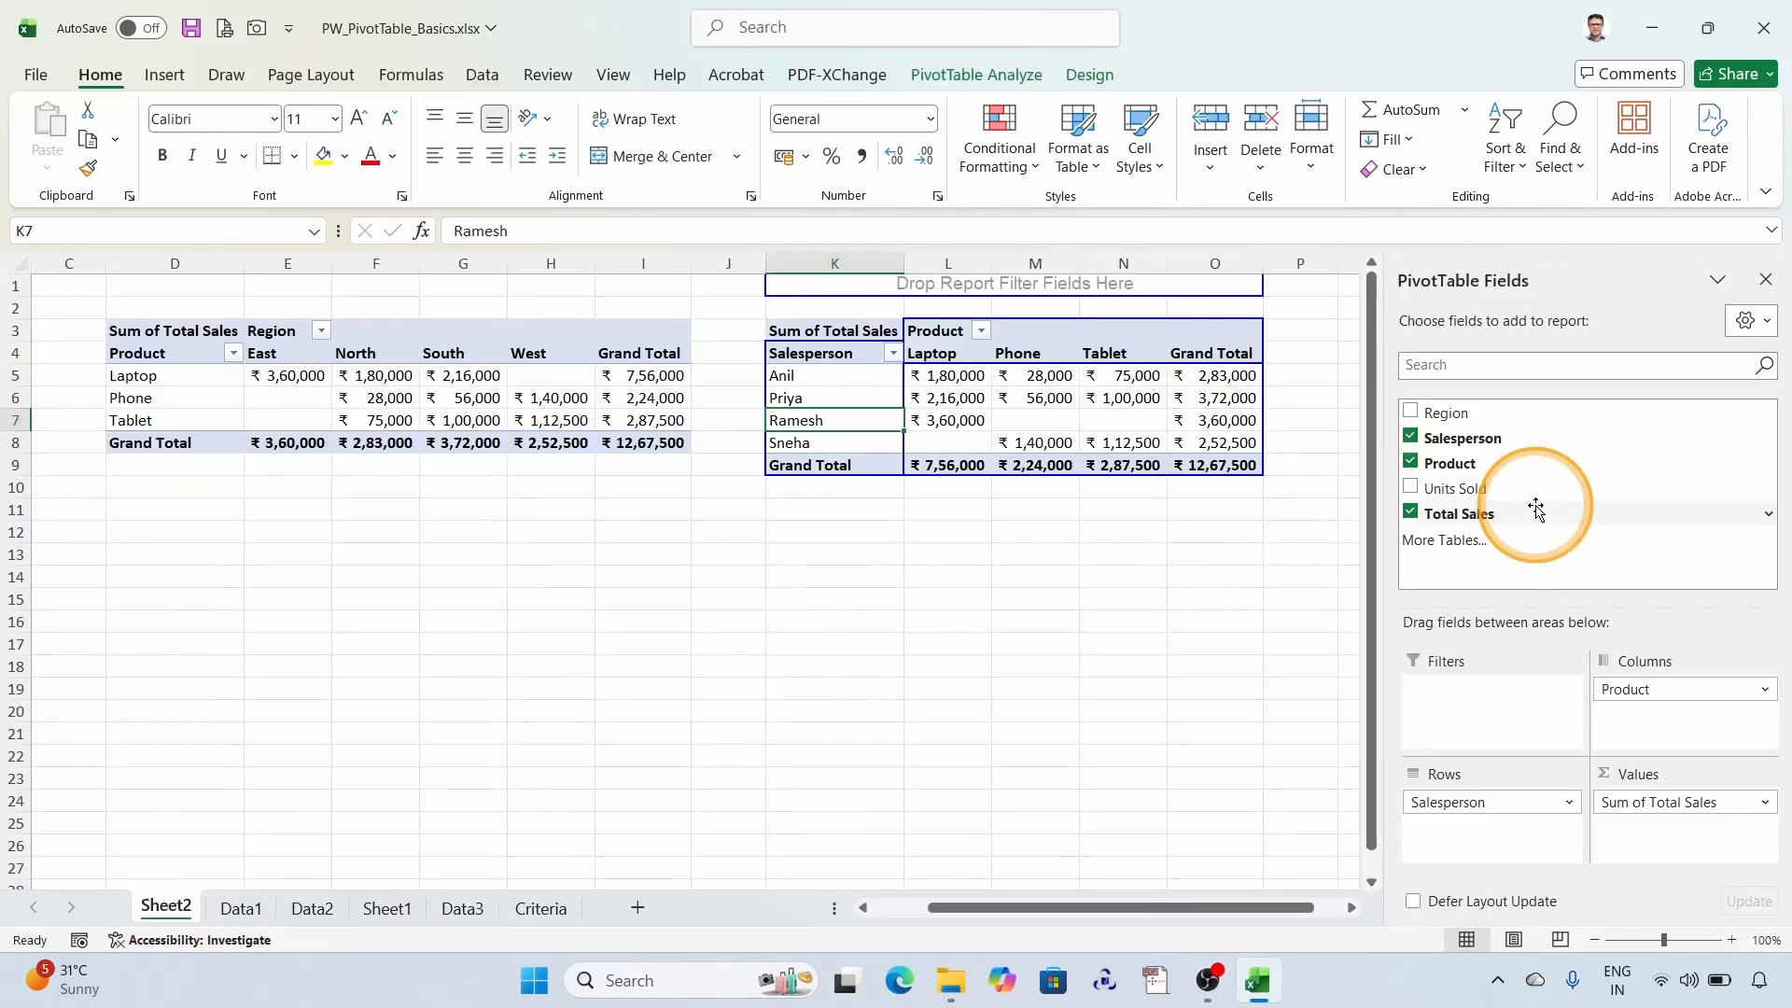
{"action": "left_click_drag", "start_coordinate": [971, 909], "coordinate": [497, 901]}
{"action": "left_click", "coordinate": [460, 691]}
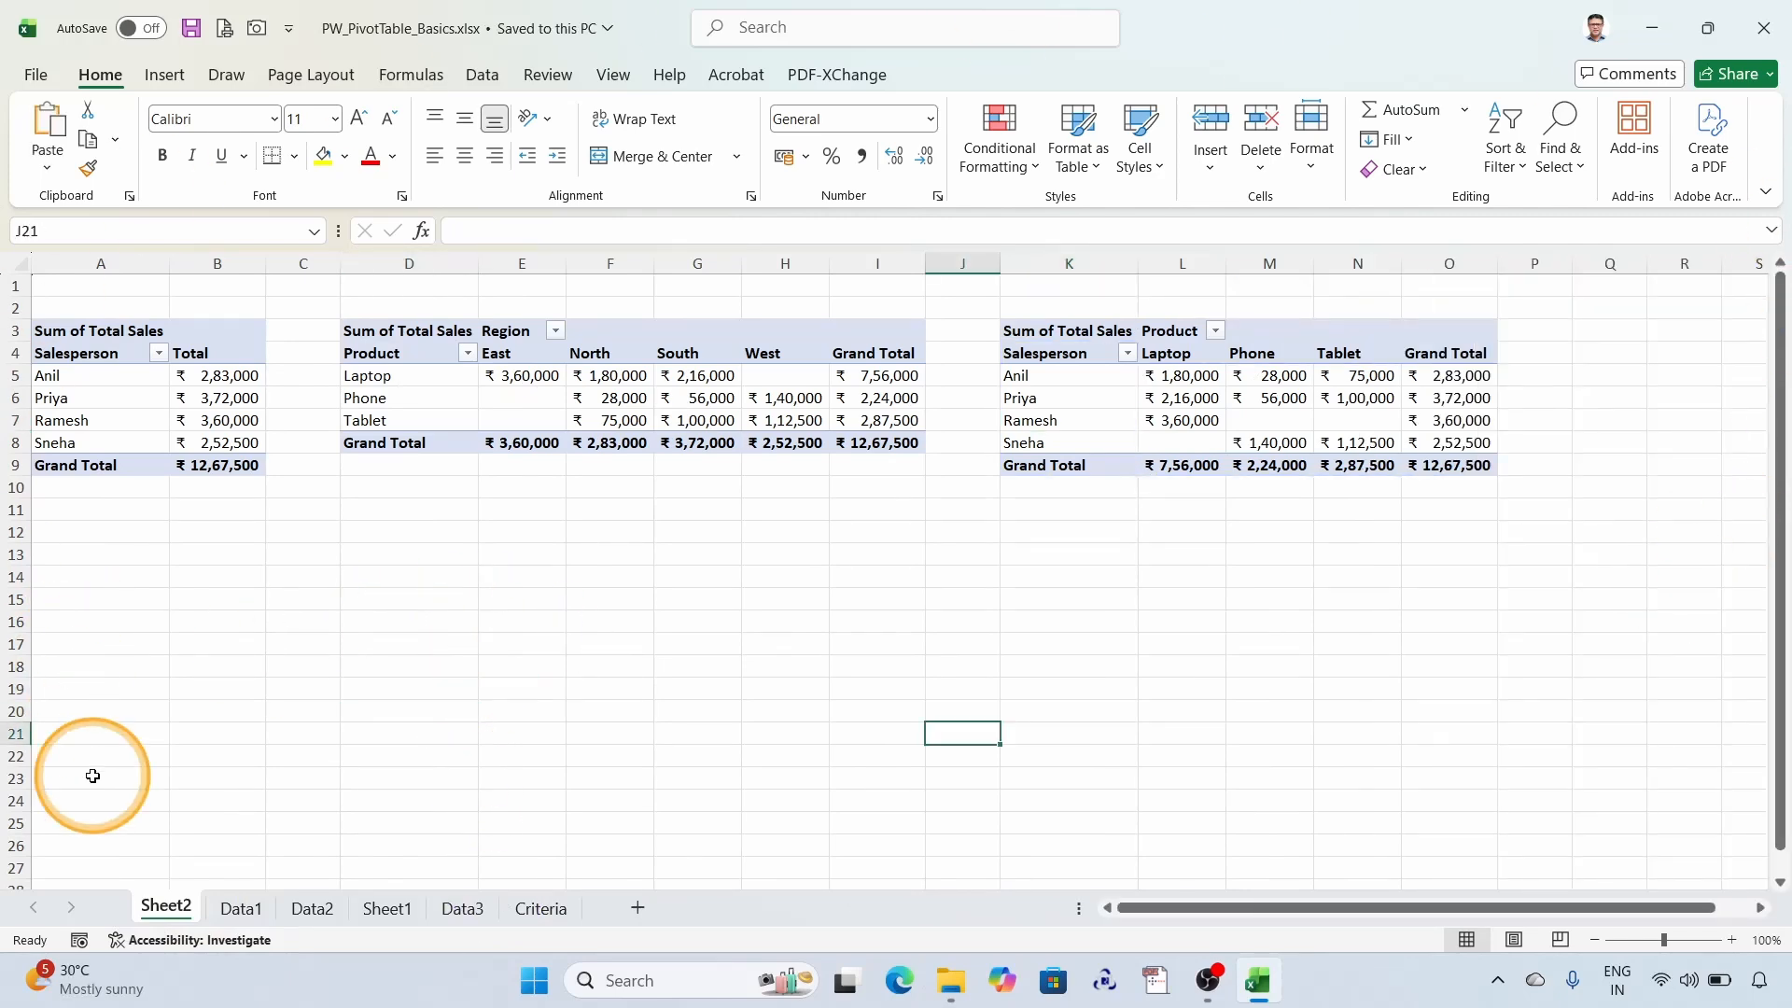
- Examine the grade records and the grade counts below them on the Data2 sheet, and the subject header row on Sheet1
{"action": "left_click", "coordinate": [314, 909]}
{"action": "scroll", "coordinate": [433, 609], "scroll_direction": "down", "scroll_amount": 20}
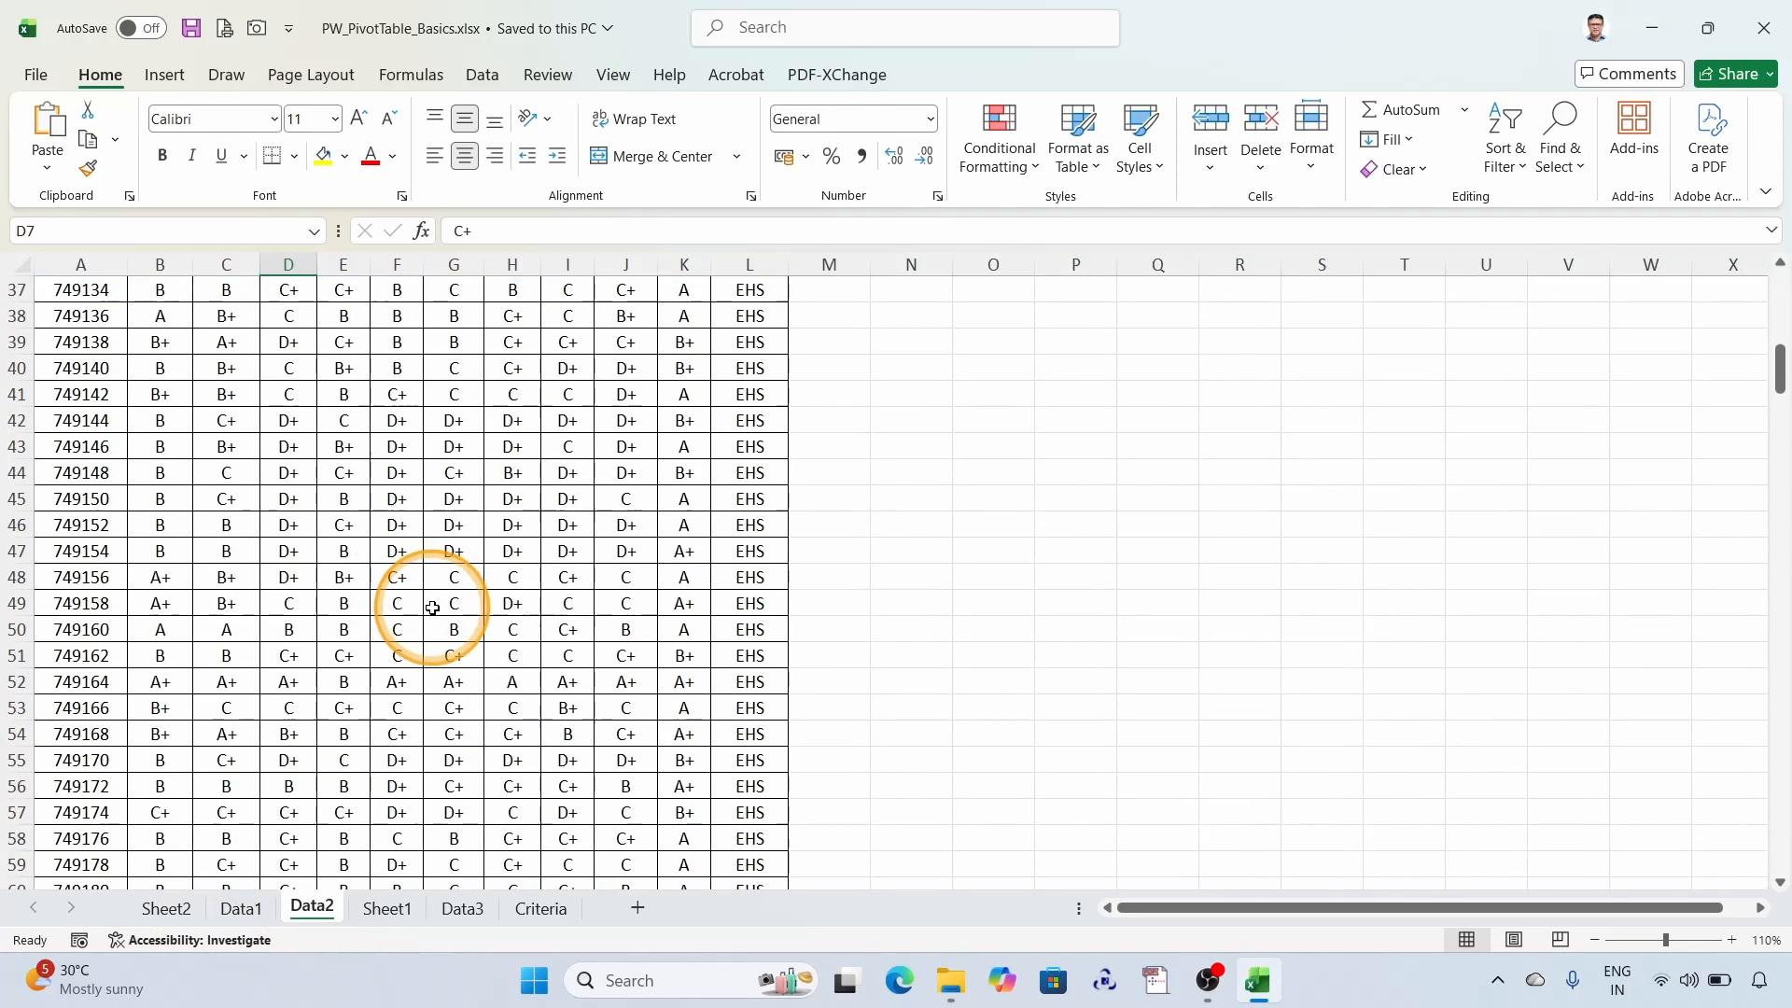
{"action": "scroll", "coordinate": [433, 609], "scroll_direction": "down", "scroll_amount": 20}
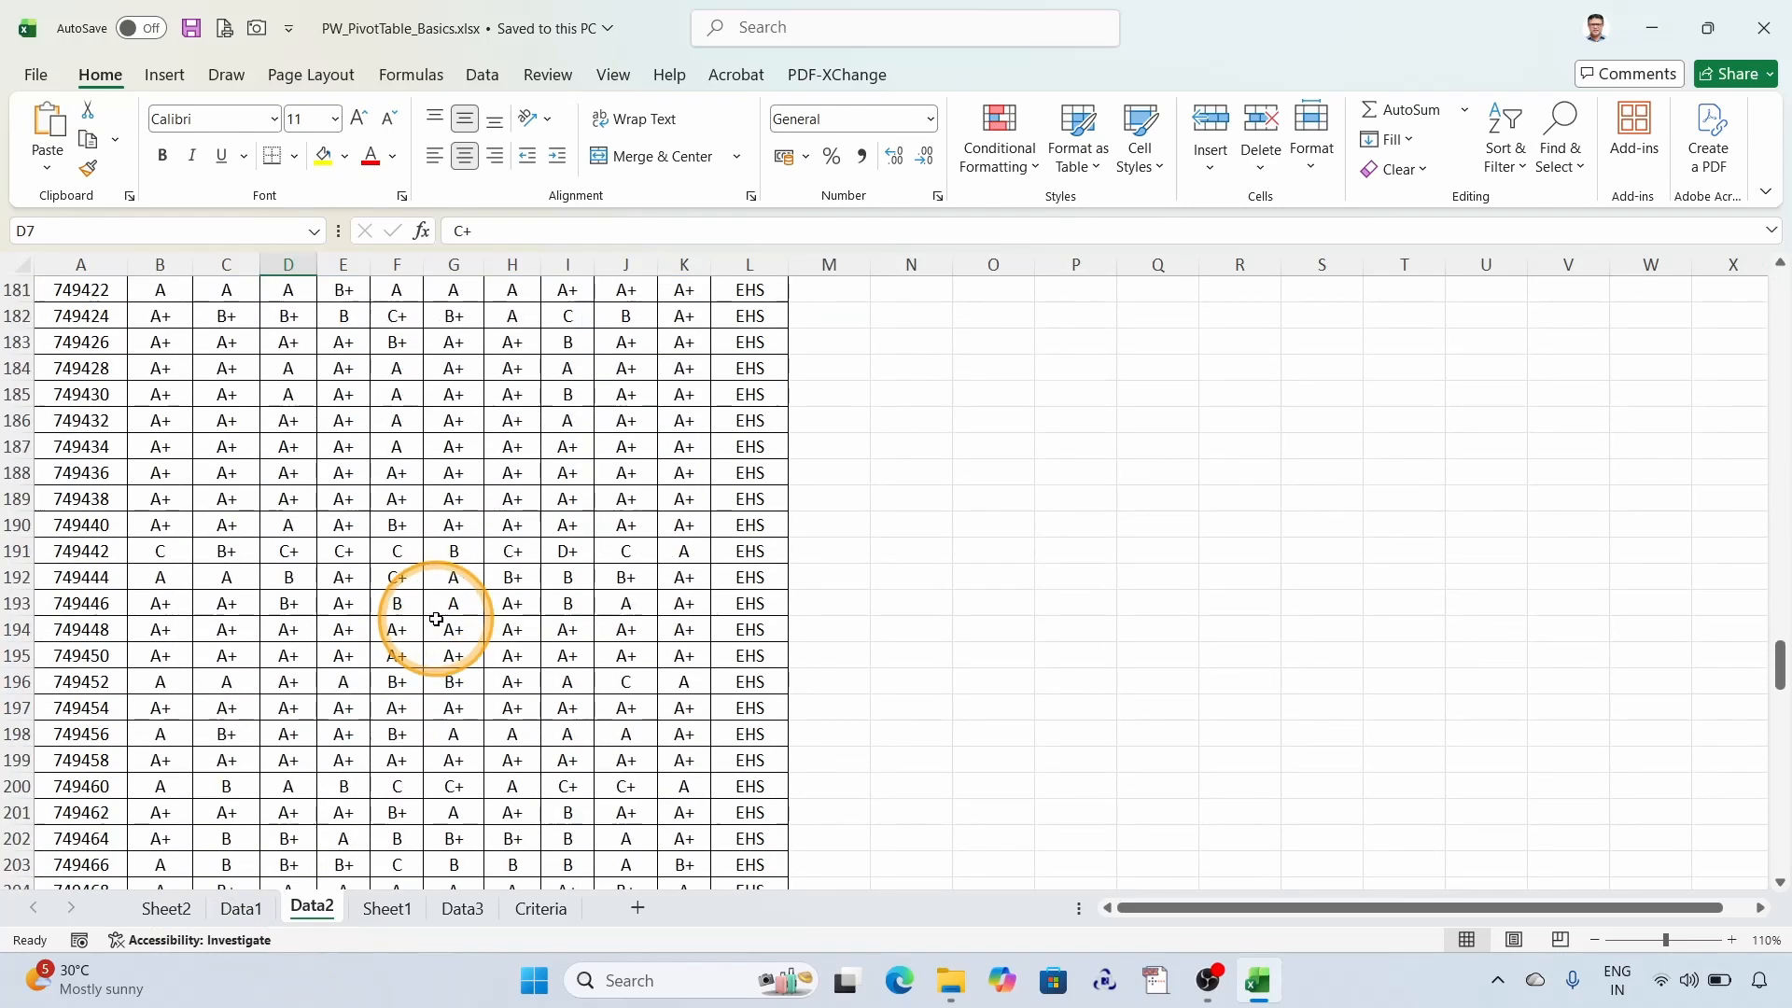
{"action": "scroll", "coordinate": [436, 622], "scroll_direction": "down", "scroll_amount": 15}
{"action": "scroll", "coordinate": [432, 628], "scroll_direction": "up", "scroll_amount": 1}
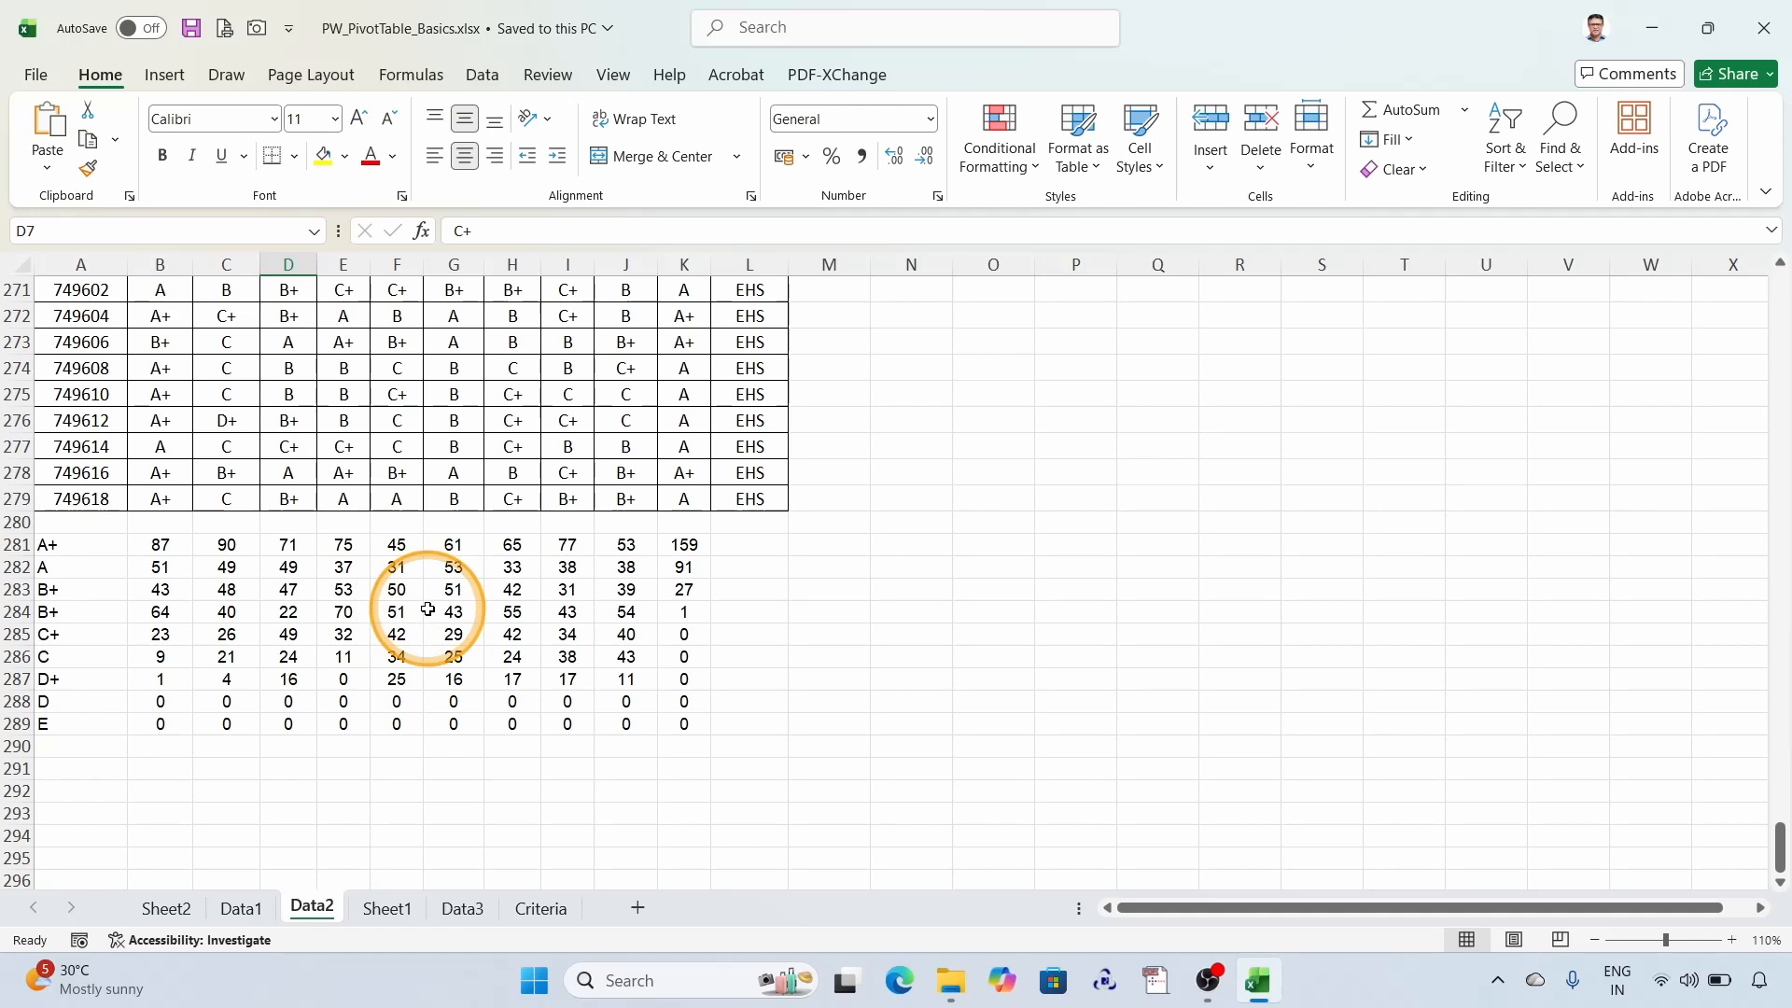
{"action": "left_click", "coordinate": [396, 929]}
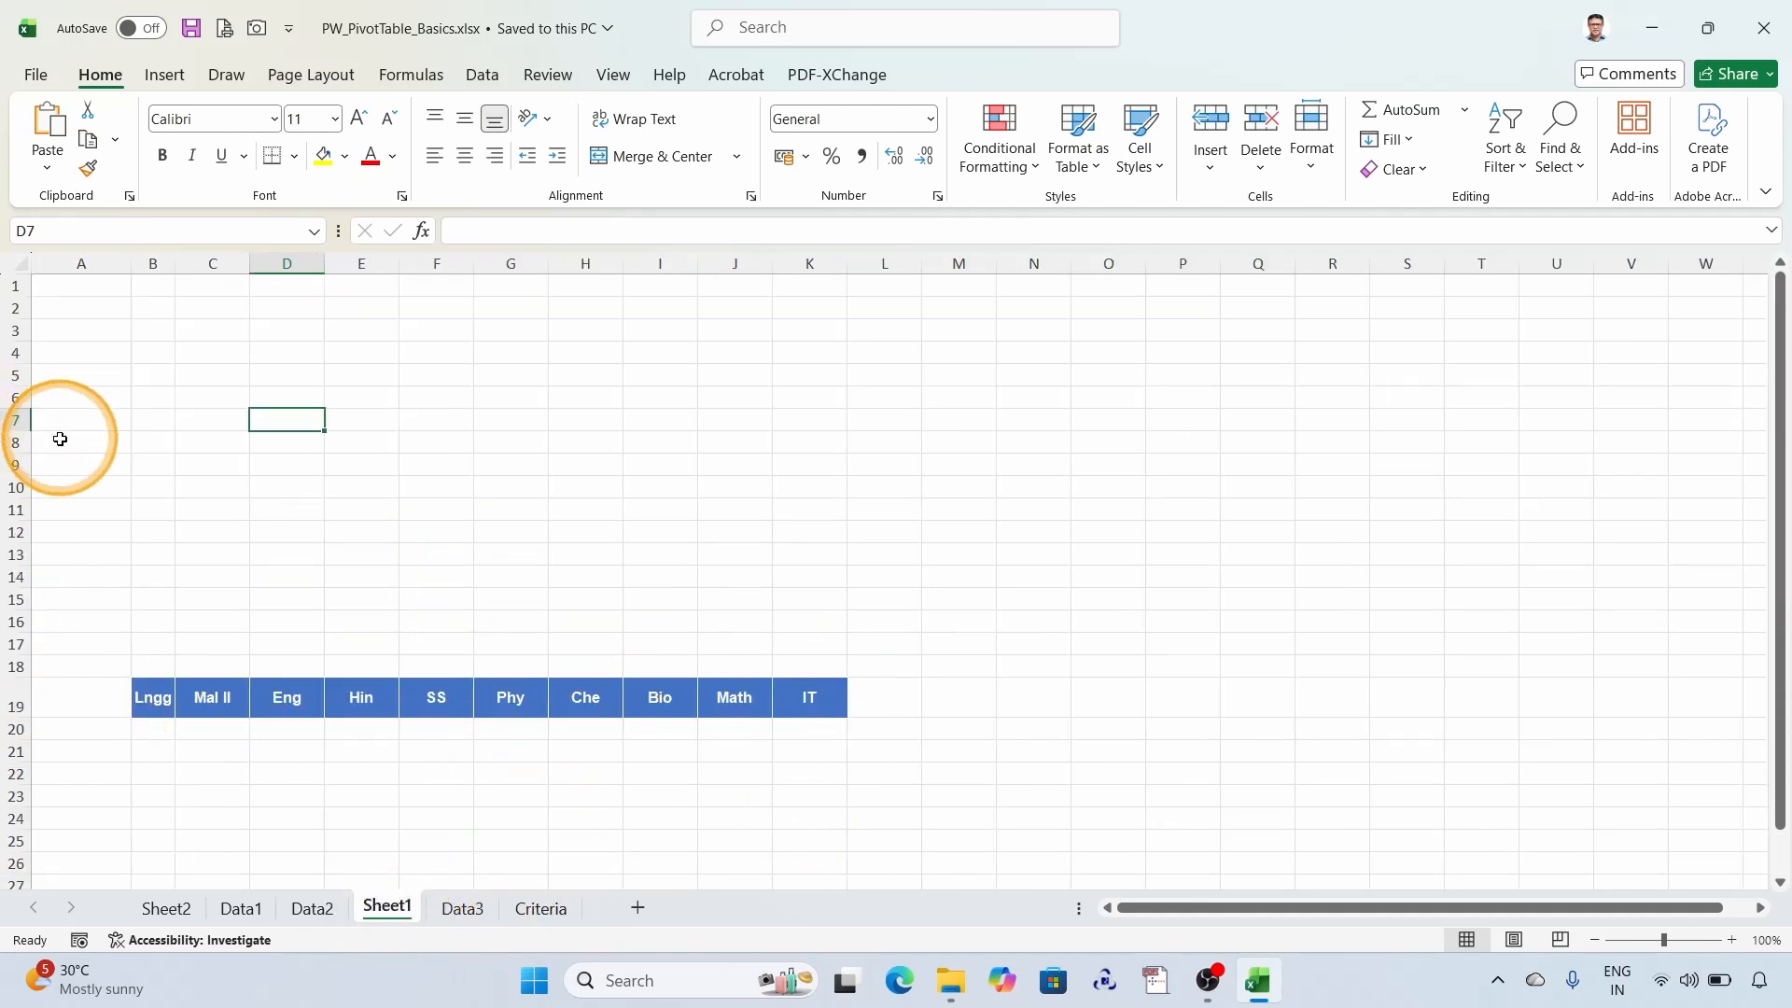
- Start a PivotTable from the grade records on the Data2 sheet and check that its source range is A1:L279
{"action": "left_click", "coordinate": [312, 907]}
{"action": "scroll", "coordinate": [461, 472], "scroll_direction": "up", "scroll_amount": 15}
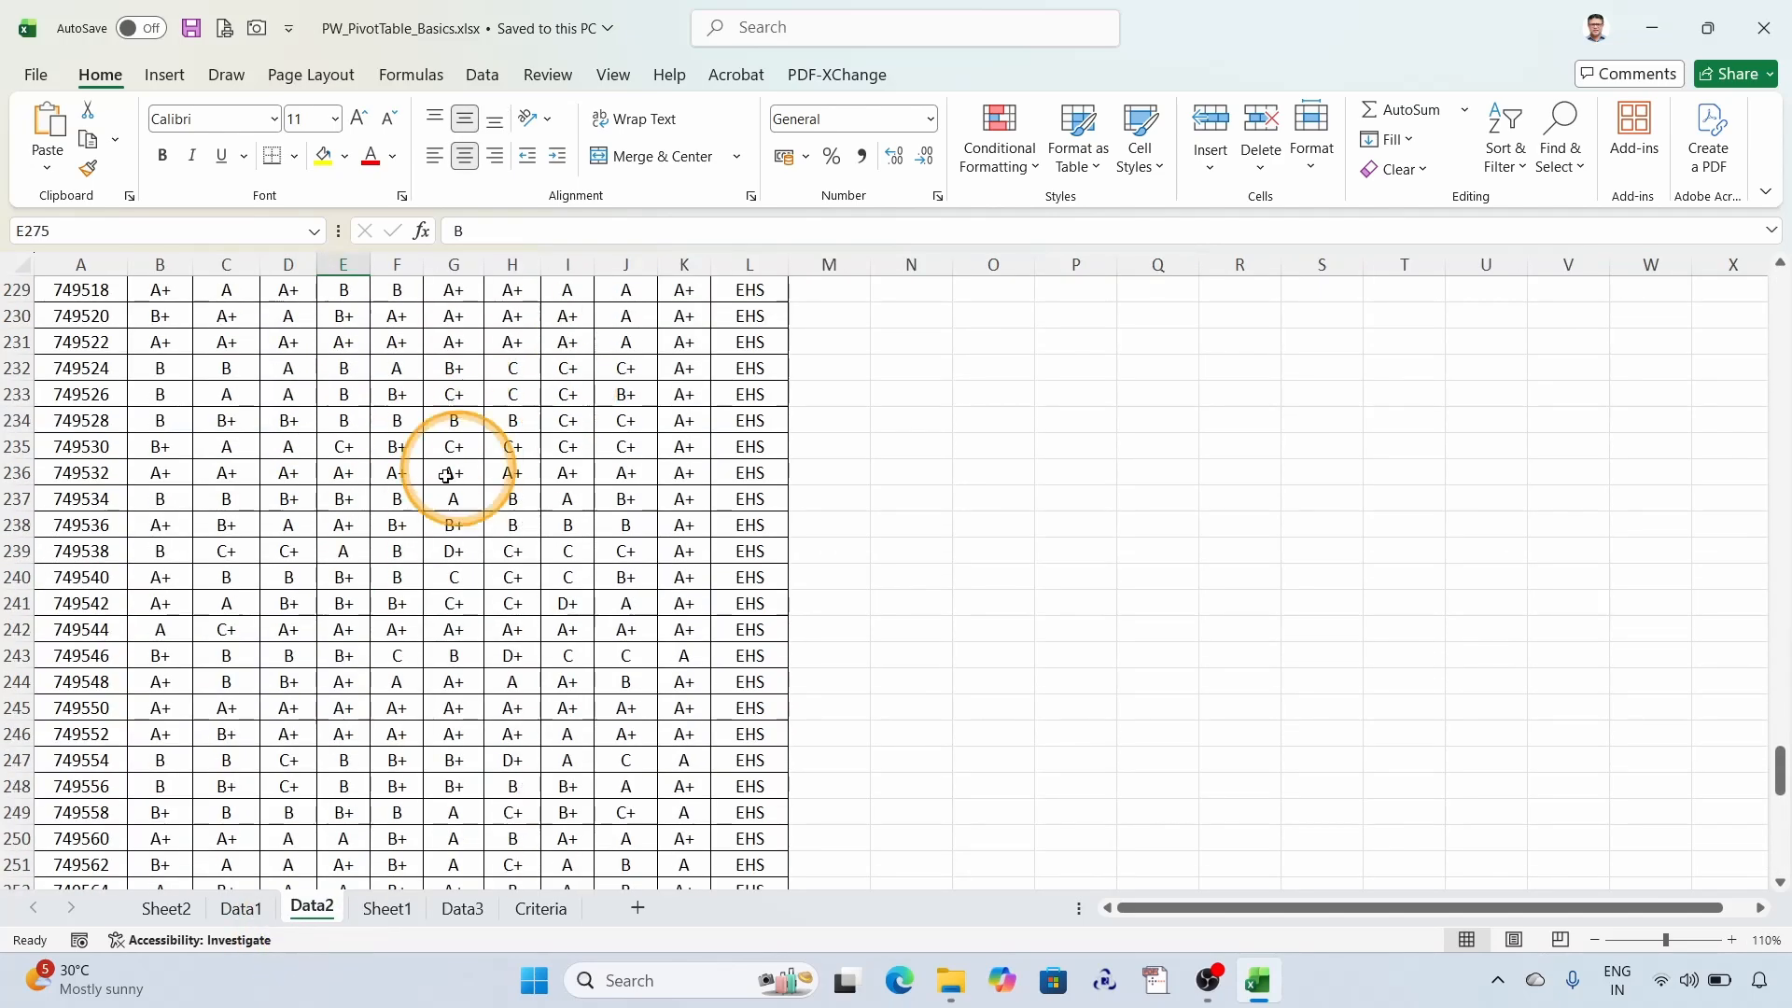
{"action": "left_click", "coordinate": [164, 75]}
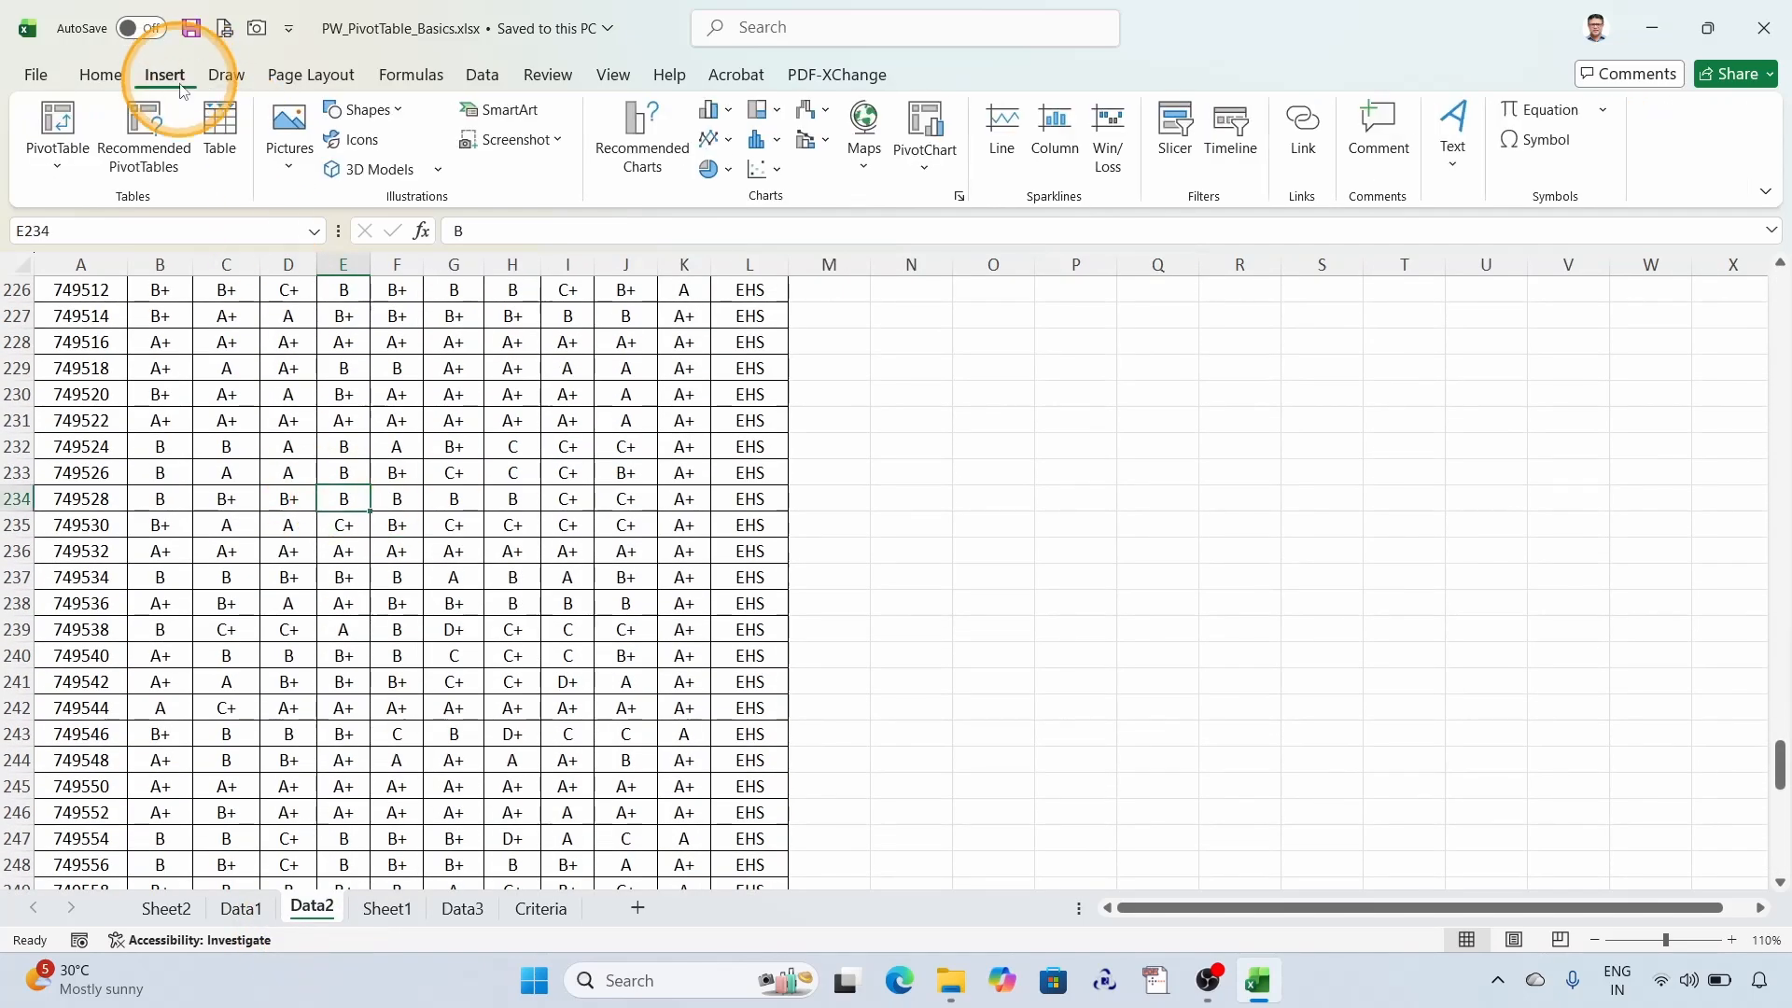
{"action": "left_click", "coordinate": [58, 121]}
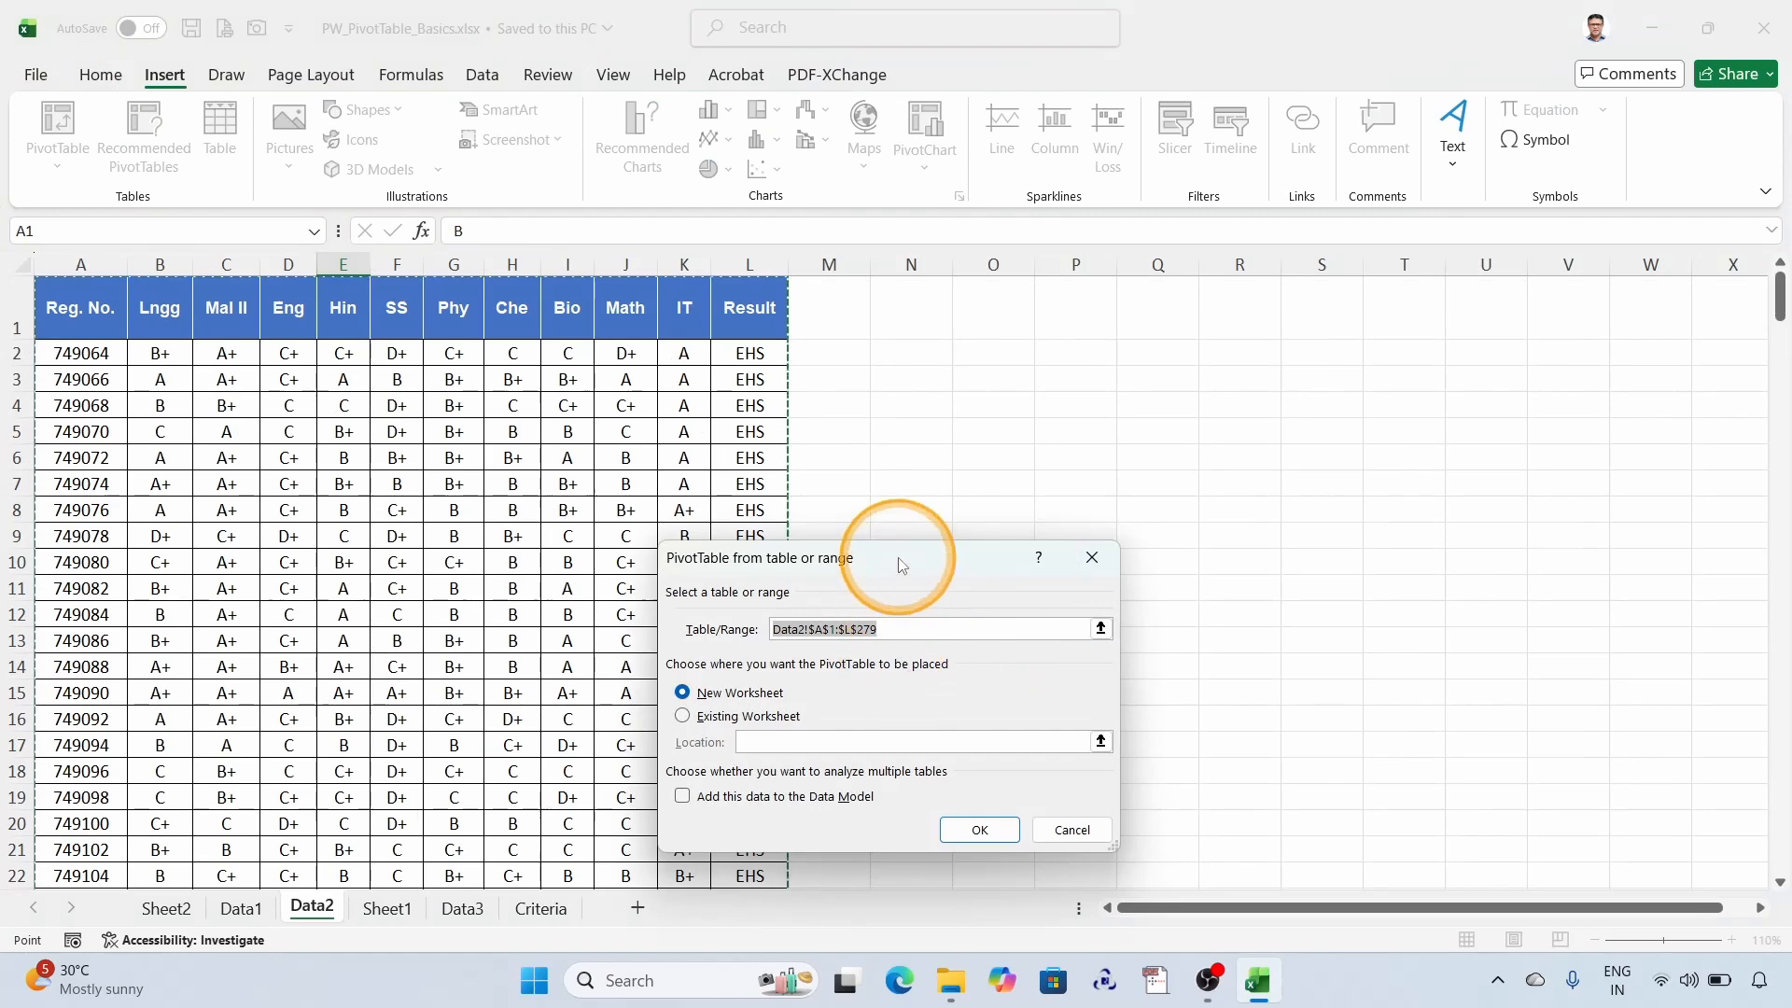
{"action": "left_click_drag", "start_coordinate": [900, 560], "coordinate": [1212, 350]}
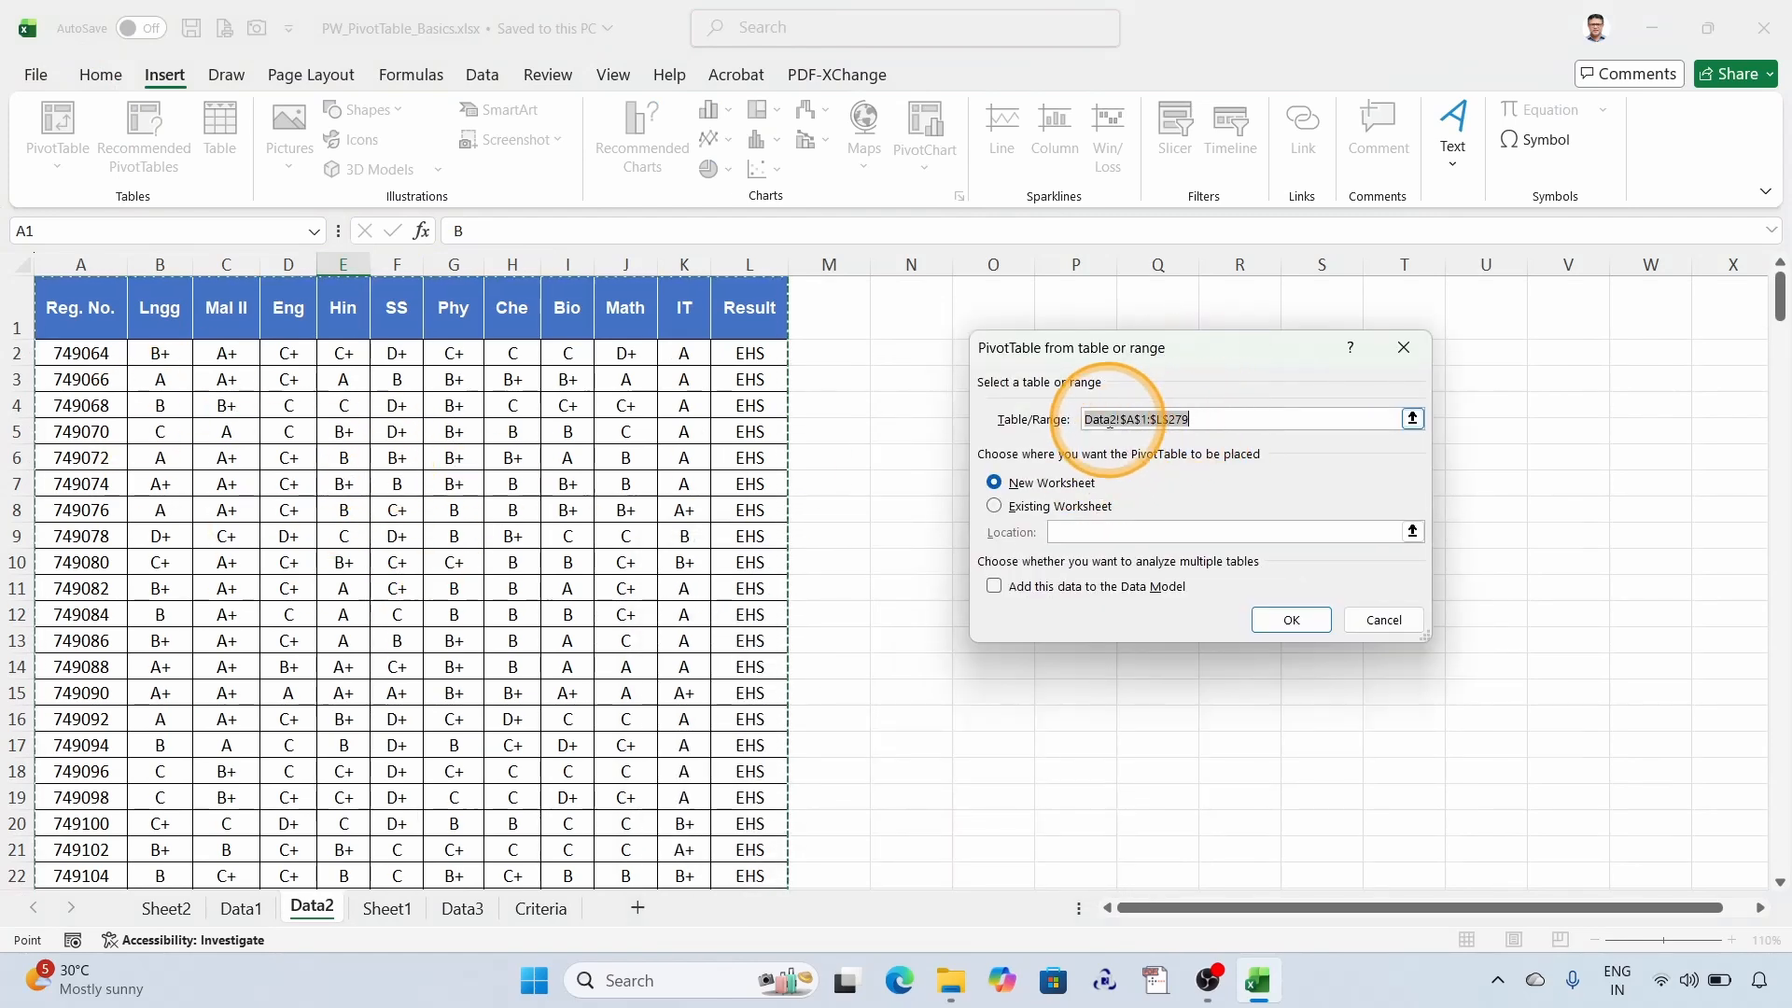
{"action": "scroll", "coordinate": [668, 499], "scroll_direction": "down", "scroll_amount": 2}
{"action": "scroll", "coordinate": [669, 498], "scroll_direction": "down", "scroll_amount": 20}
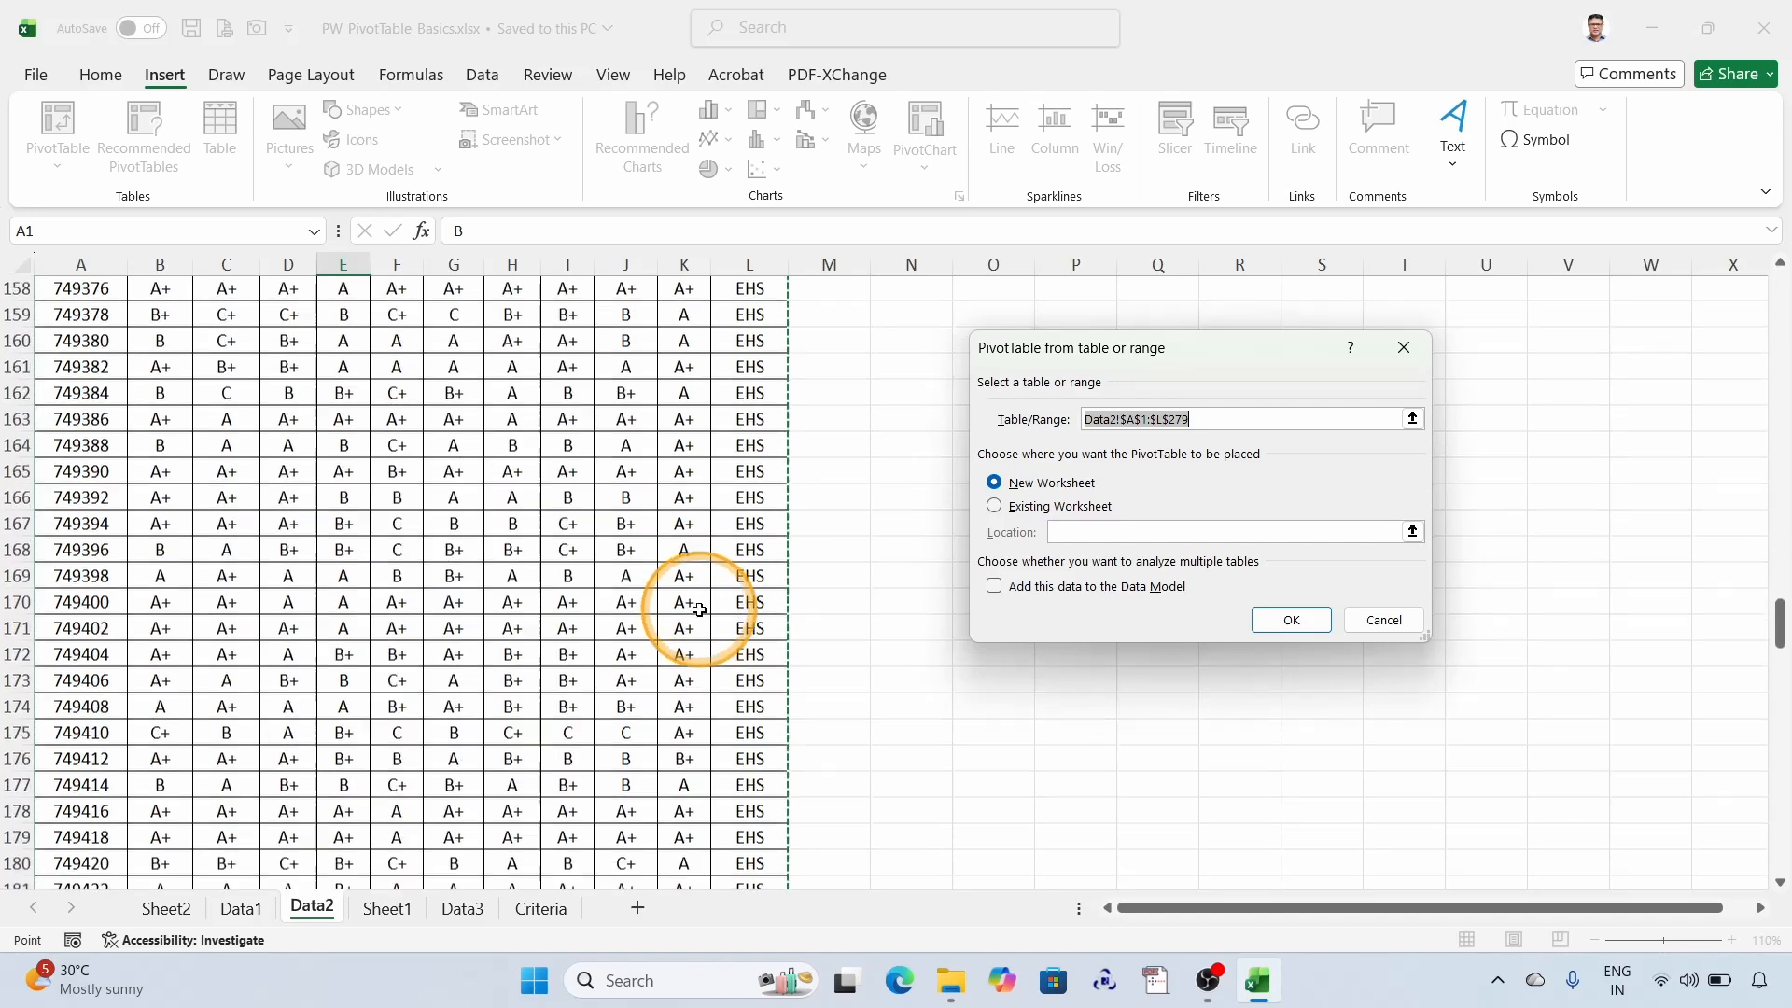
{"action": "scroll", "coordinate": [708, 611], "scroll_direction": "down", "scroll_amount": 15}
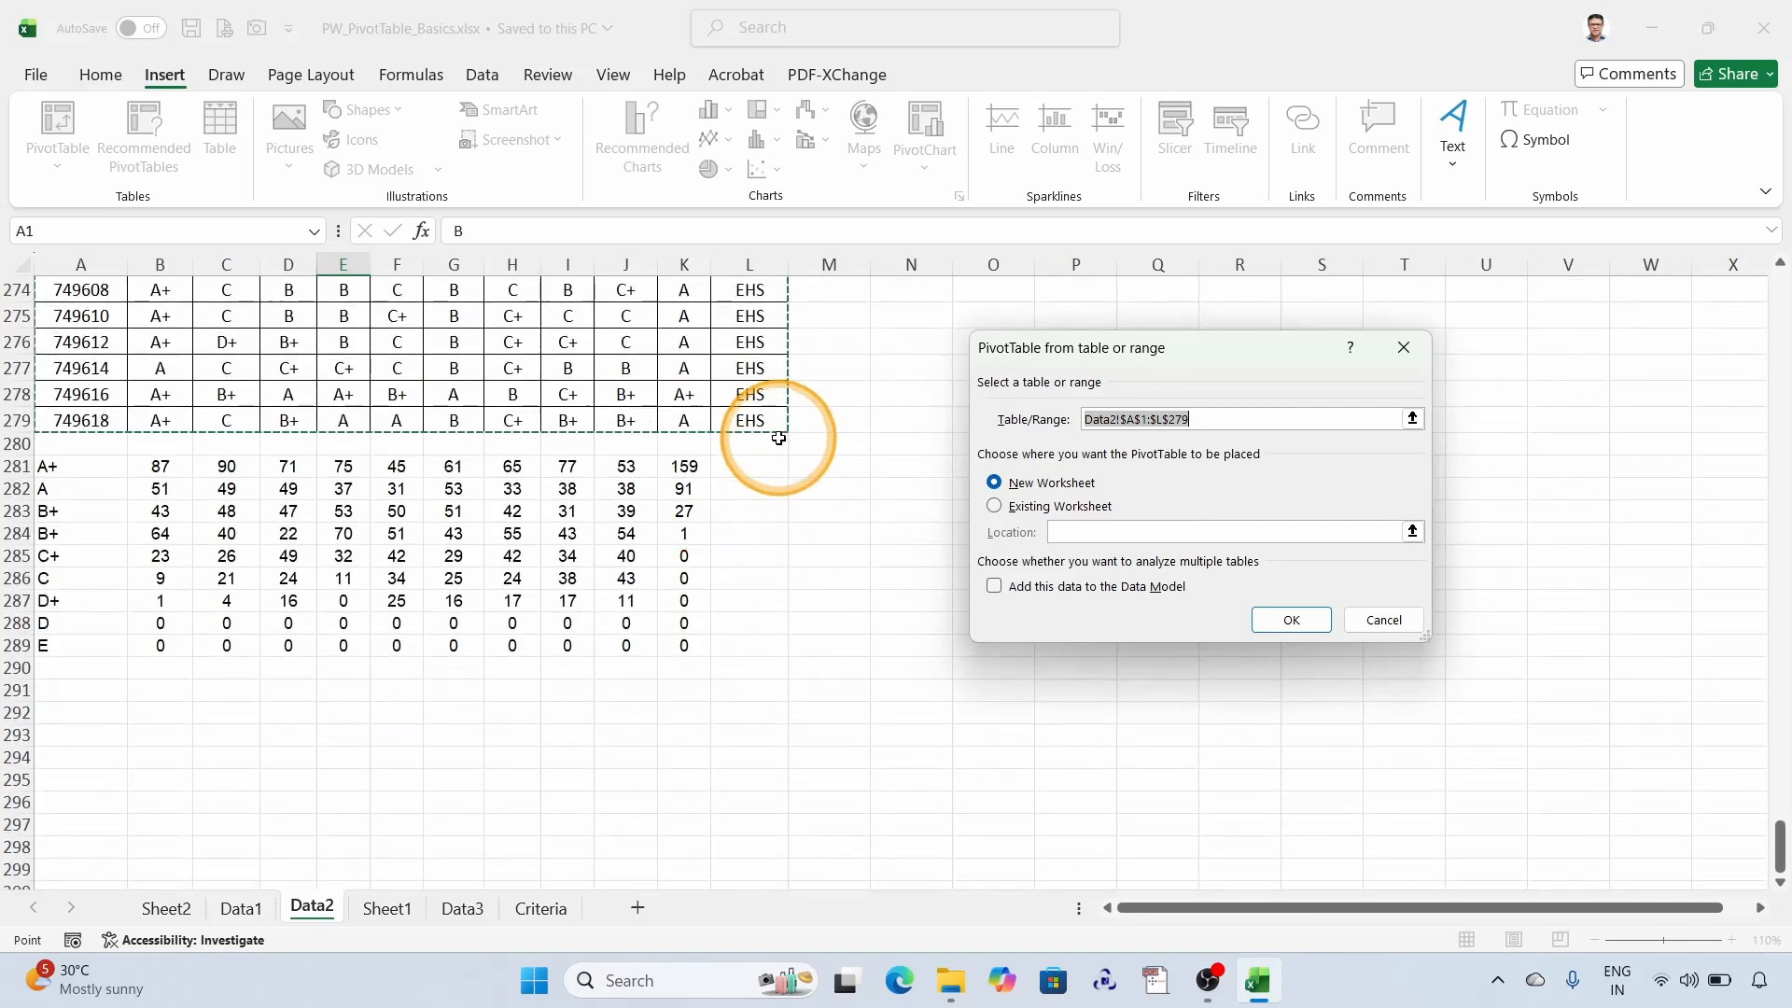
- Place the grade PivotTable on the existing Sheet1 at cell A3 and create it
{"action": "left_click", "coordinate": [995, 506]}
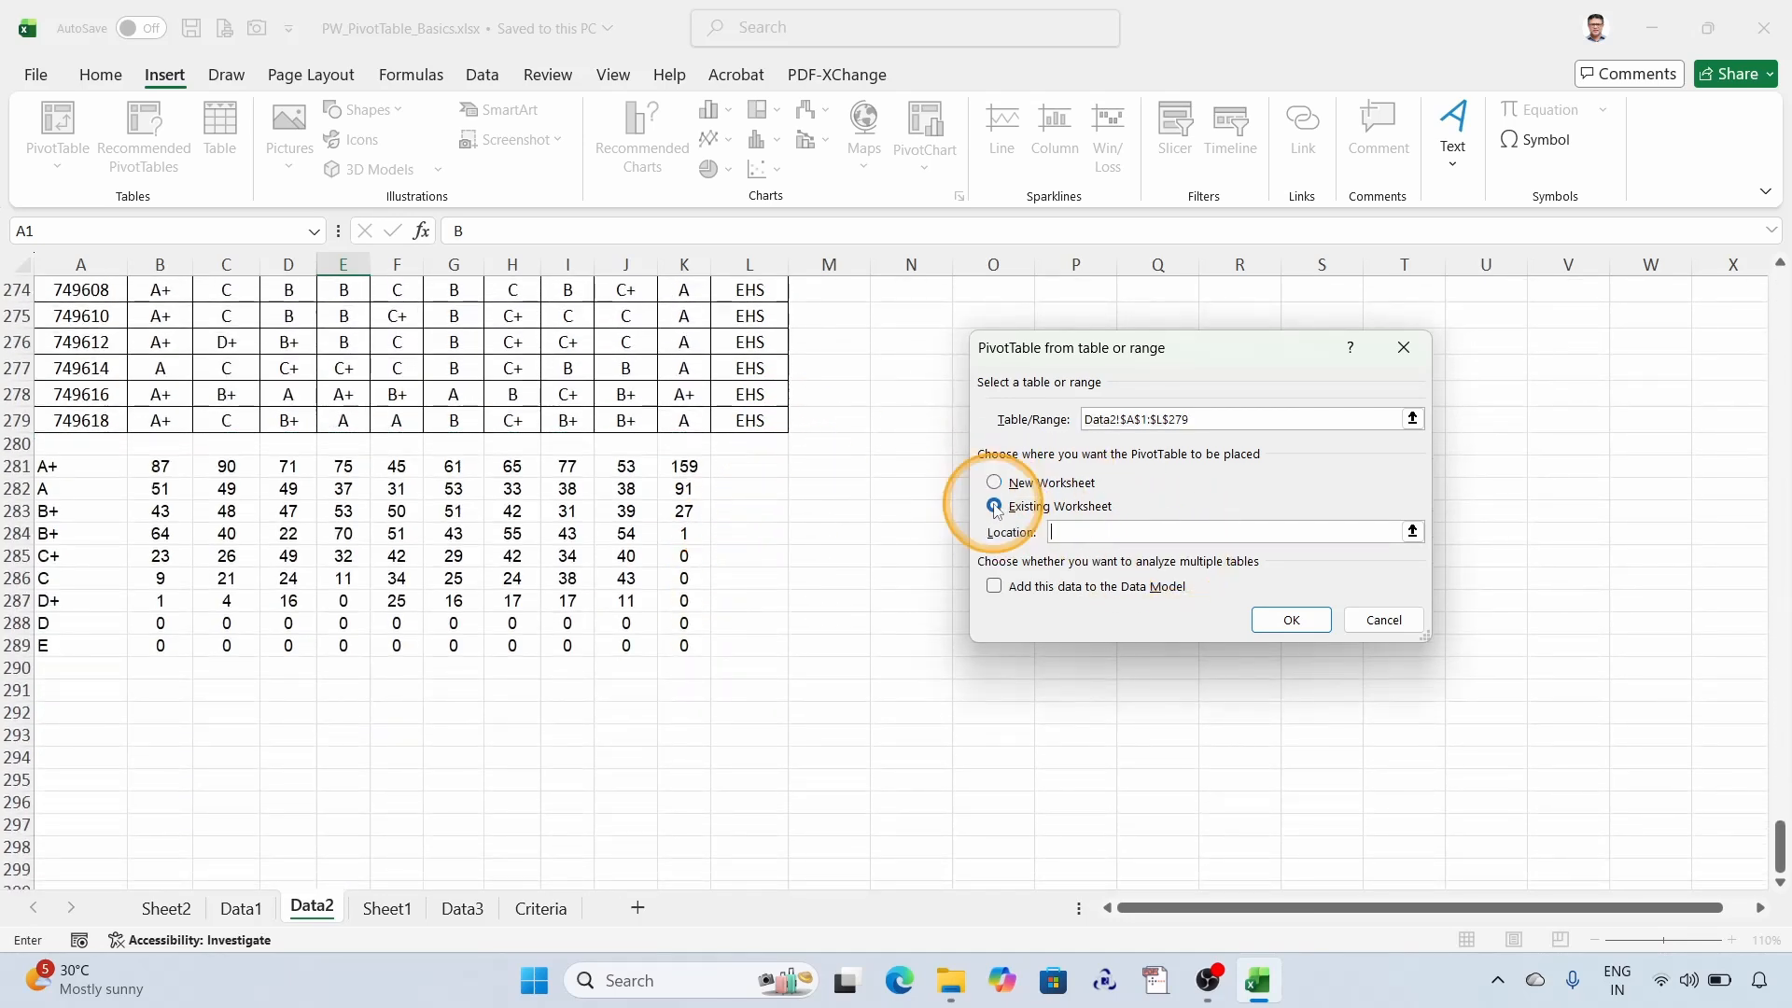
{"action": "left_click", "coordinate": [1413, 531]}
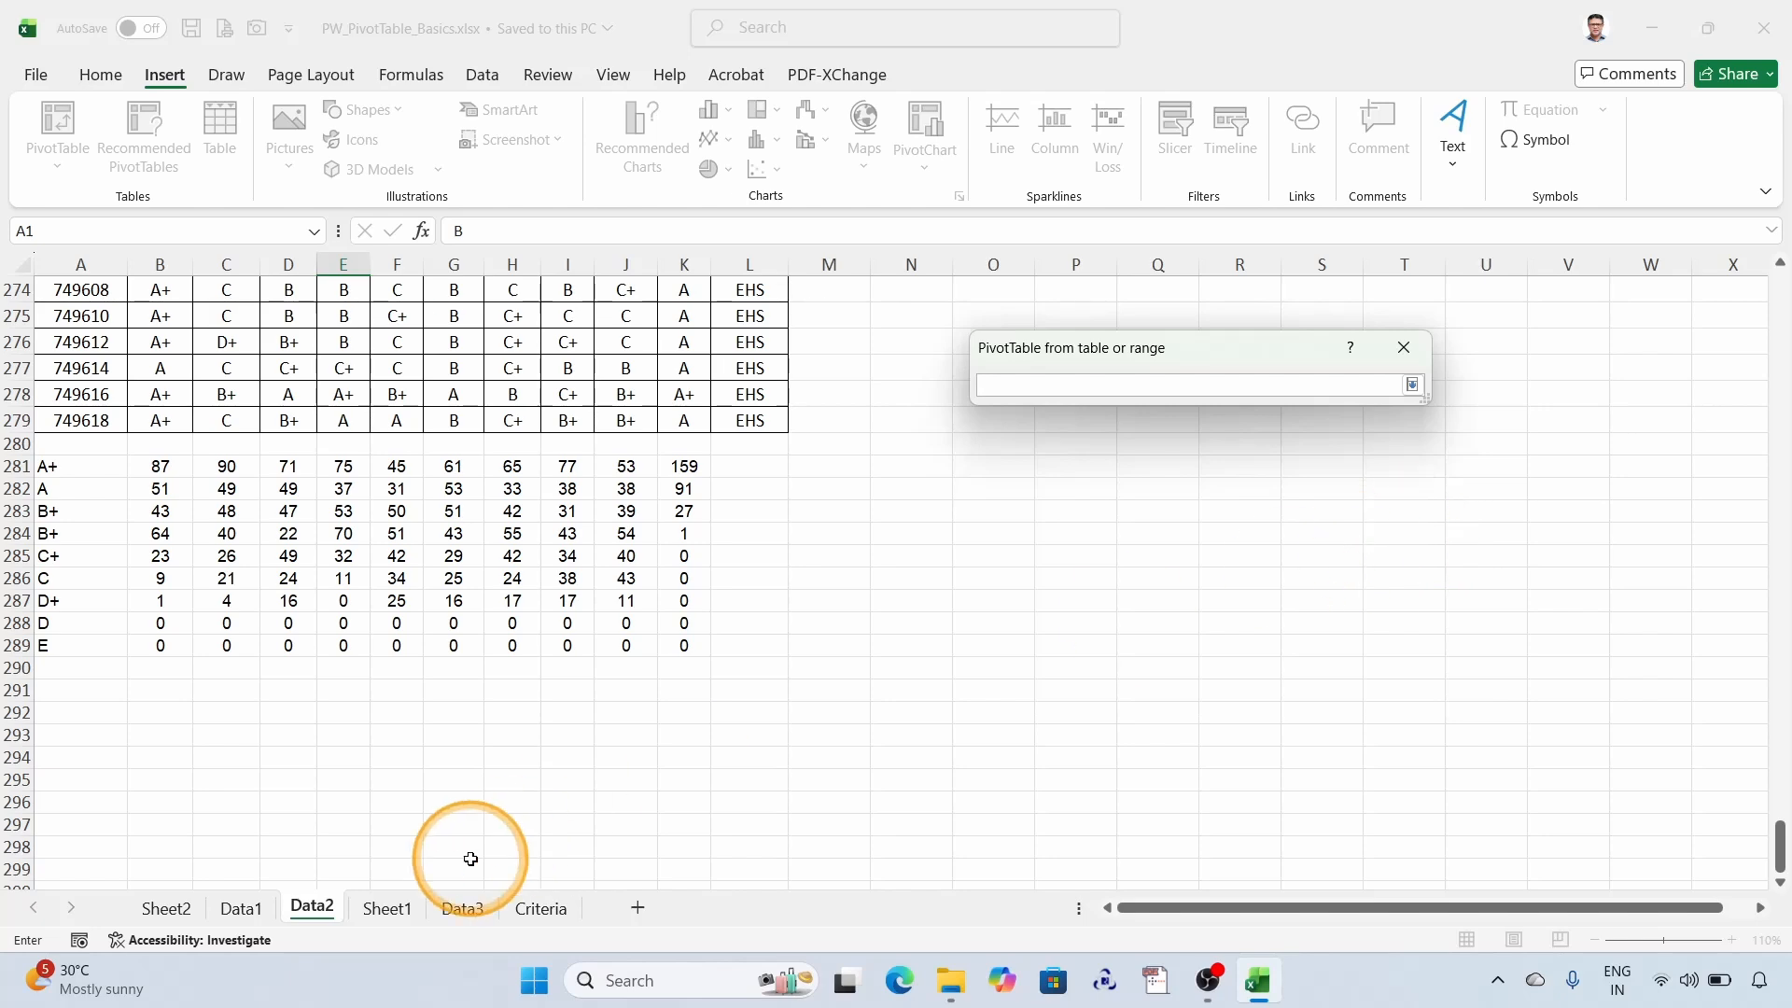
{"action": "left_click", "coordinate": [388, 909]}
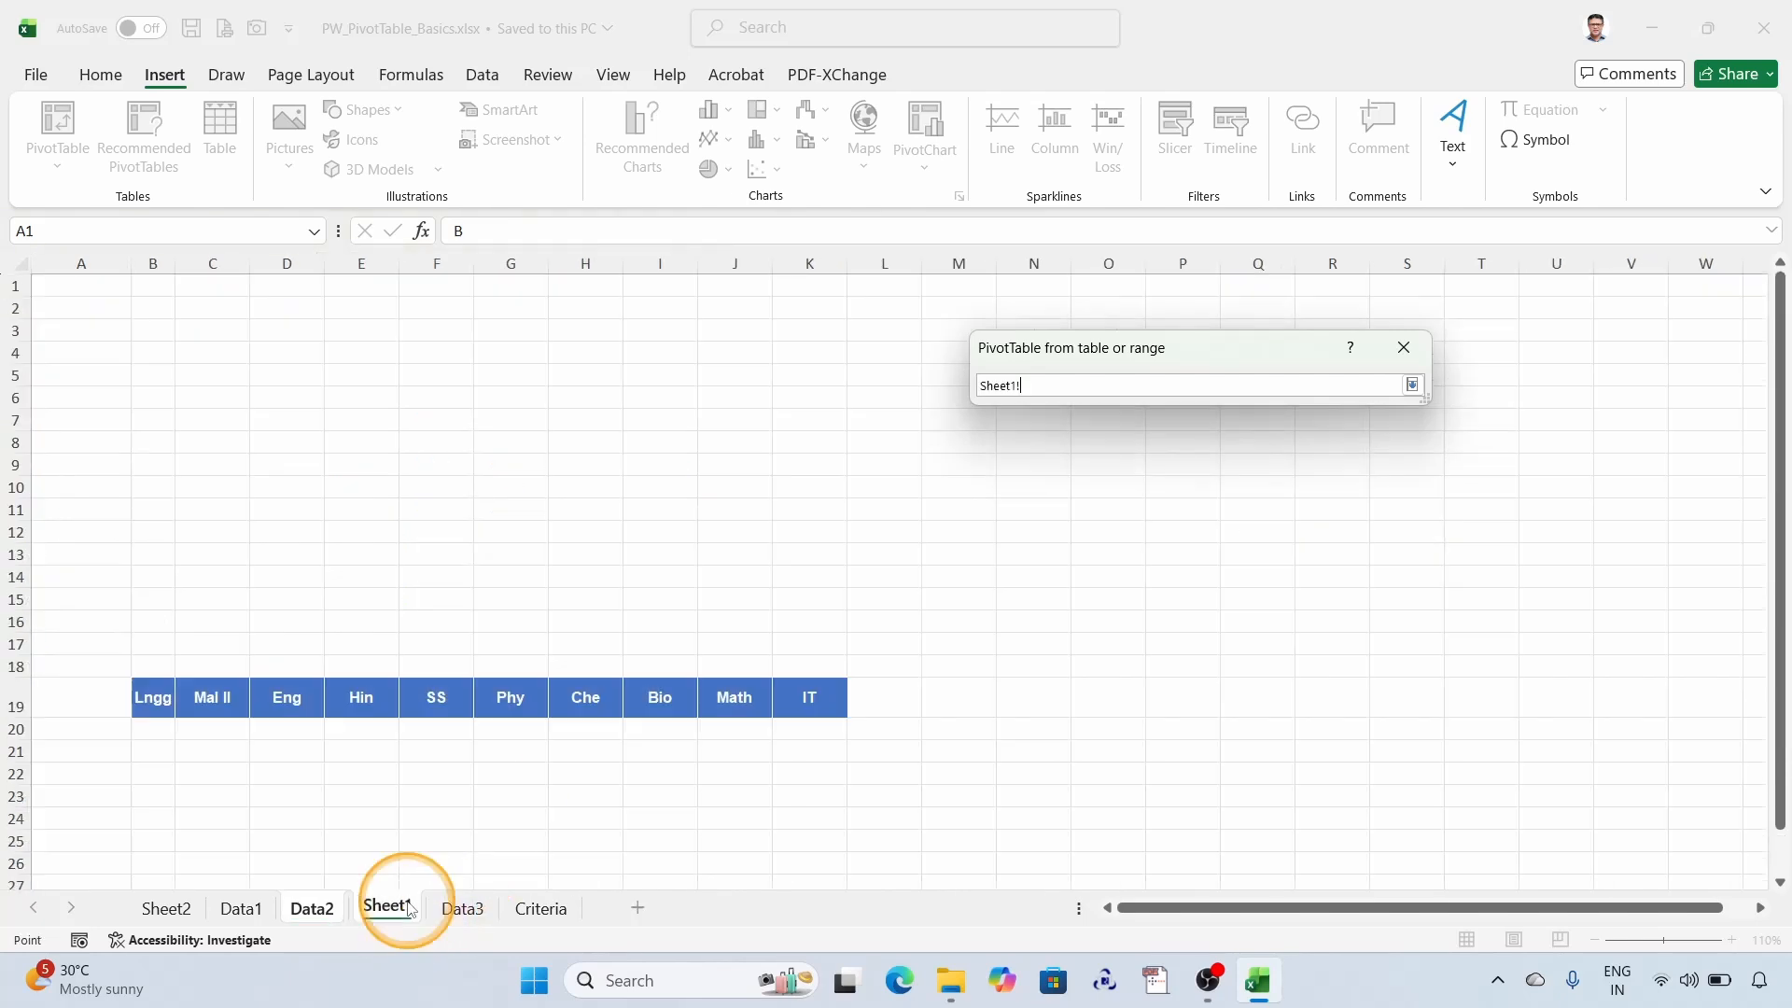
{"action": "left_click", "coordinate": [62, 333]}
{"action": "left_click", "coordinate": [1413, 385]}
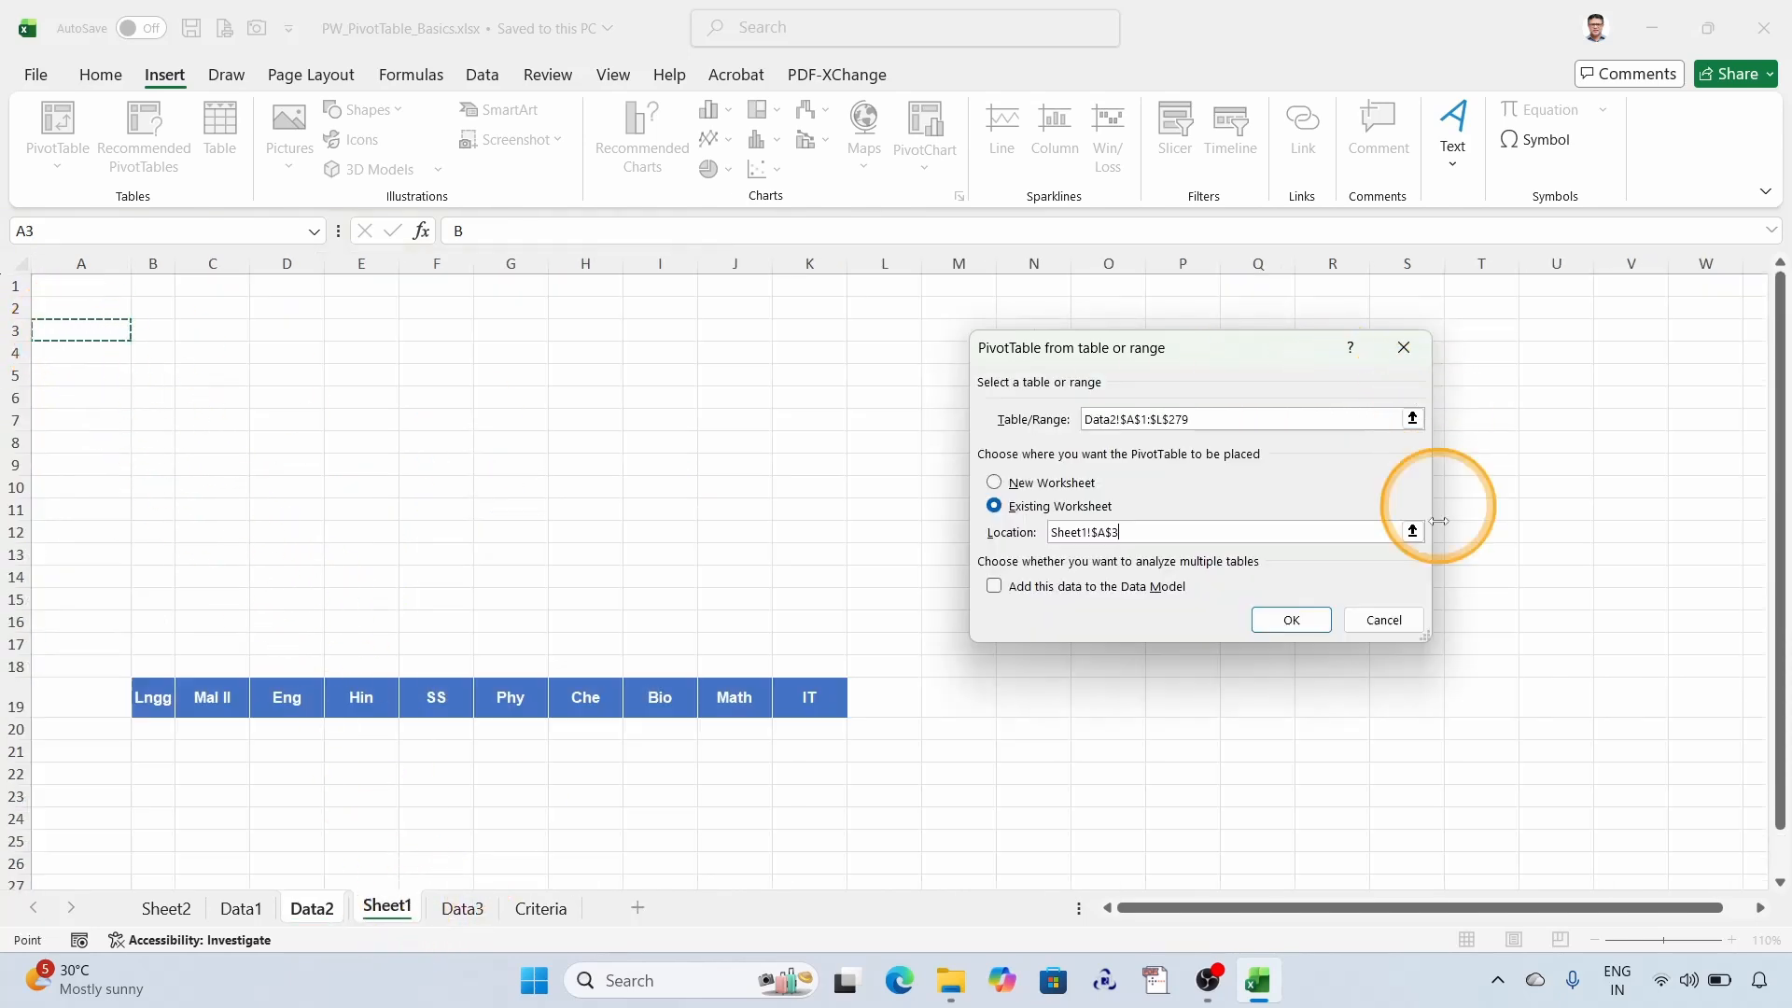
{"action": "left_click", "coordinate": [1292, 620]}
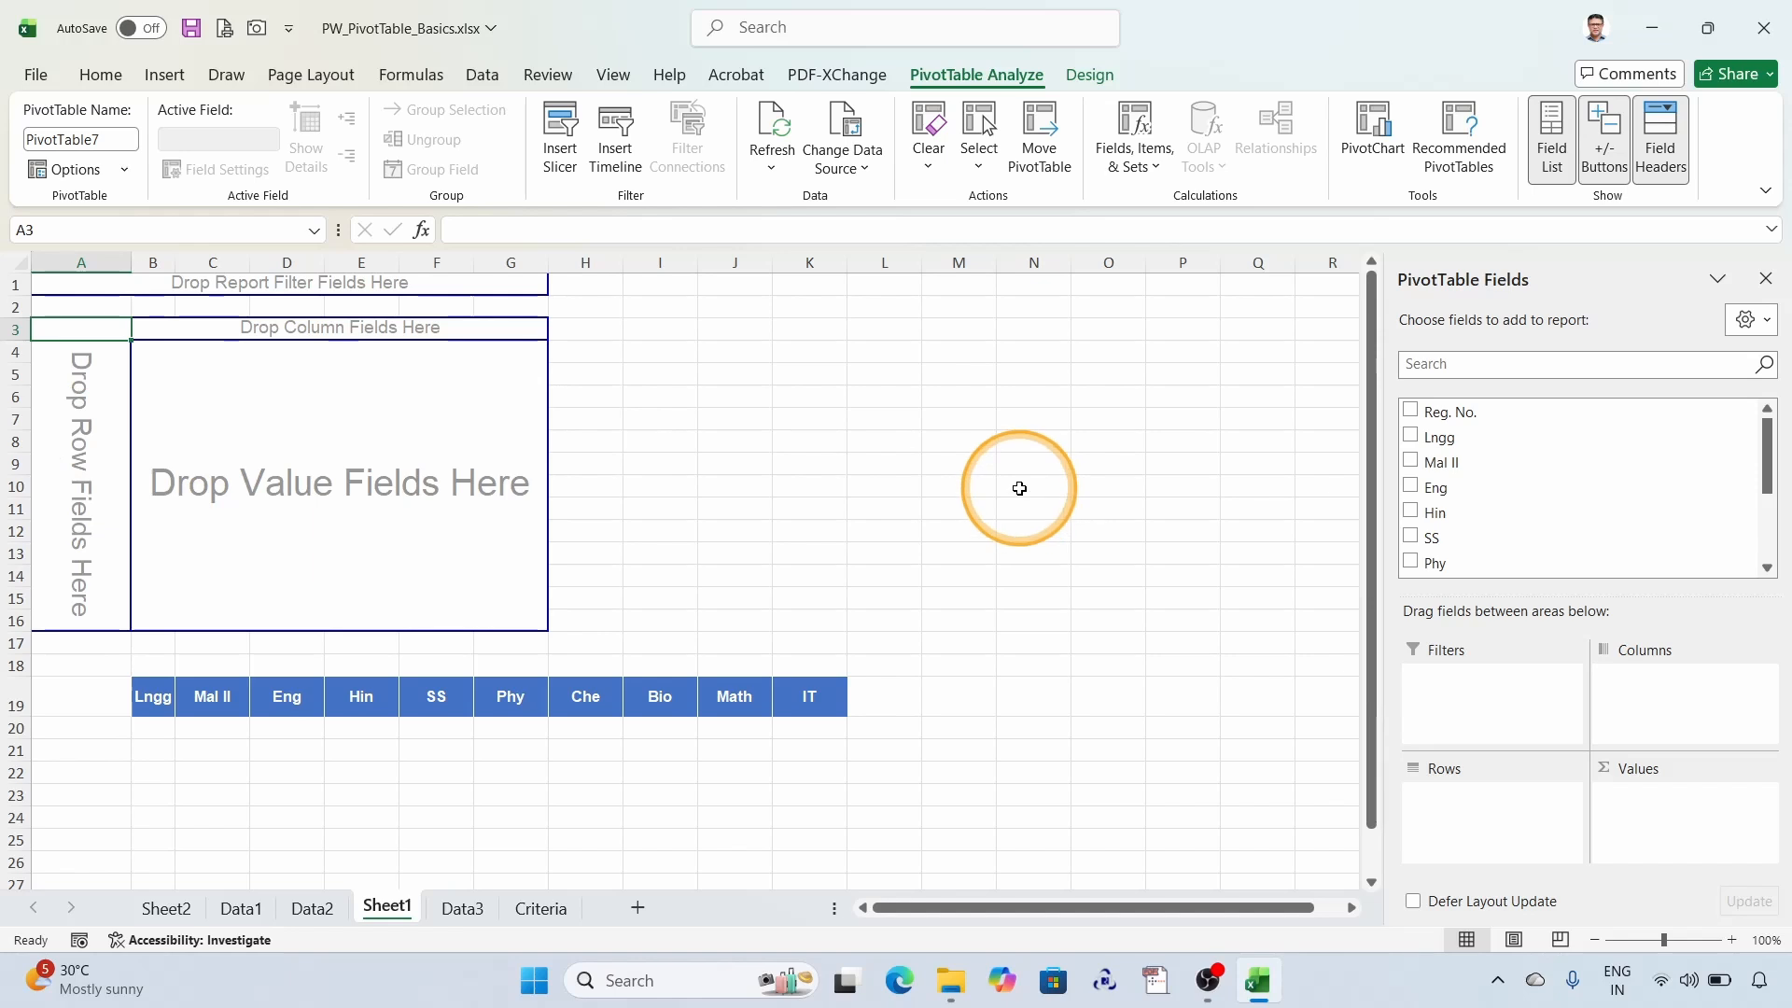
- Lay out the Sheet1 PivotTable with Lngg in rows and count of Lngg as values, and compare it with the Data2 grade counts
{"action": "left_click_drag", "start_coordinate": [1438, 437], "coordinate": [64, 401]}
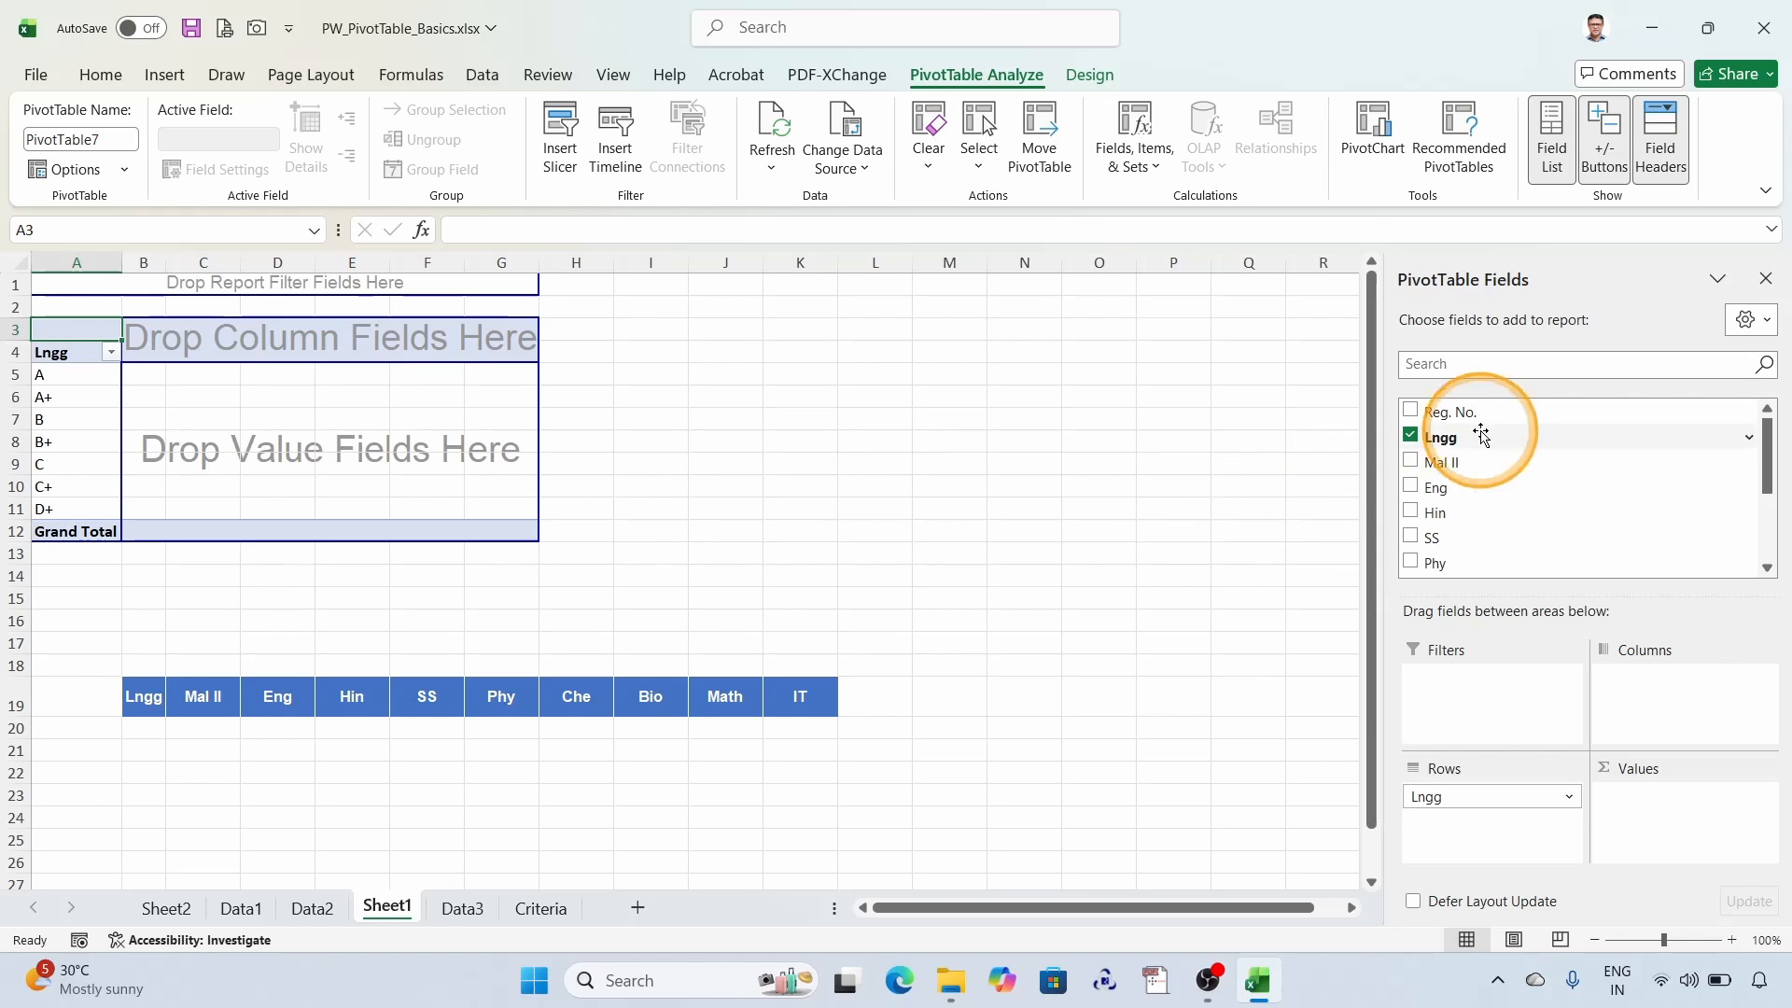
{"action": "left_click_drag", "start_coordinate": [1465, 439], "coordinate": [259, 403]}
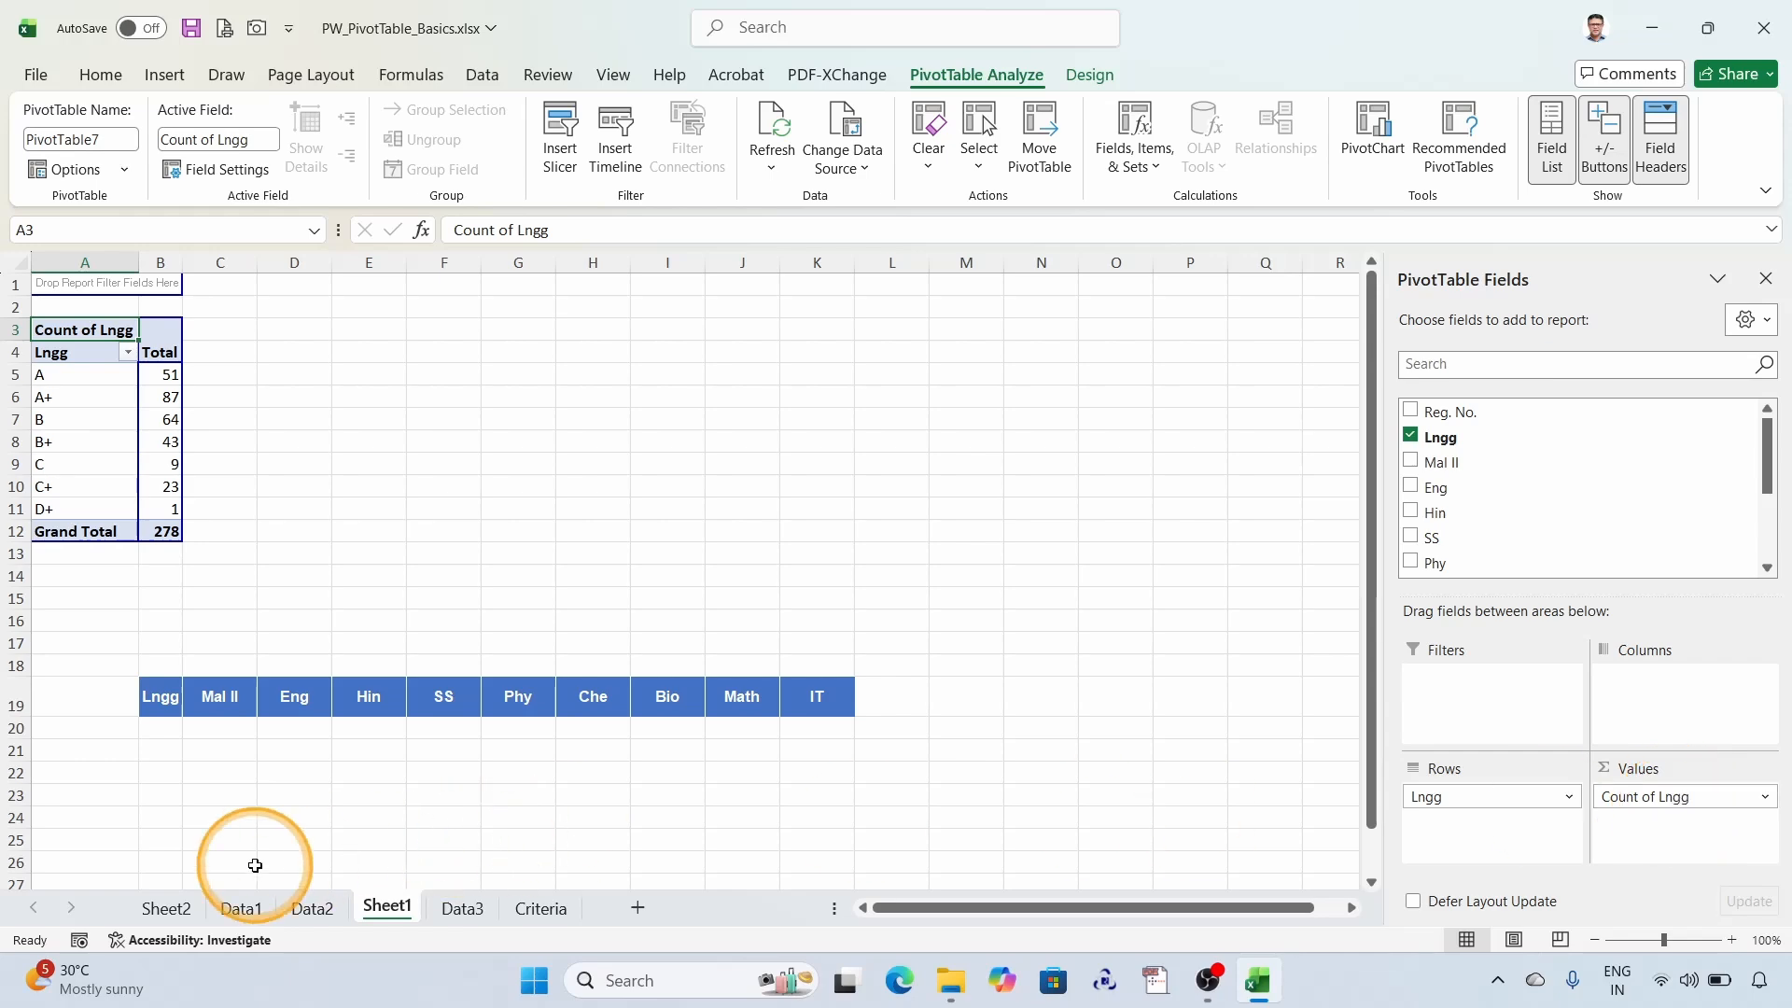
{"action": "left_click", "coordinate": [313, 909]}
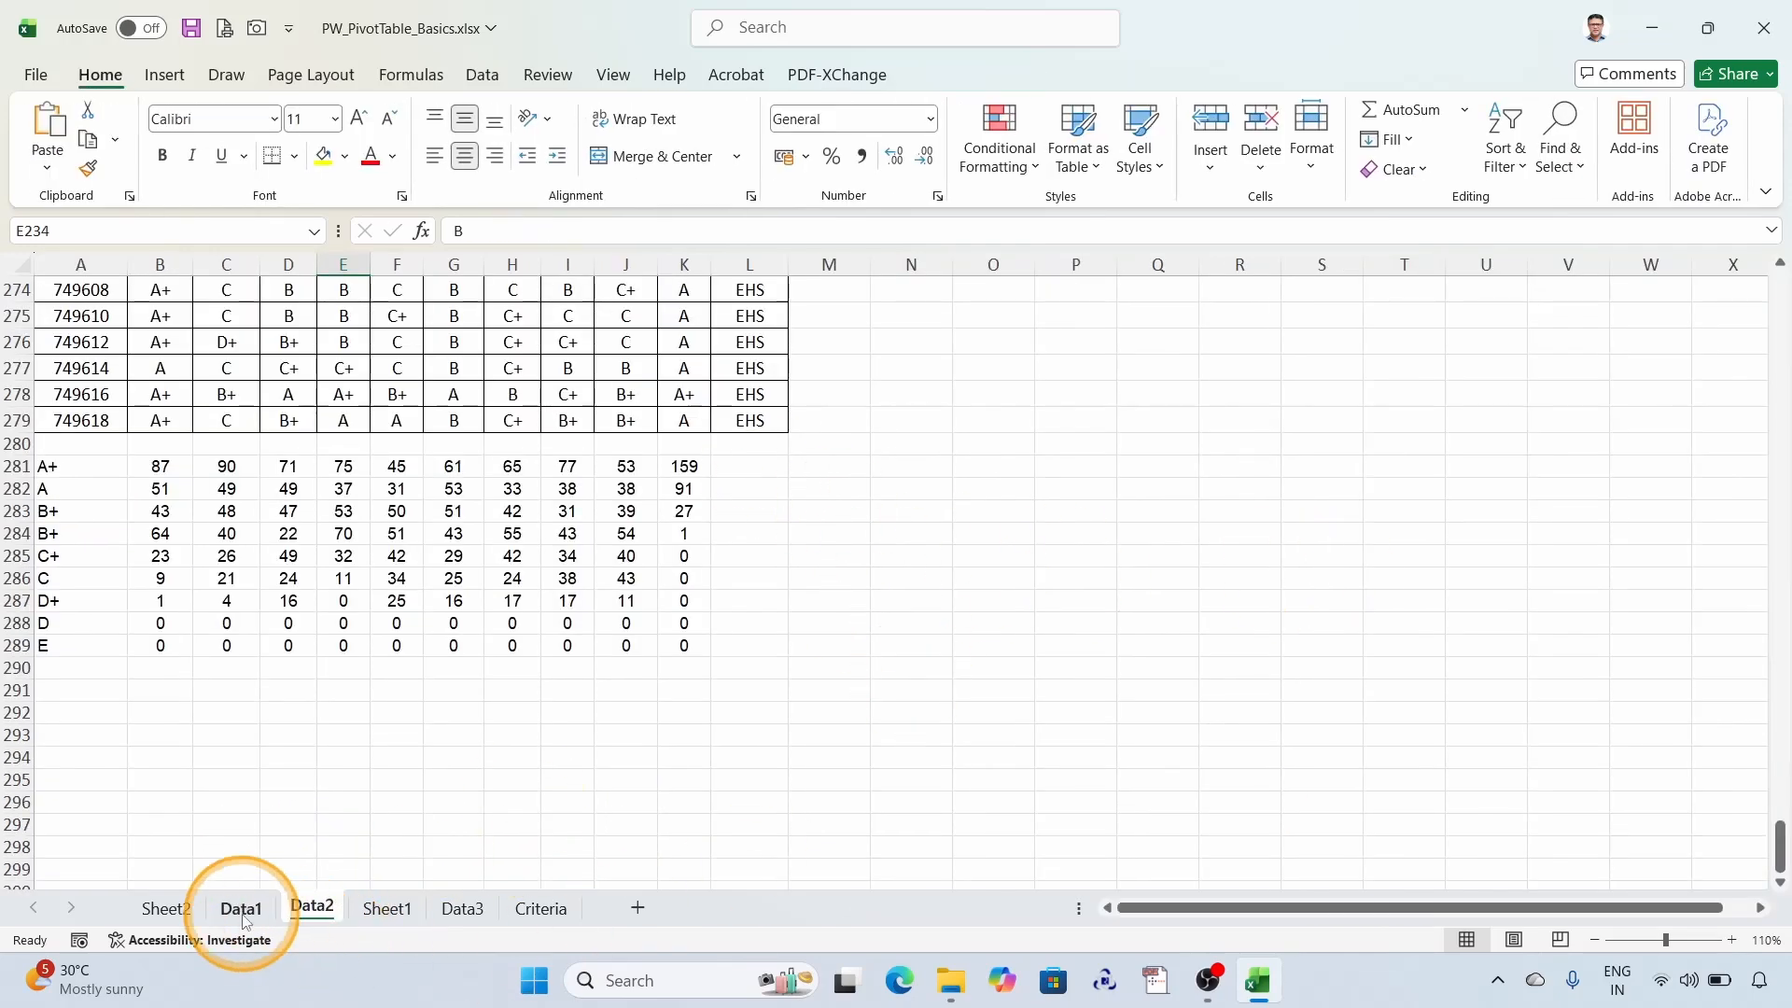
{"action": "left_click", "coordinate": [166, 910]}
{"action": "left_click", "coordinate": [1270, 398]}
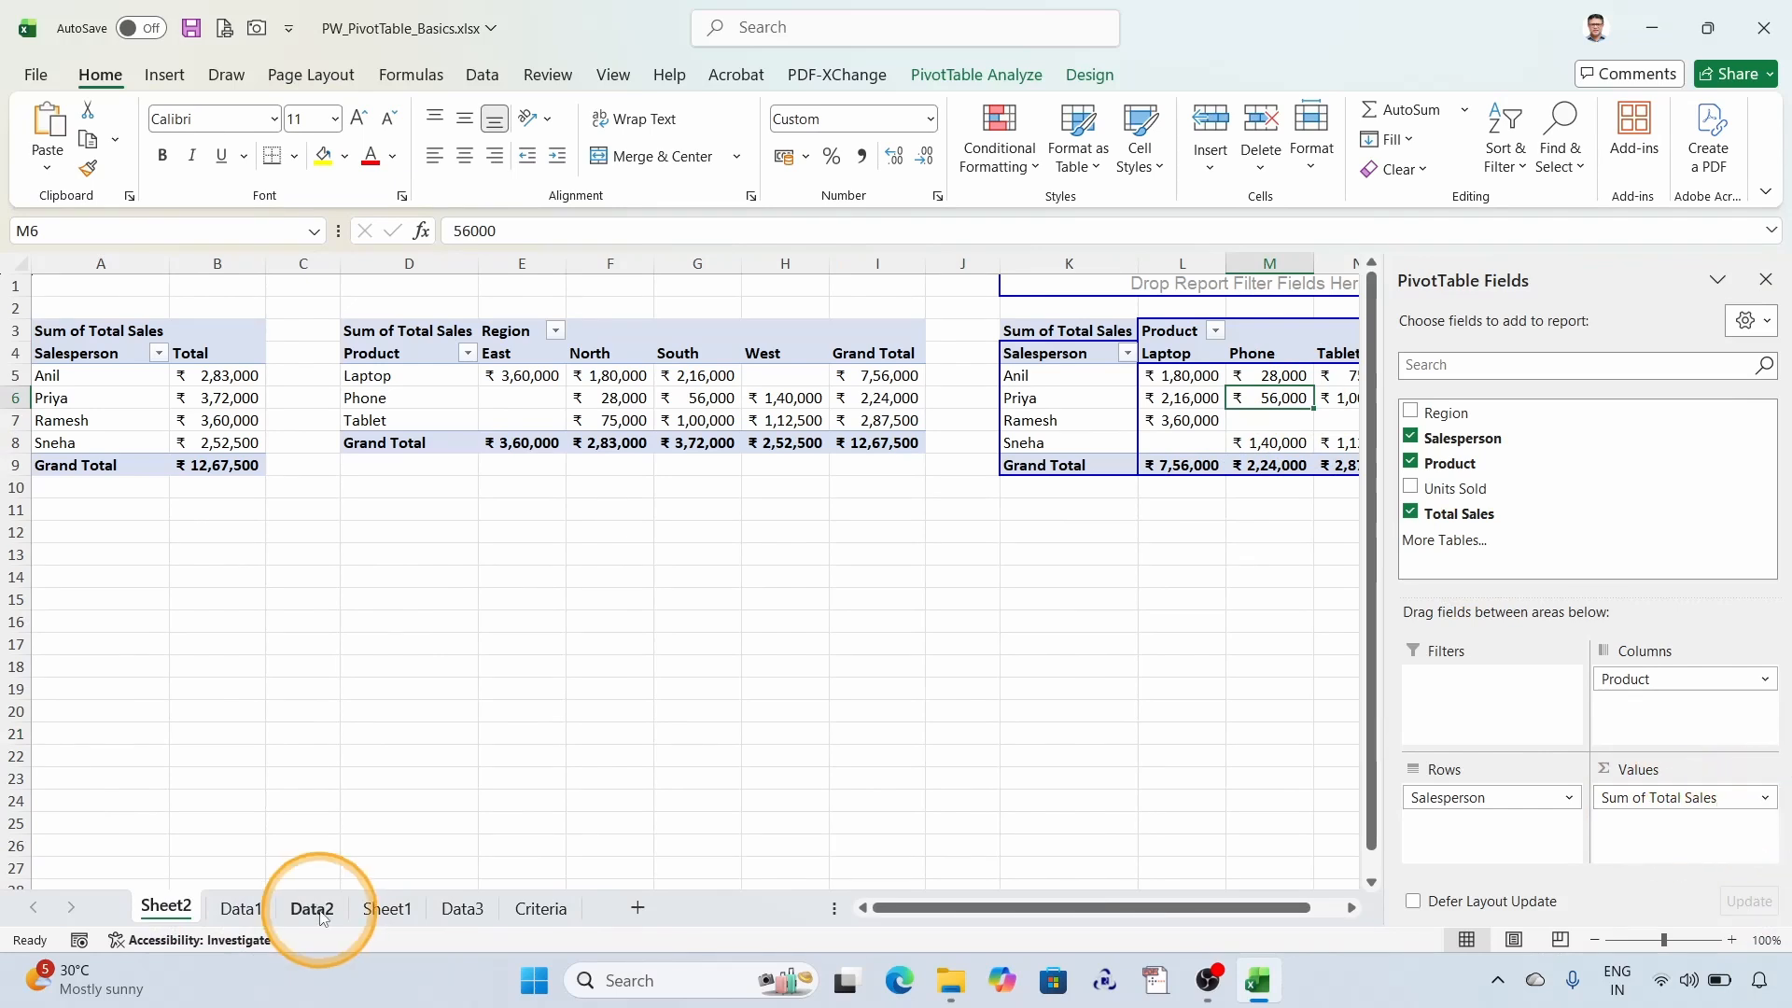
- Copy the Lngg grades and their counts from the Sheet1 PivotTable into the summary table starting at cell A20
{"action": "left_click", "coordinate": [383, 908]}
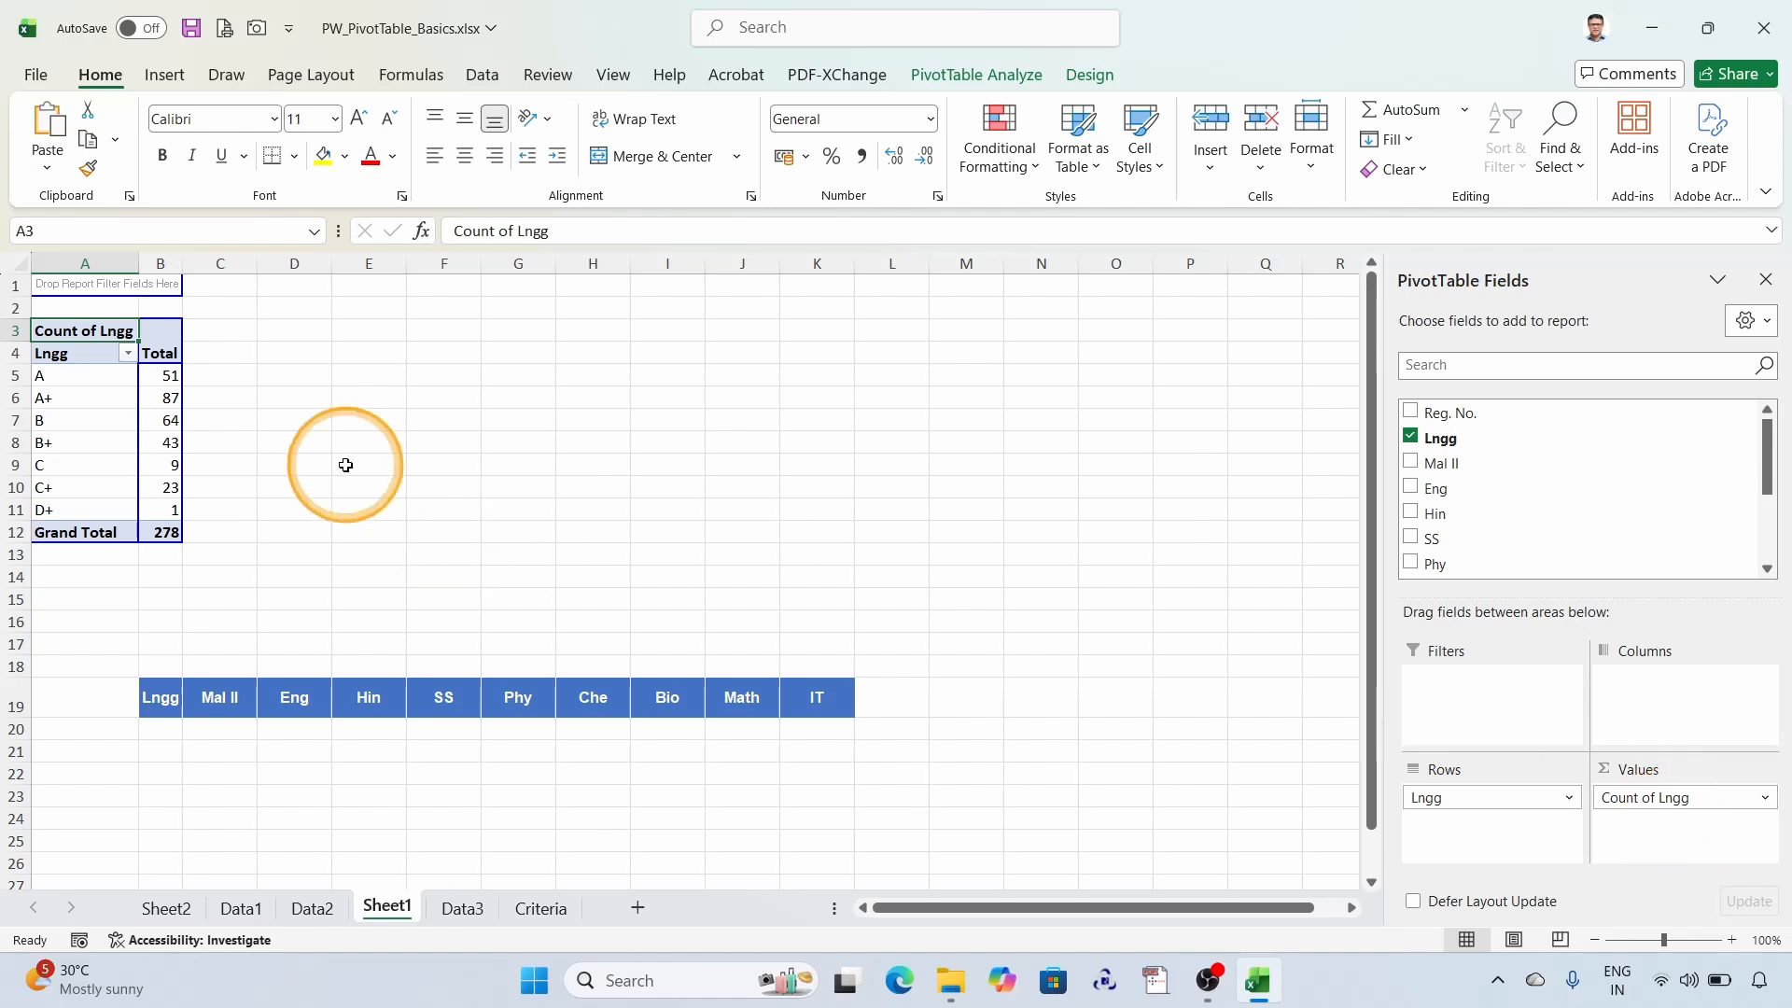
{"action": "left_click_drag", "start_coordinate": [89, 377], "coordinate": [170, 504]}
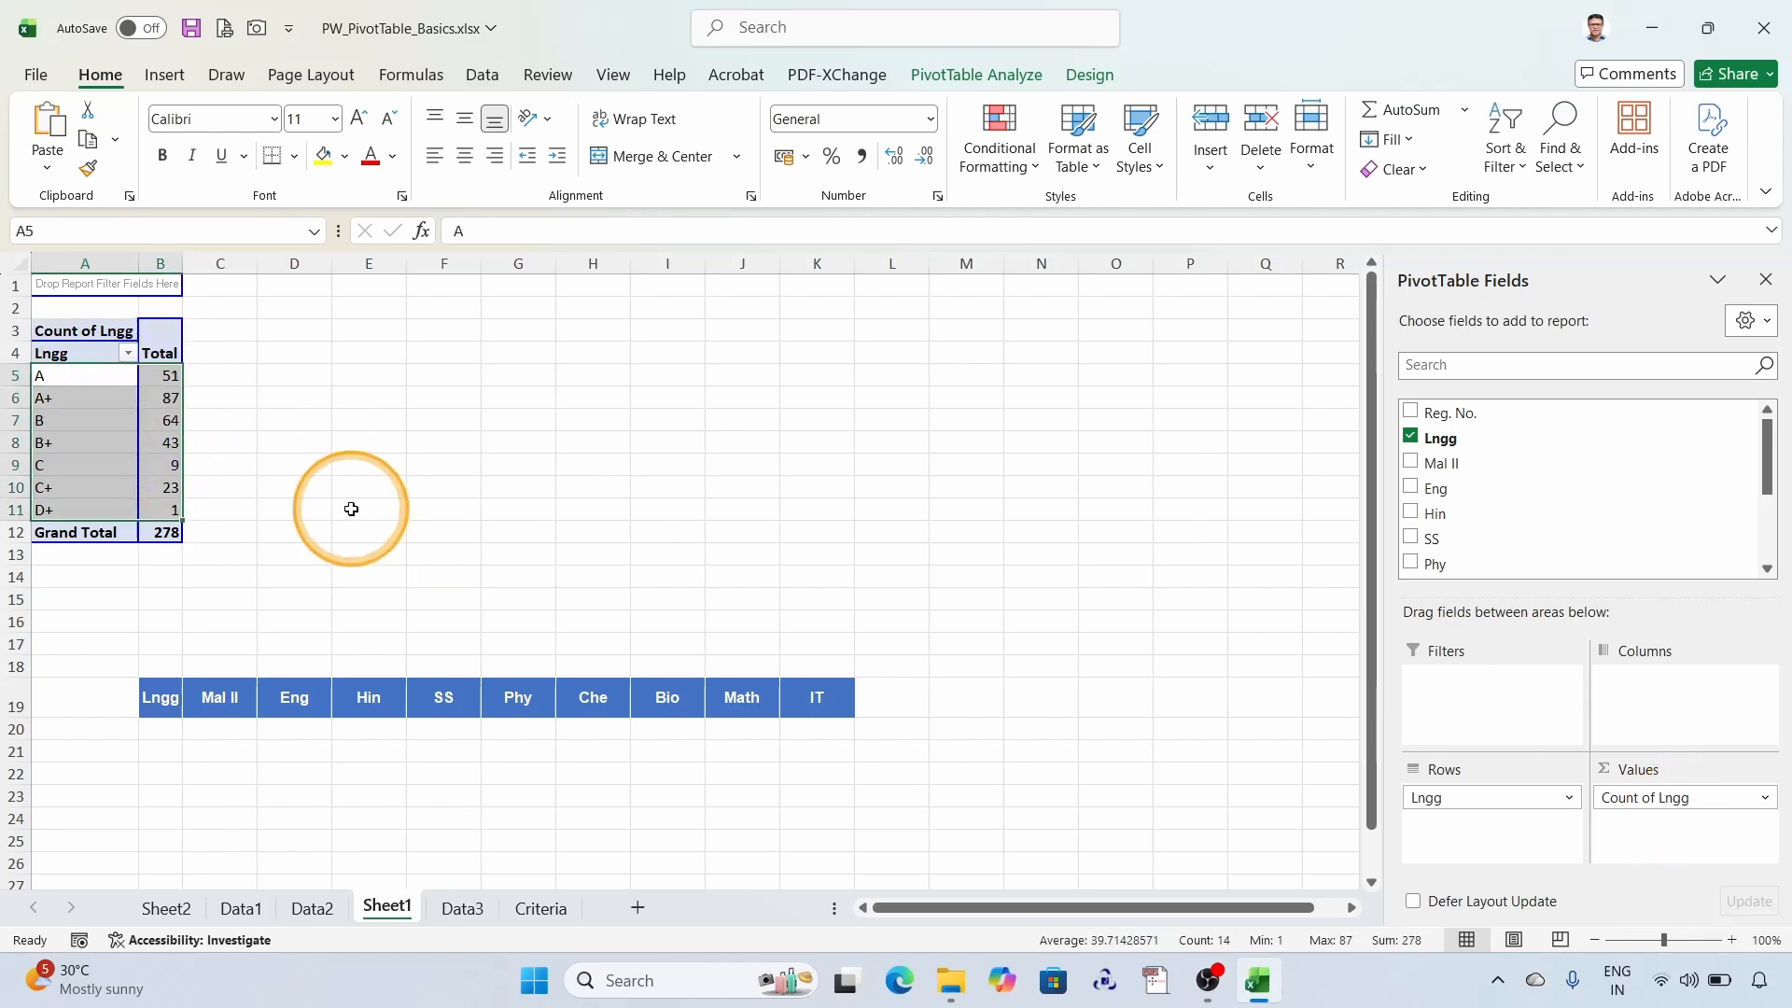
{"action": "left_click", "coordinate": [88, 731]}
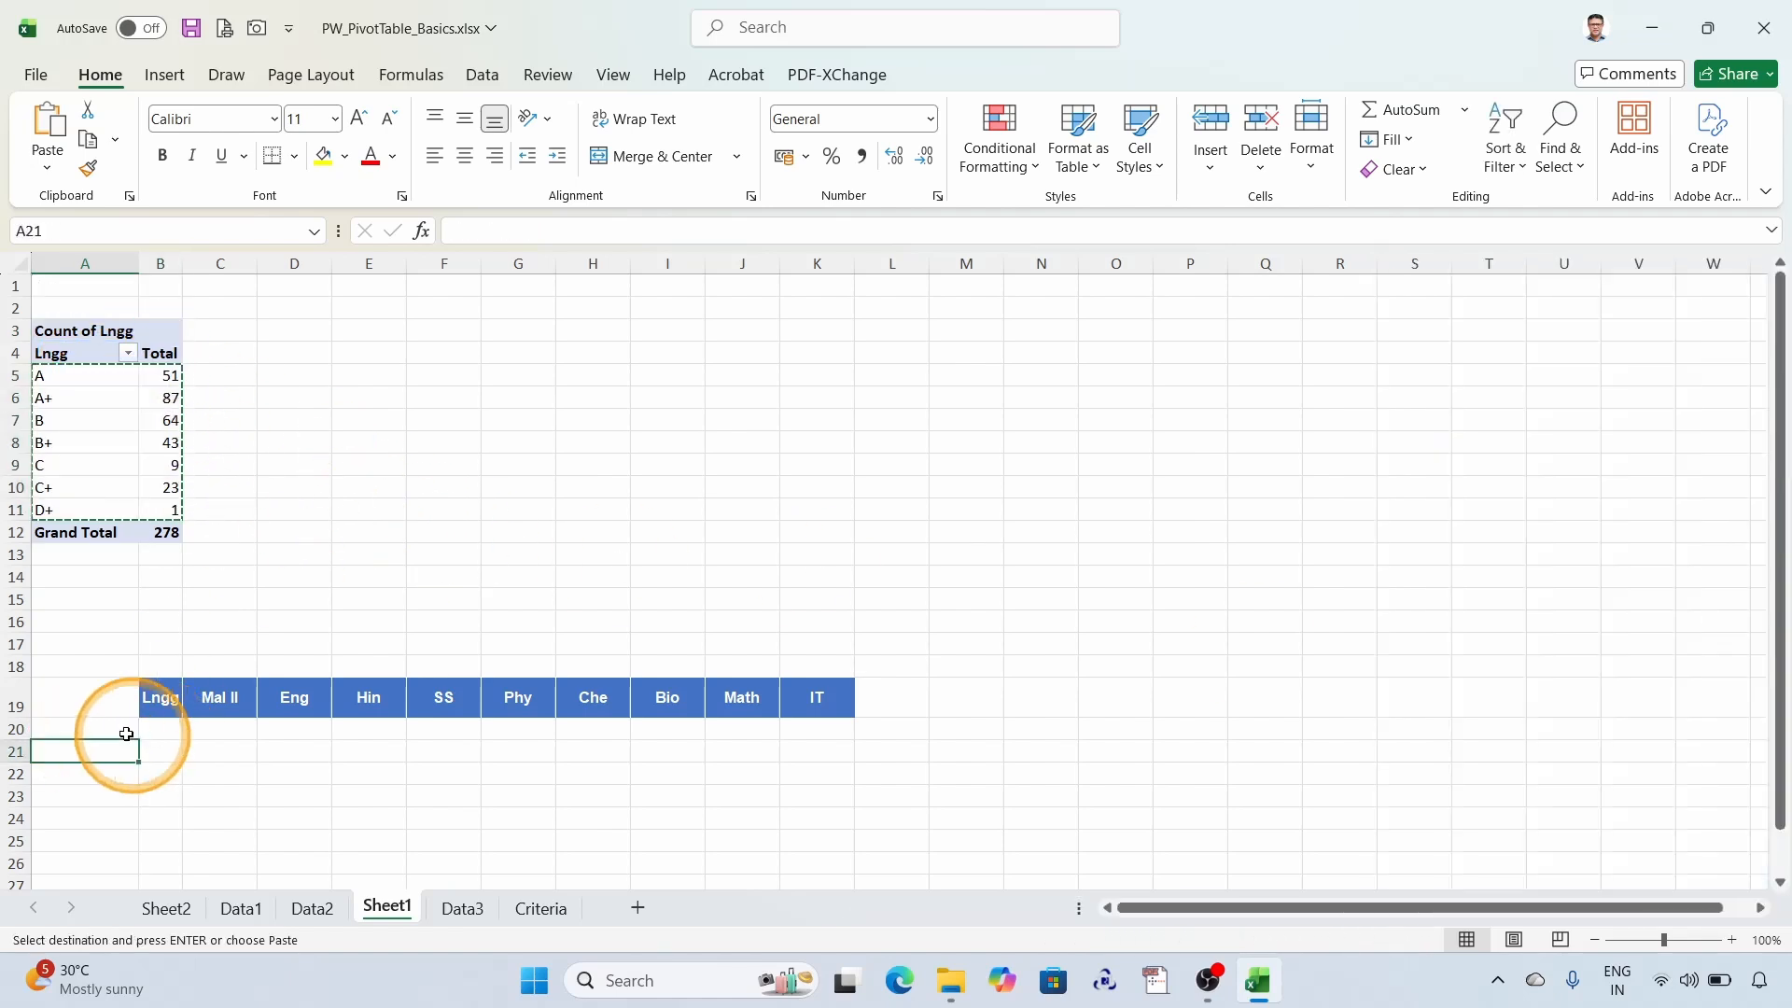
{"action": "key", "text": "ctrl+v"}
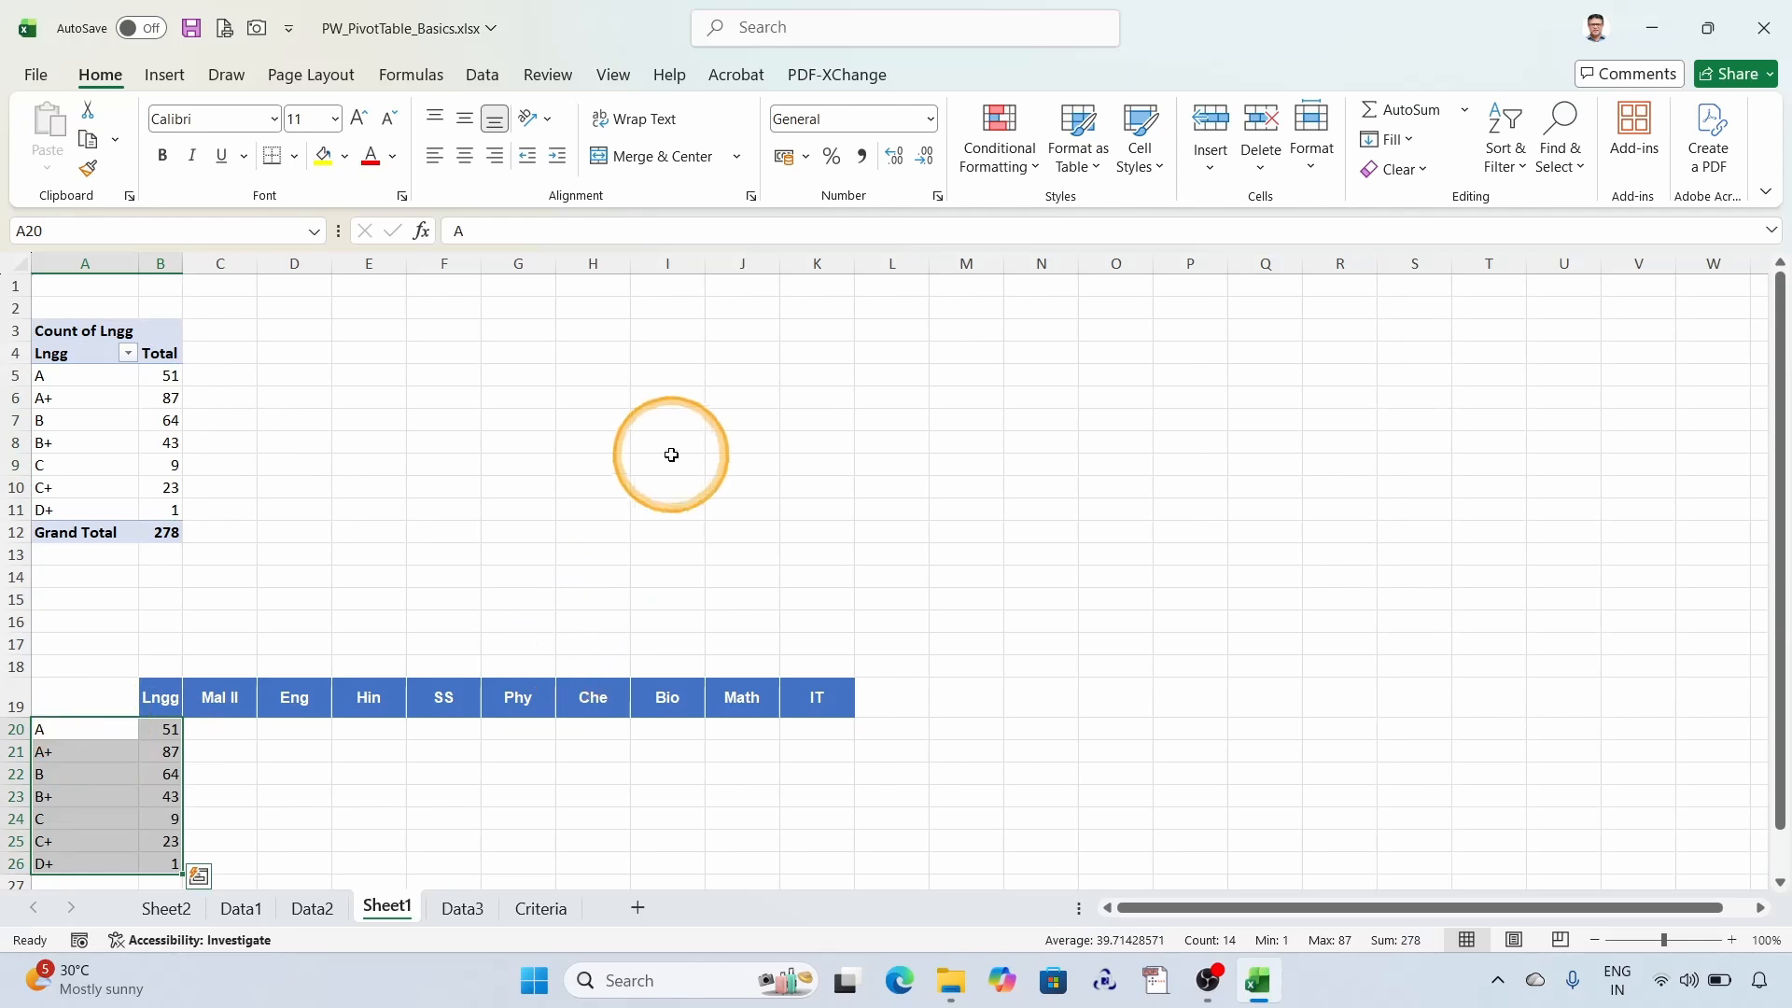
- Replace Lngg in the Sheet1 PivotTable with Mal II in rows and count of Mal II as values
{"action": "left_click", "coordinate": [42, 444]}
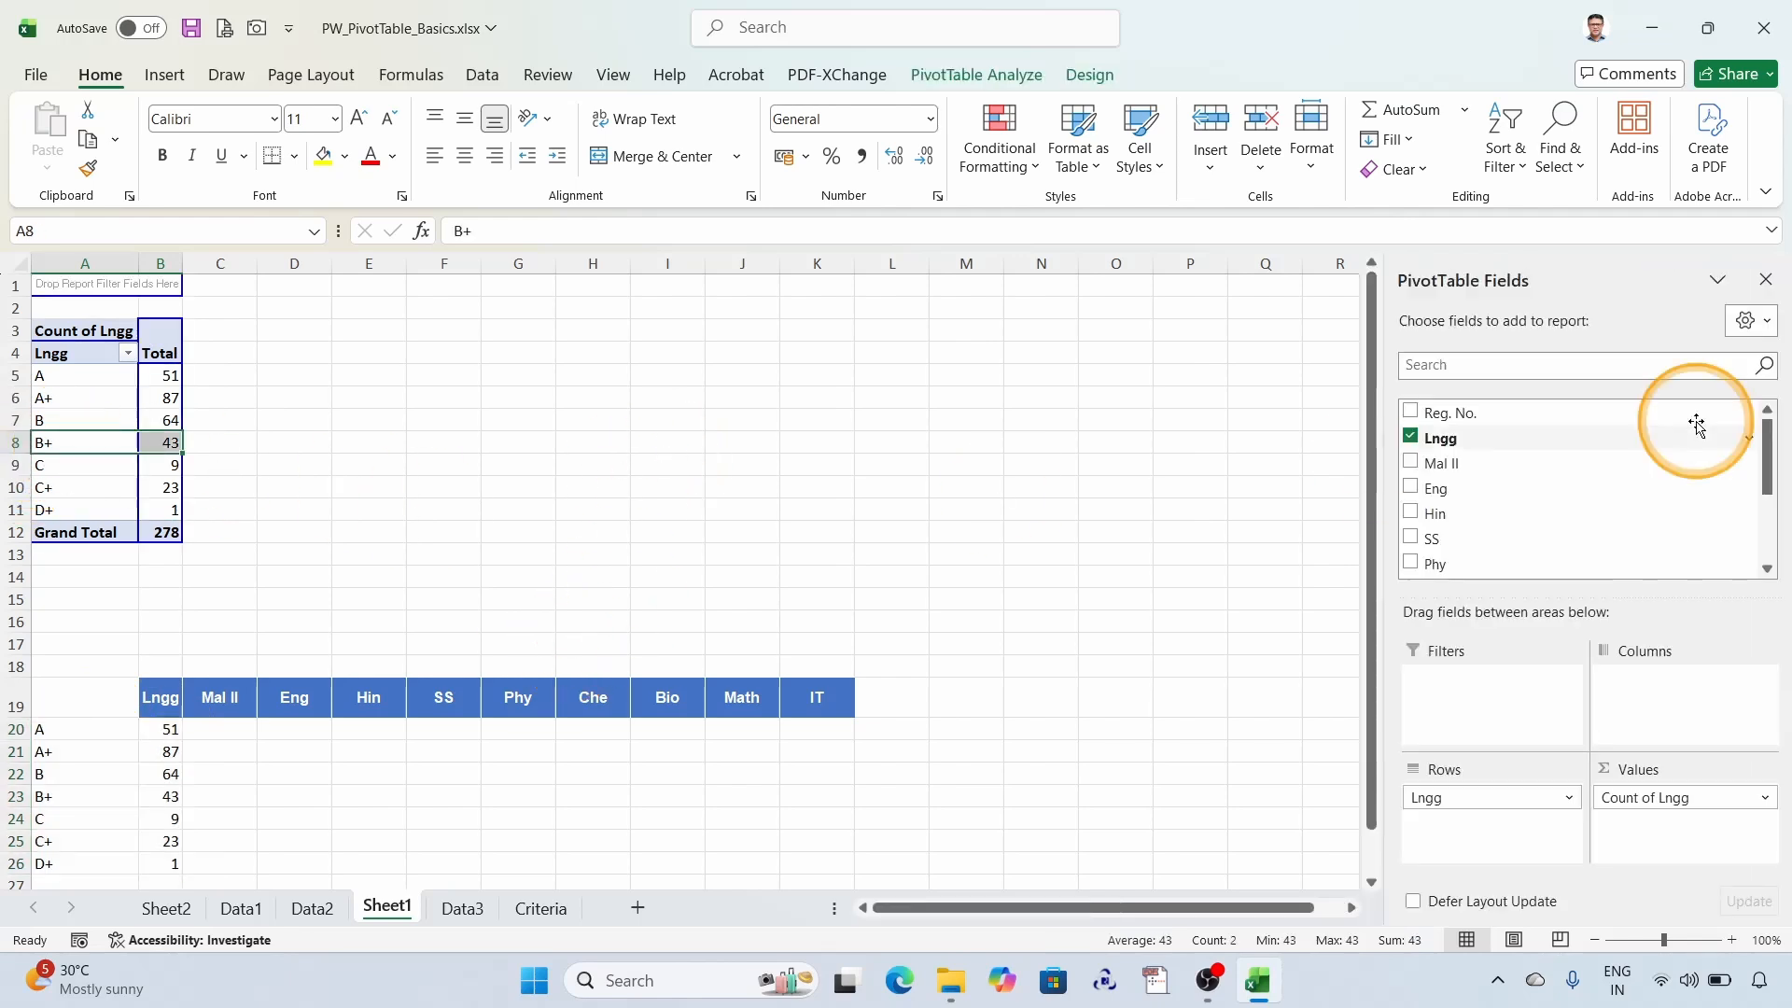
{"action": "left_click", "coordinate": [1410, 437]}
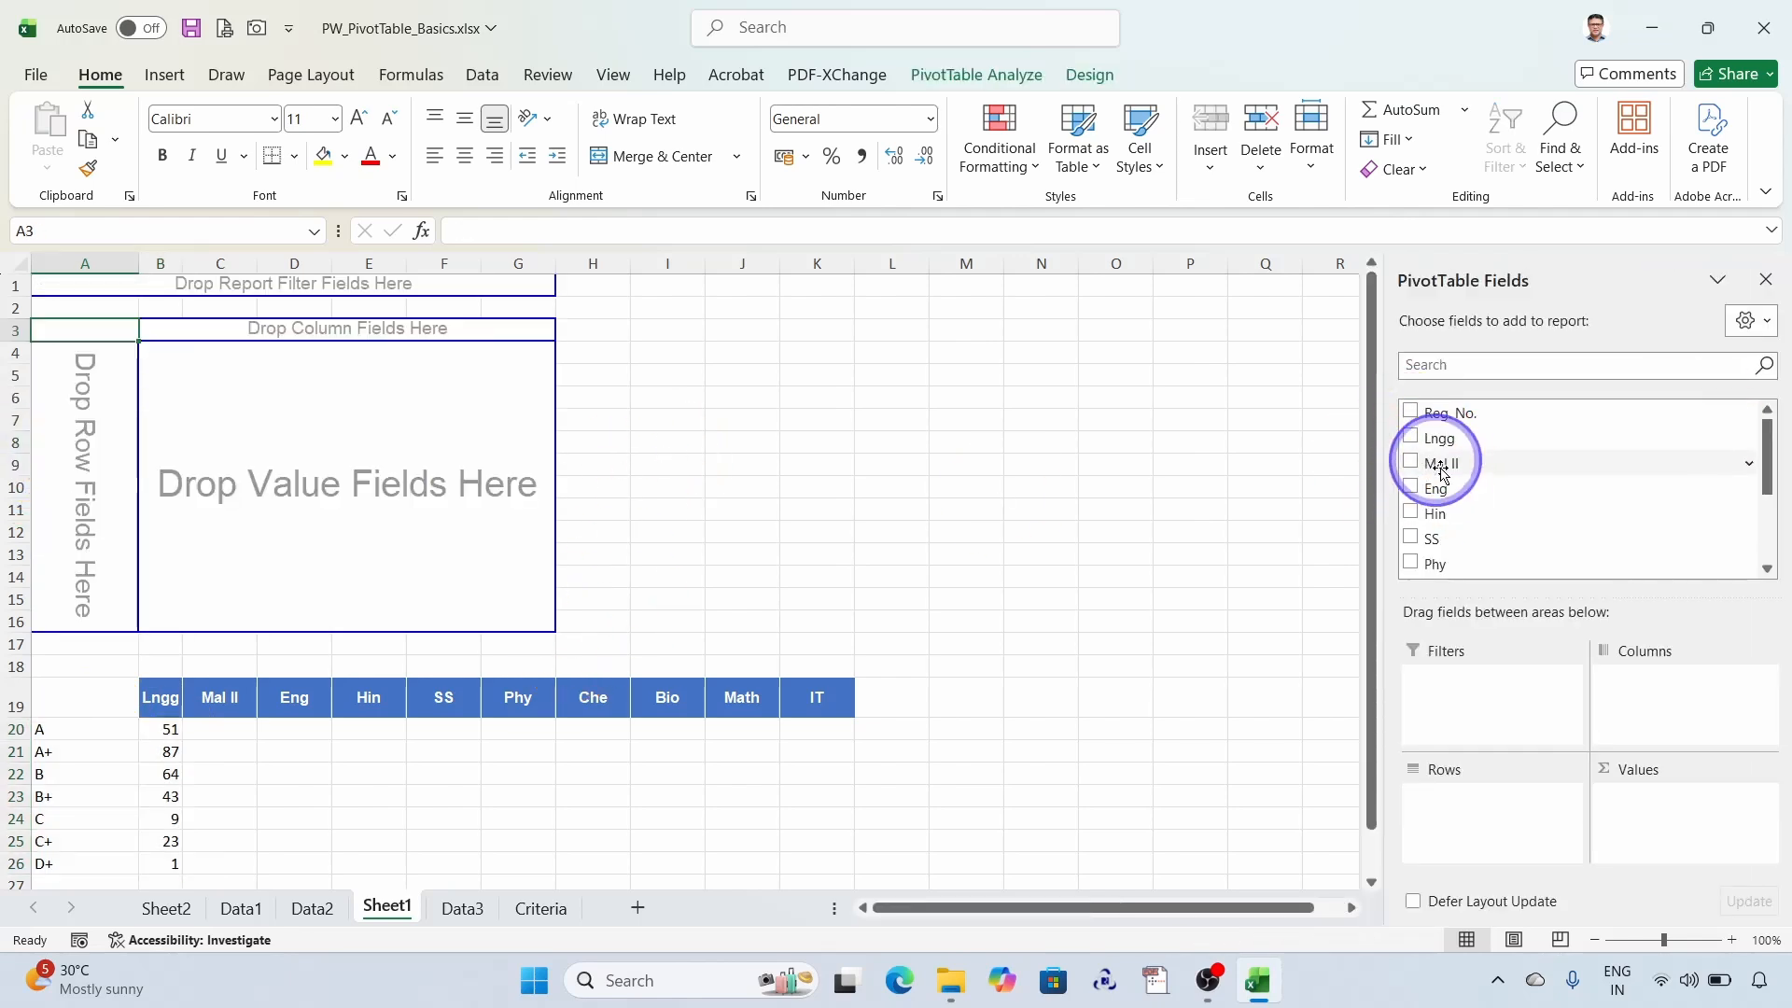
{"action": "left_click_drag", "start_coordinate": [1442, 471], "coordinate": [1477, 835]}
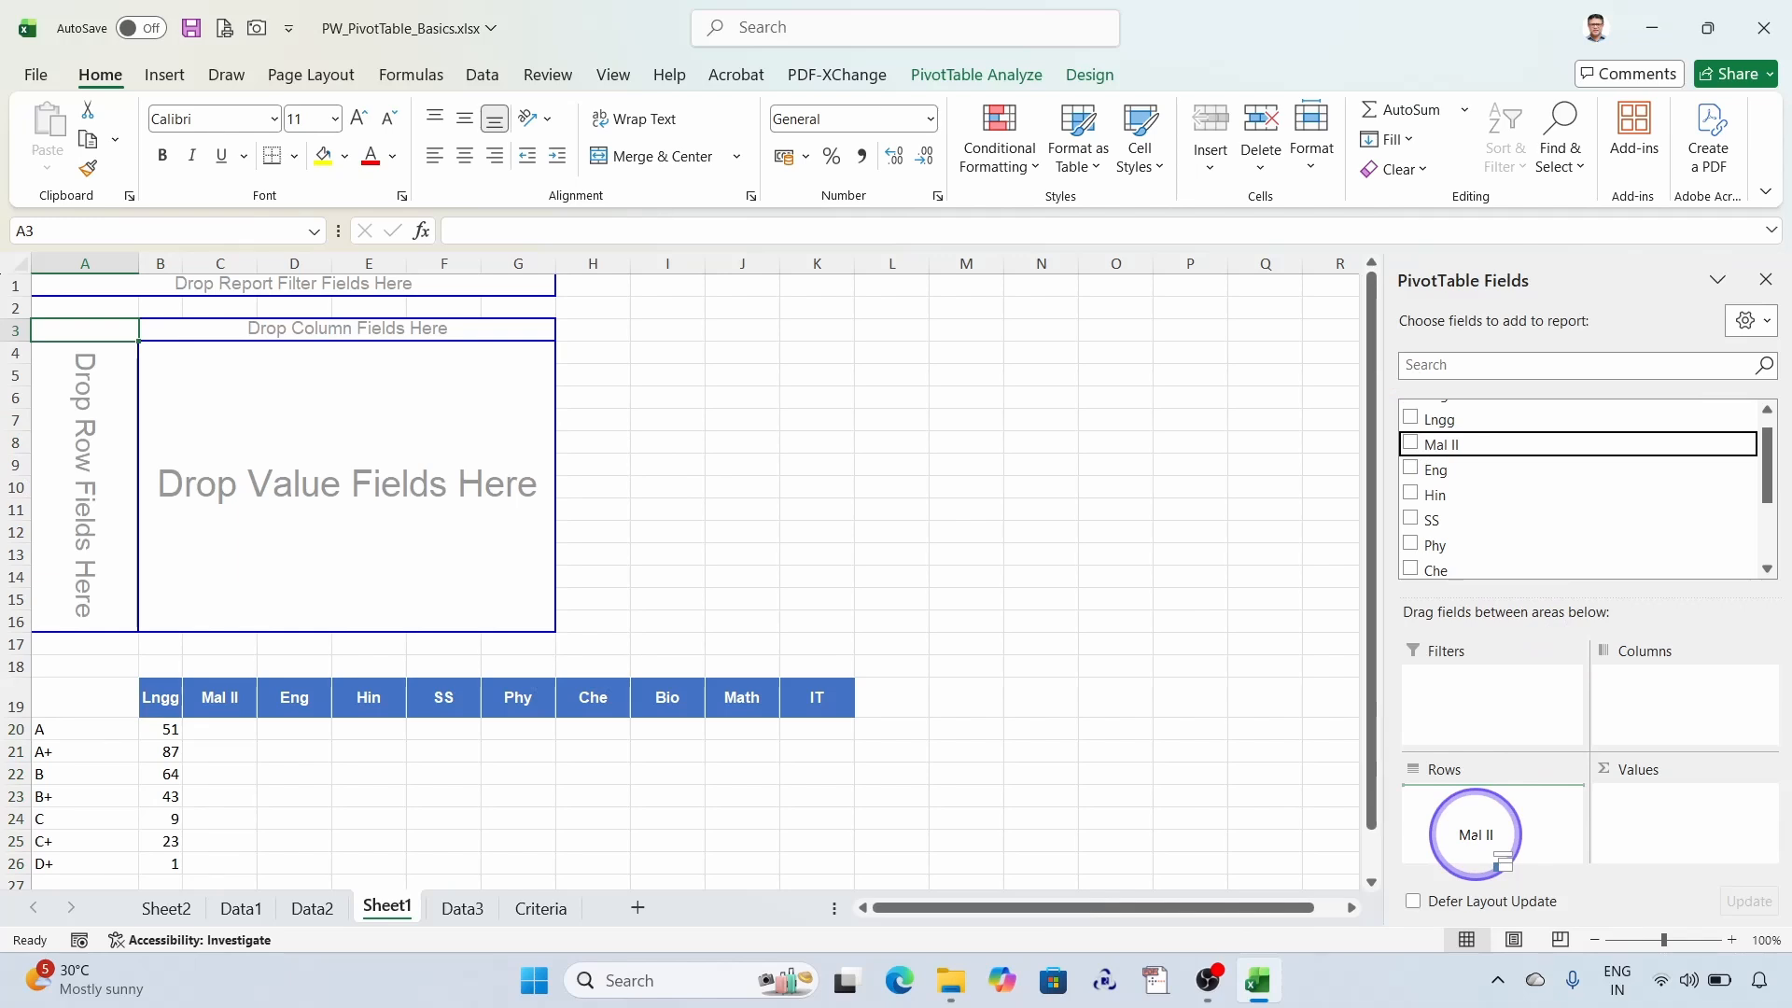
{"action": "left_click_drag", "start_coordinate": [1477, 834], "coordinate": [1480, 831]}
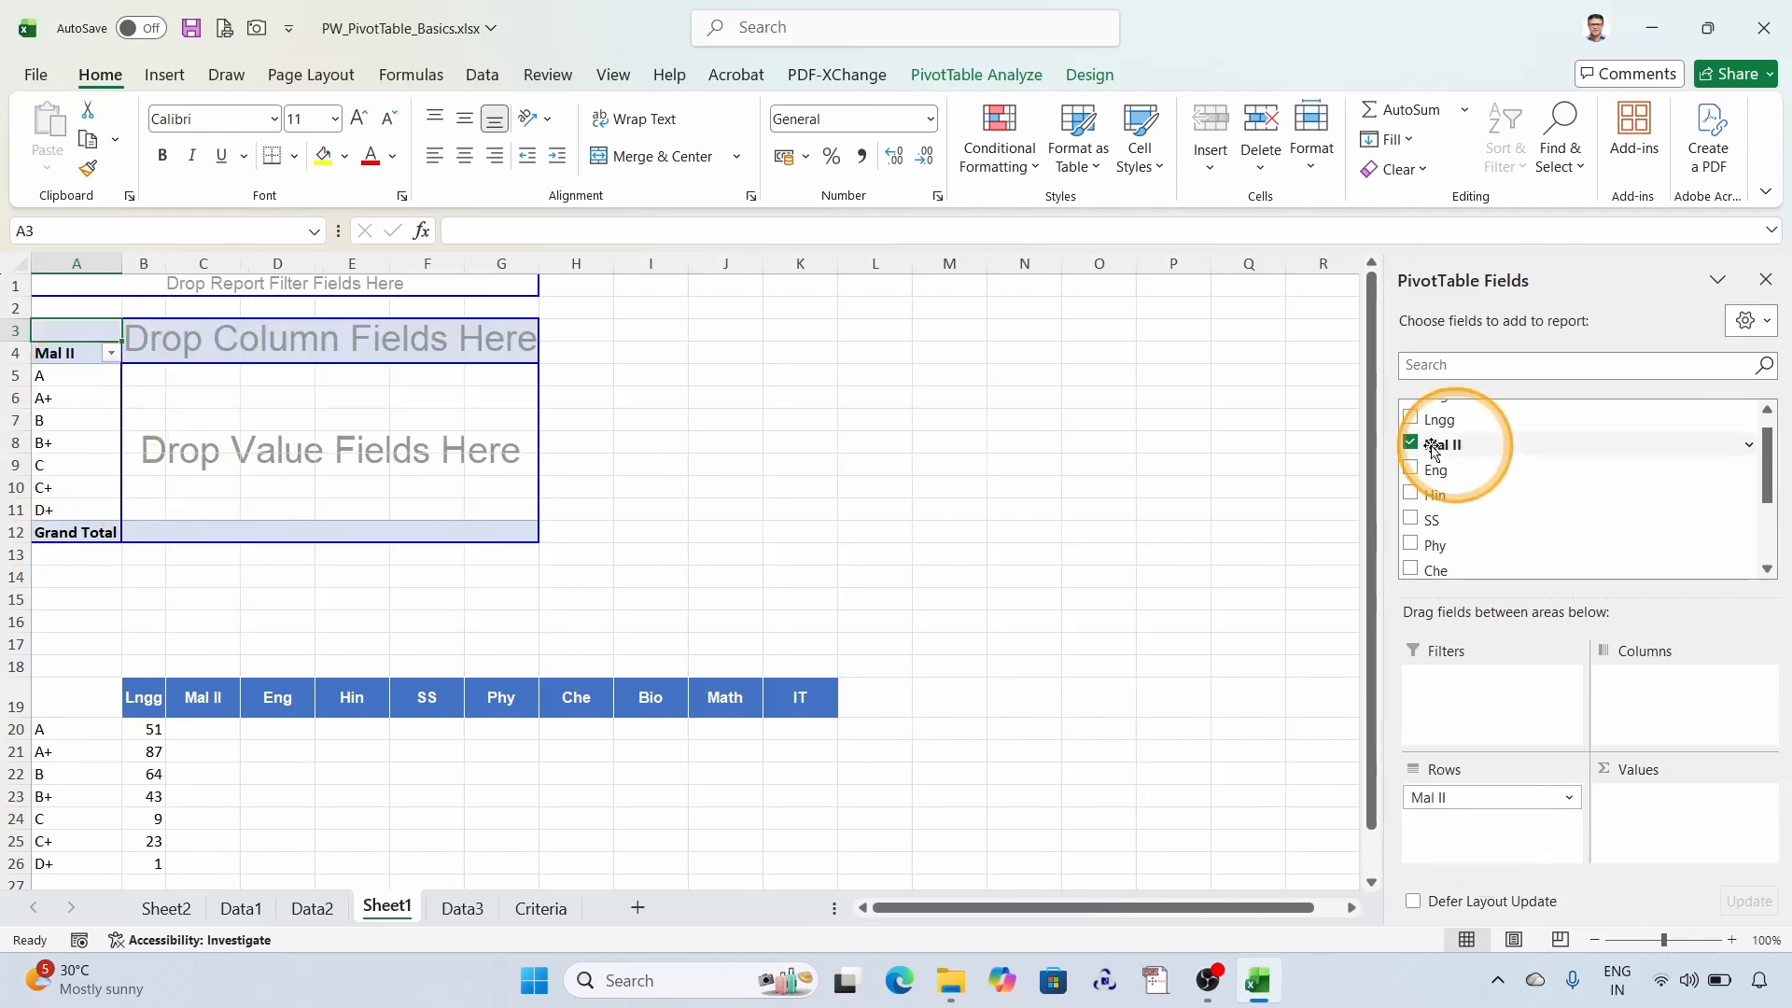
{"action": "left_click_drag", "start_coordinate": [1434, 451], "coordinate": [1706, 858]}
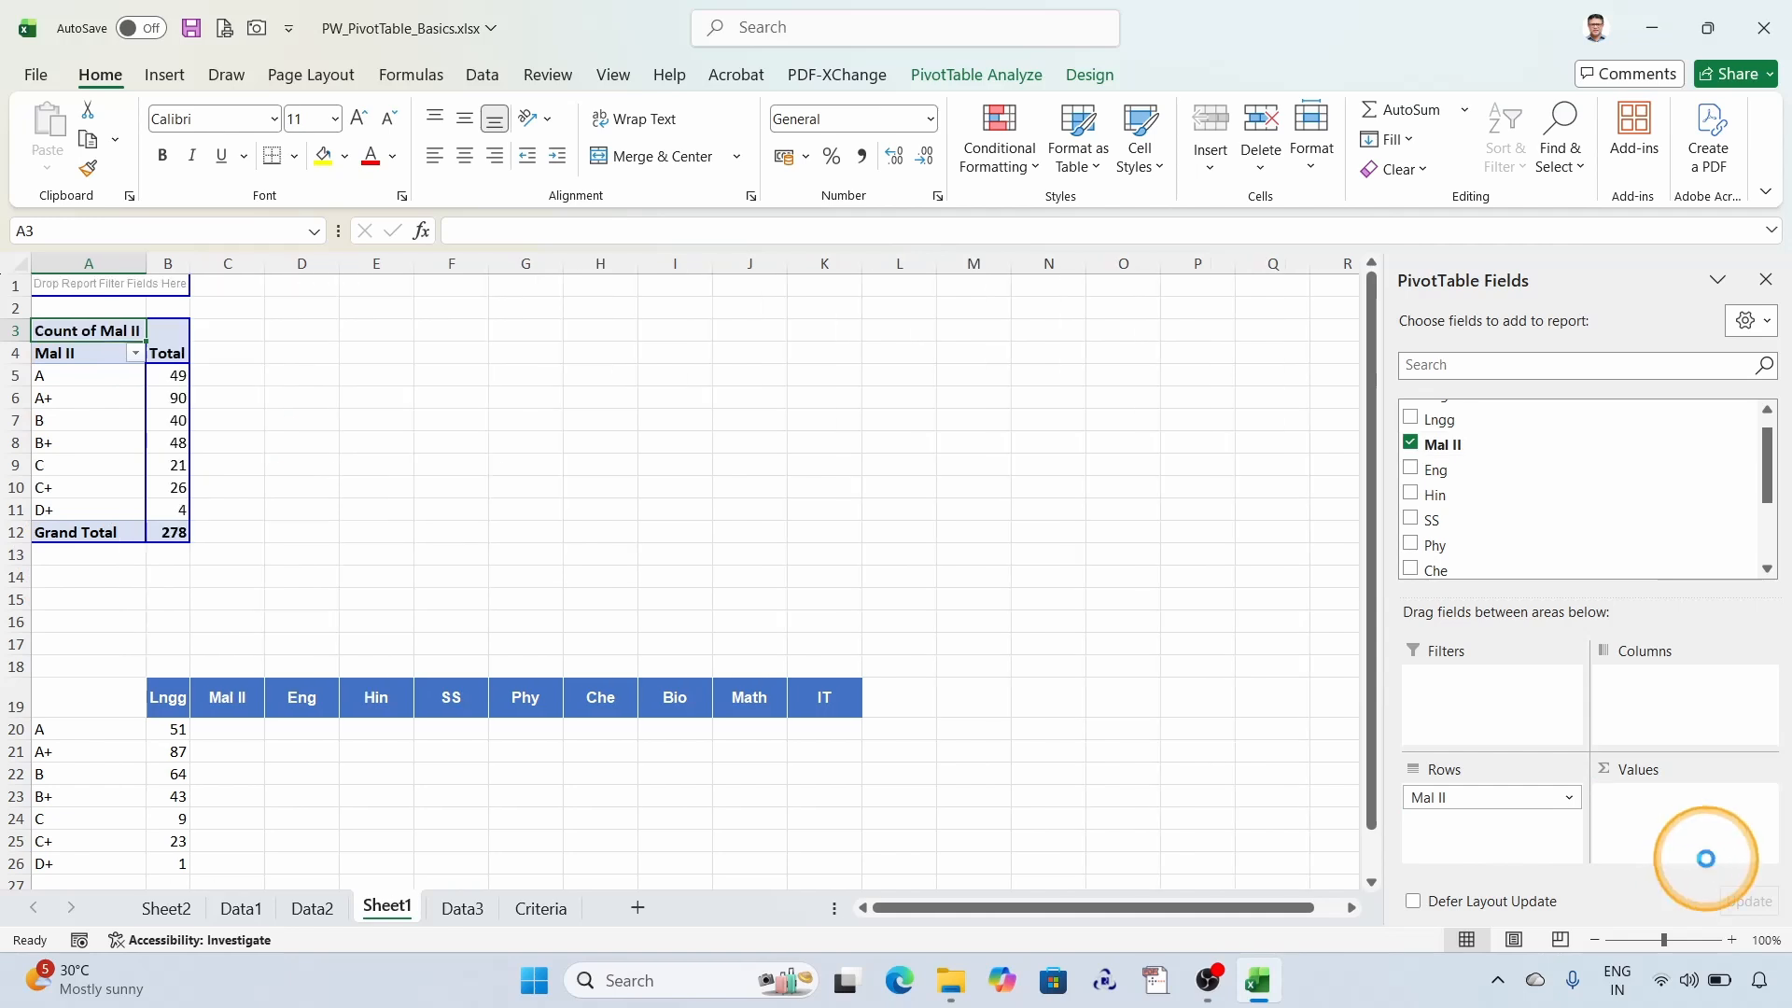
- Copy the Mal II counts from the PivotTable into the Mal II column of the summary table, starting at C20
{"action": "left_click_drag", "start_coordinate": [174, 374], "coordinate": [182, 509]}
{"action": "key", "text": "ctrl+c"}
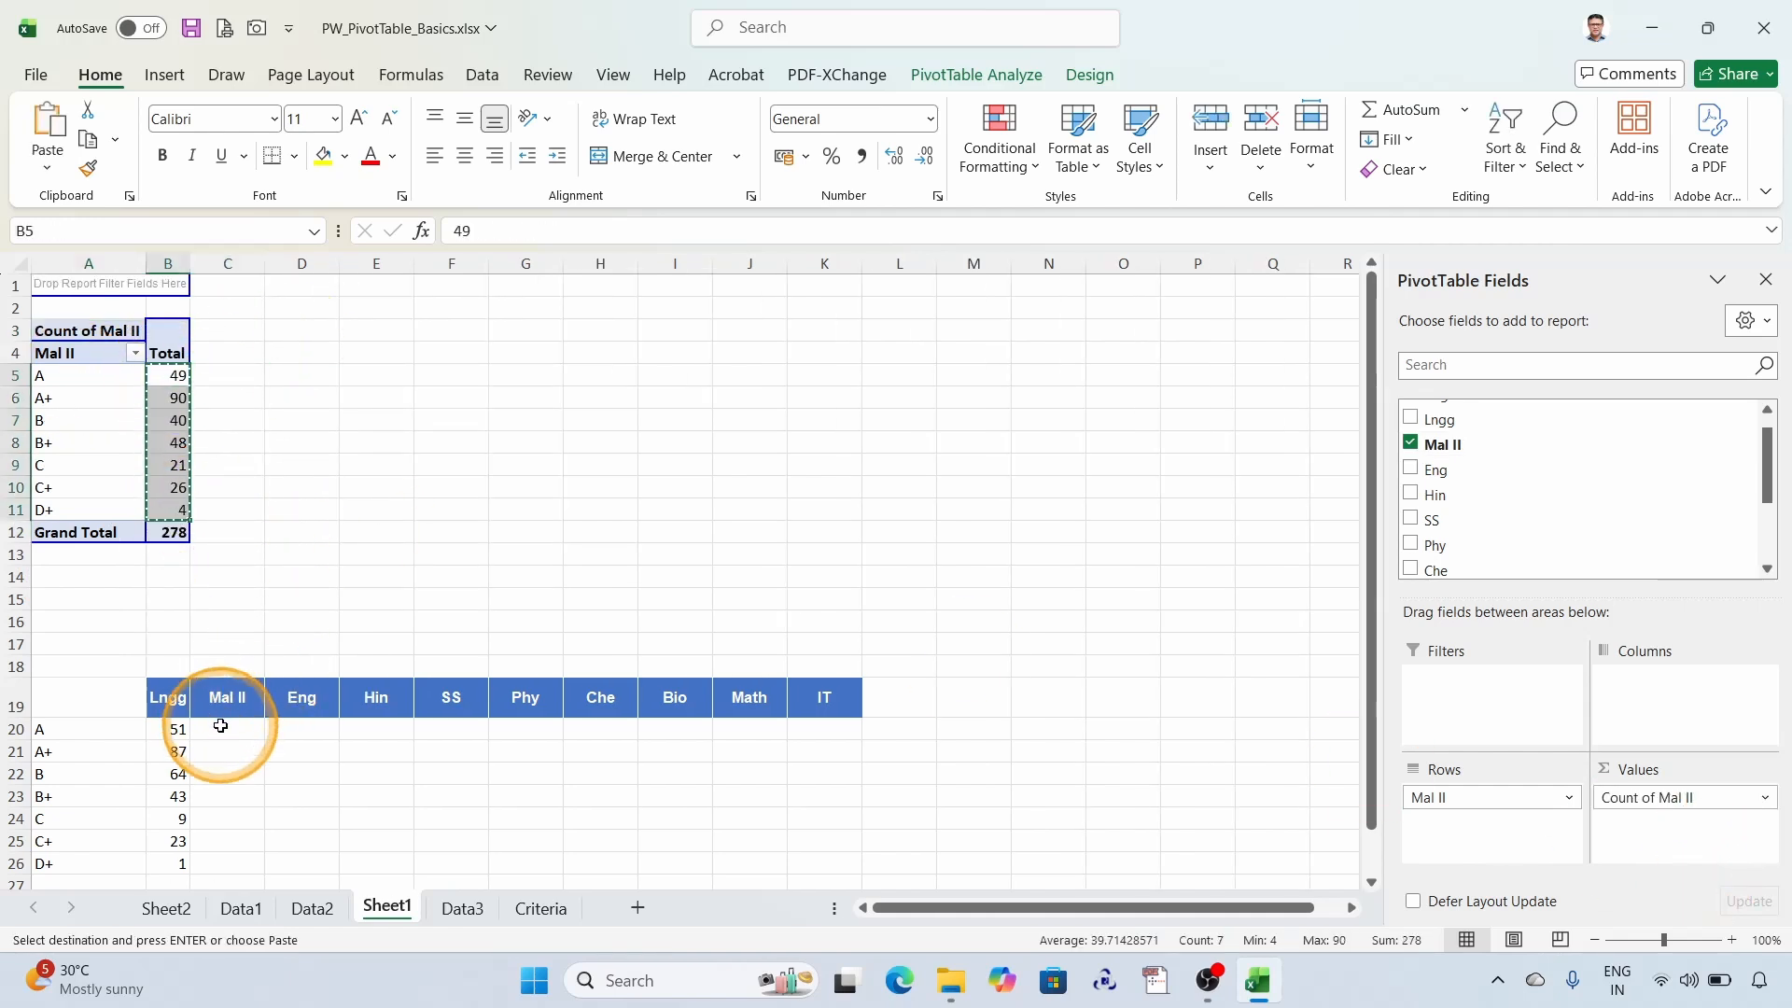
{"action": "left_click", "coordinate": [220, 726]}
{"action": "key", "text": "ctrl+v"}
- Replace Mal II in the PivotTable with Eng in rows and count of Eng as values
{"action": "left_click", "coordinate": [102, 421]}
{"action": "key", "text": "Escape"}
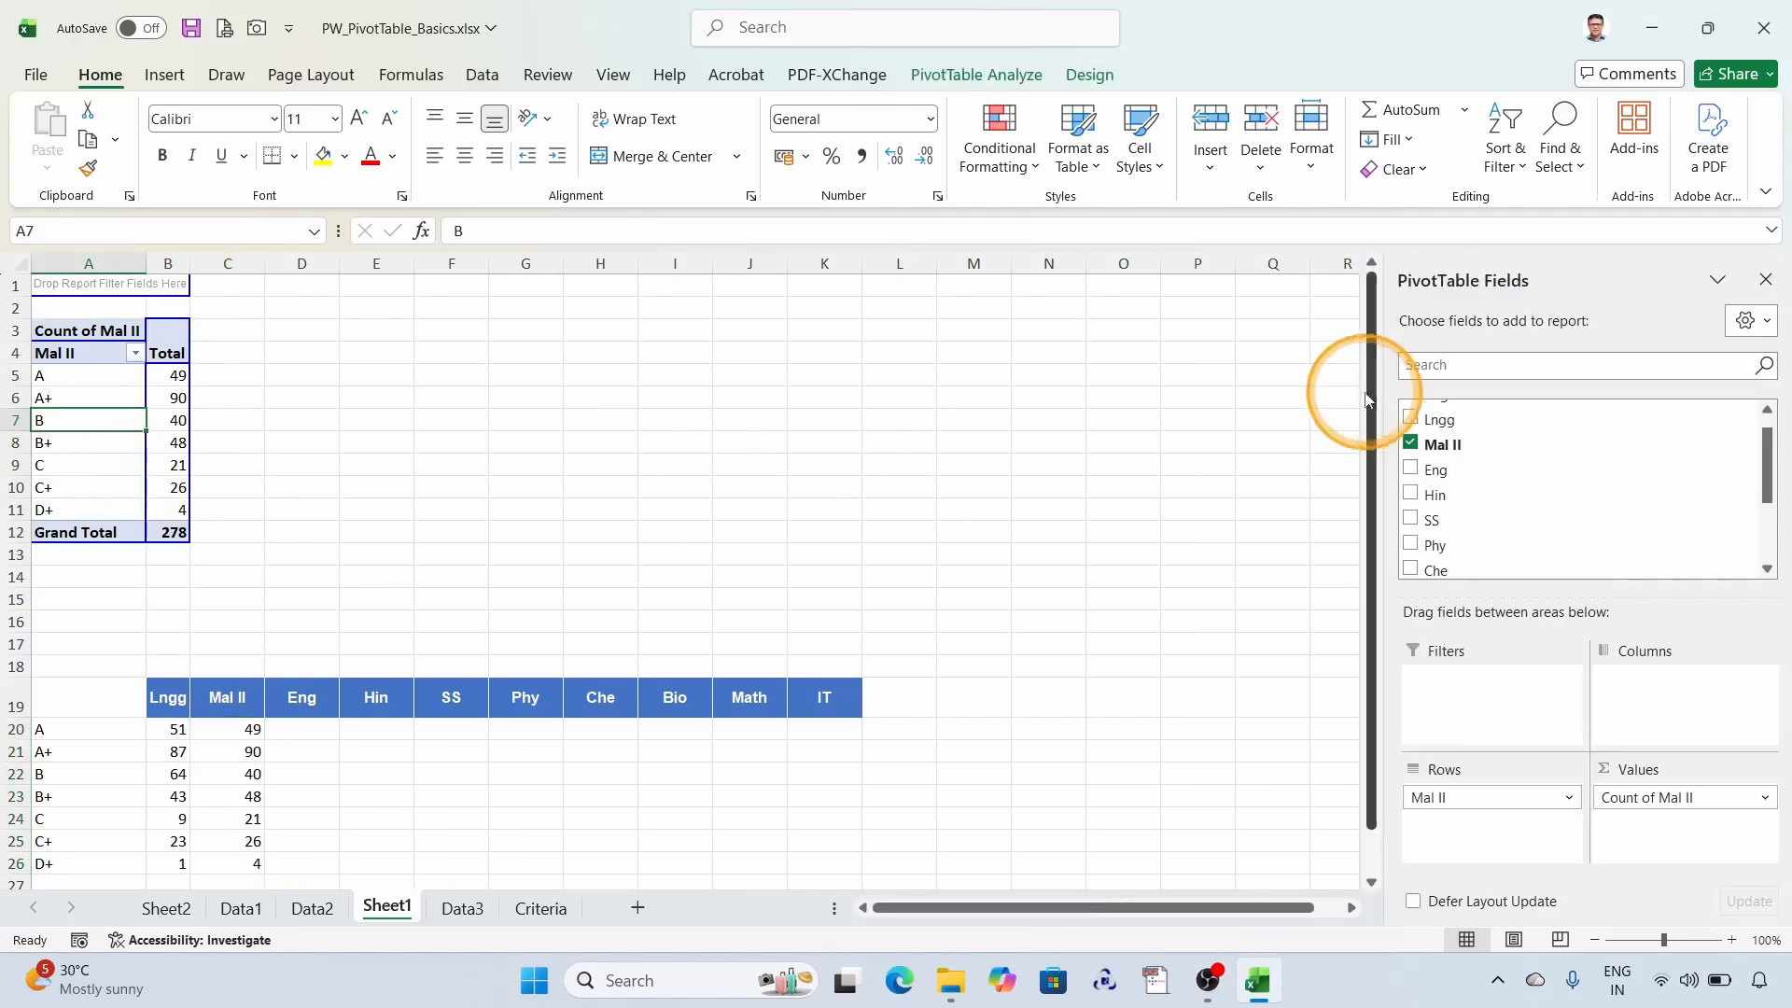
{"action": "left_click", "coordinate": [1412, 444]}
{"action": "left_click_drag", "start_coordinate": [1432, 469], "coordinate": [1469, 820]}
{"action": "left_click_drag", "start_coordinate": [1464, 473], "coordinate": [1679, 843]}
- Copy the Eng counts from the PivotTable into the Eng column of the summary table, starting at D20
{"action": "left_click", "coordinate": [153, 376]}
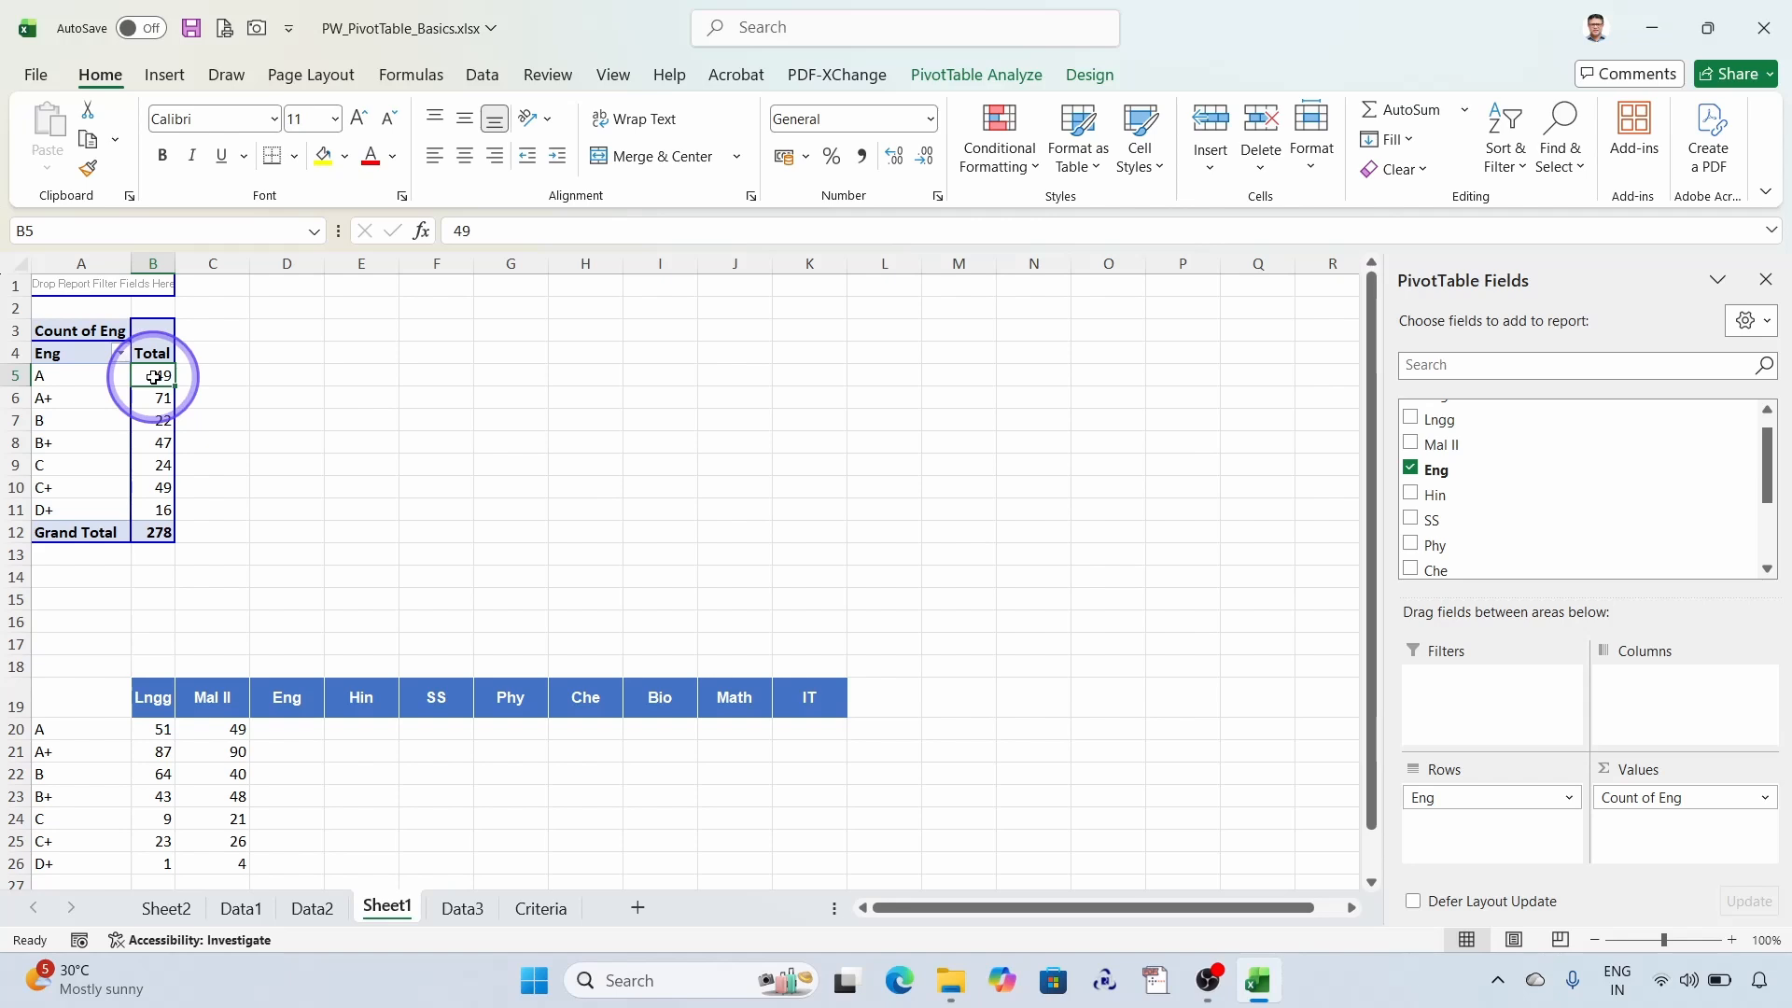
{"action": "left_click_drag", "start_coordinate": [153, 376], "coordinate": [163, 509]}
{"action": "key", "text": "ctrl+c"}
{"action": "left_click", "coordinate": [287, 729]}
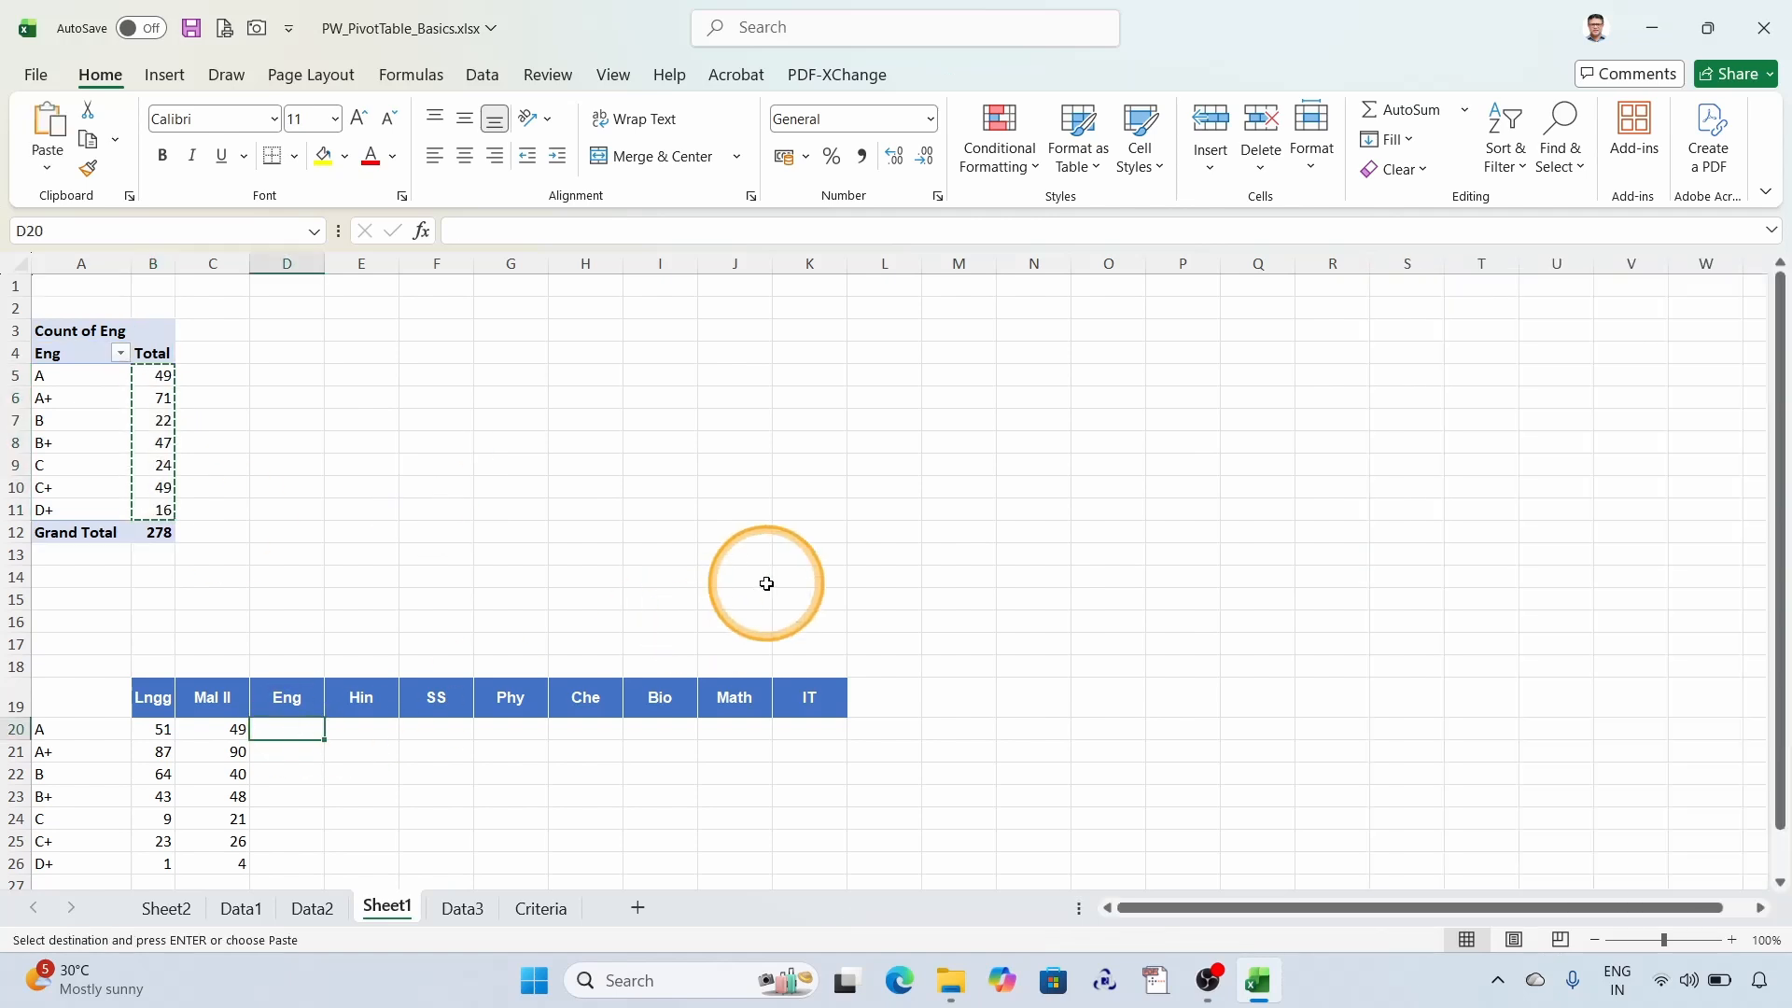
{"action": "key", "text": "ctrl+v"}
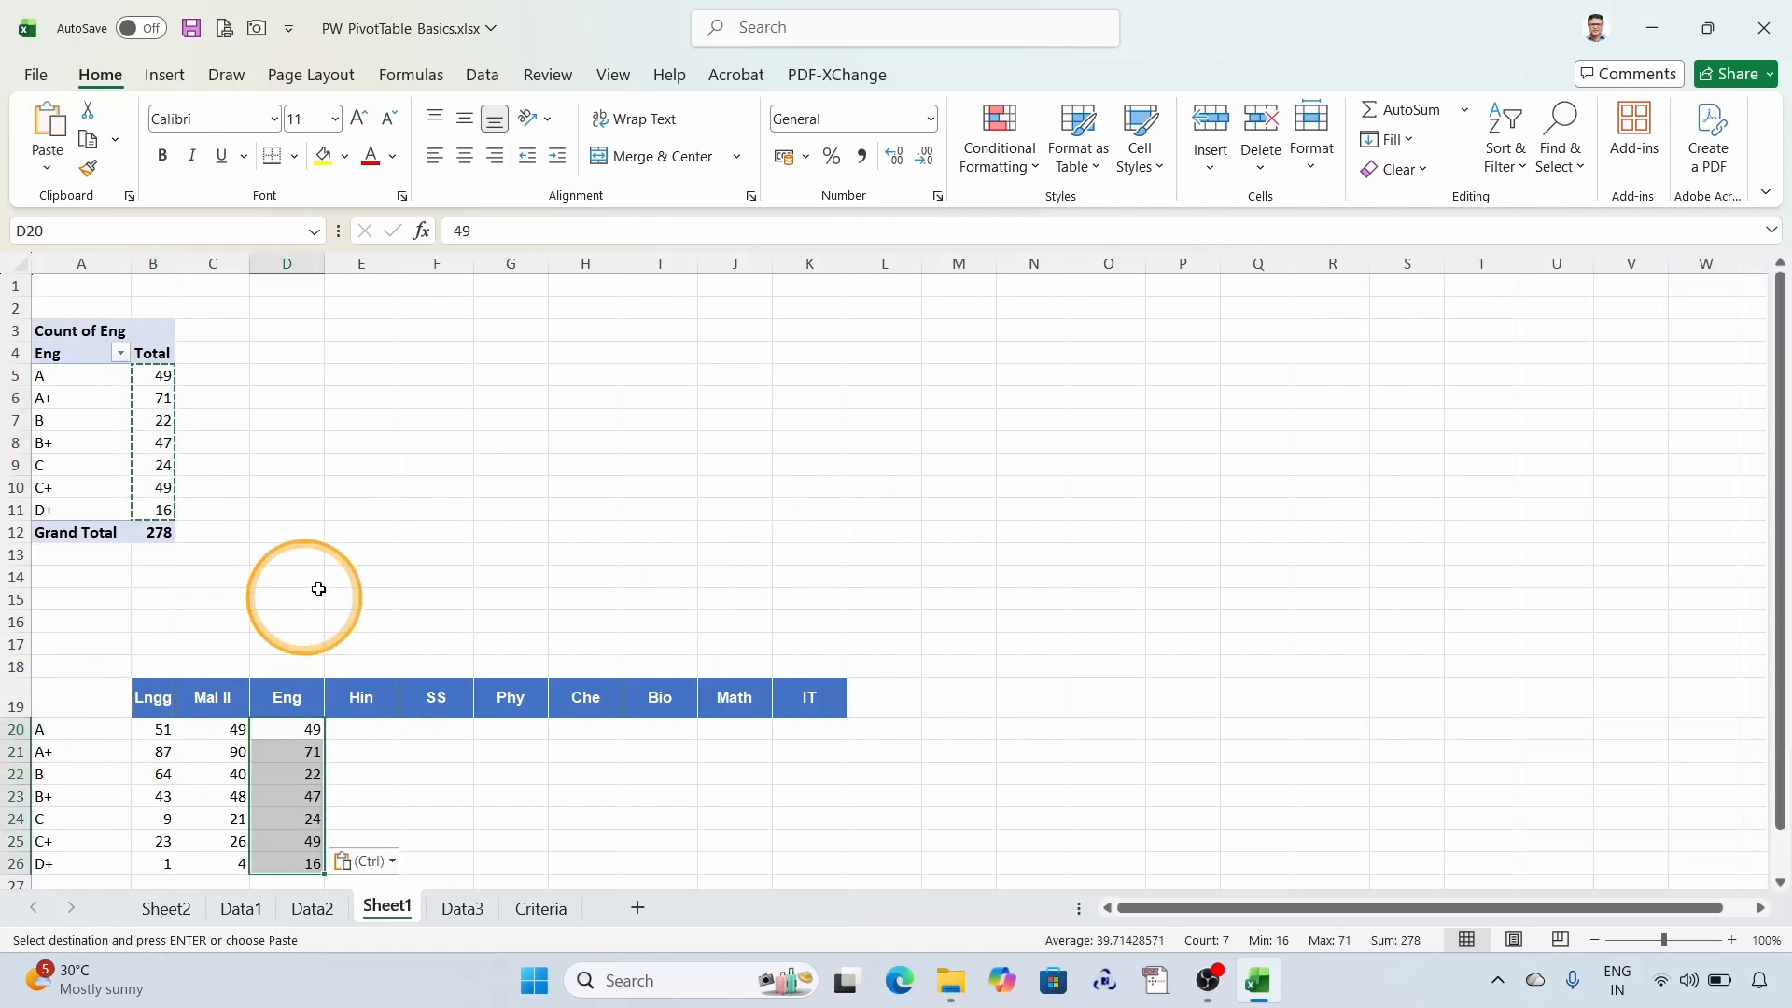
{"action": "left_click", "coordinate": [124, 426]}
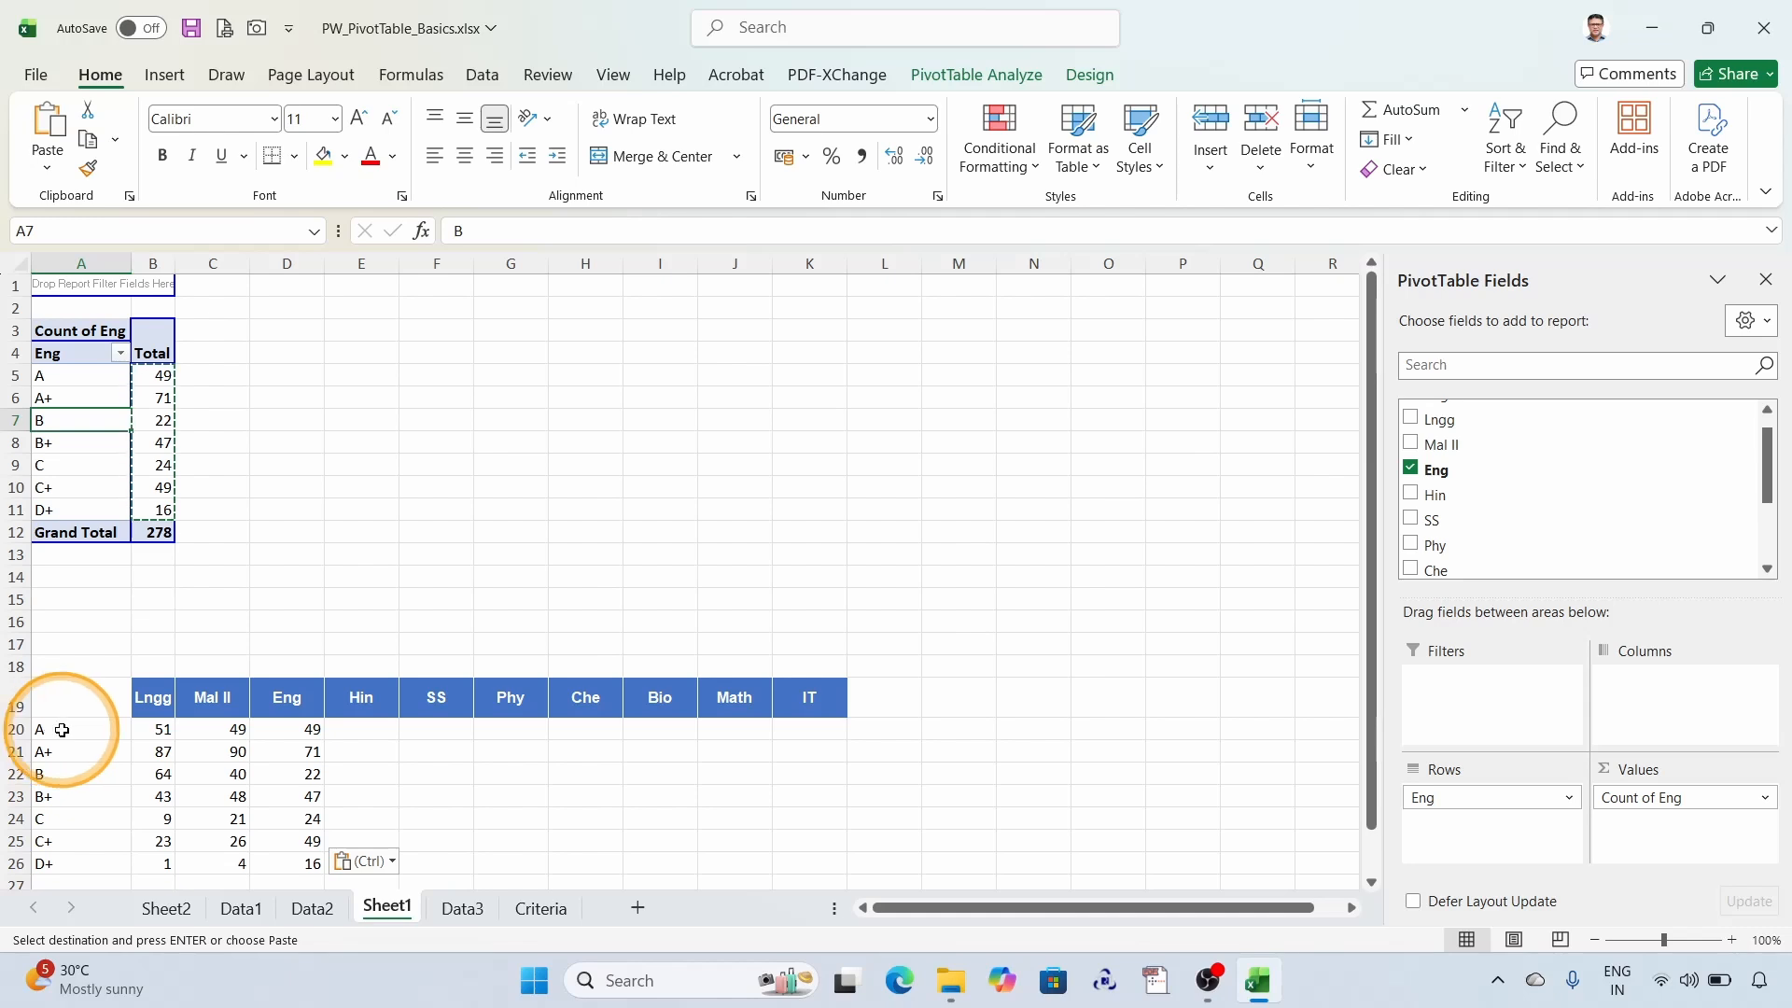
{"action": "left_click_drag", "start_coordinate": [48, 729], "coordinate": [71, 870]}
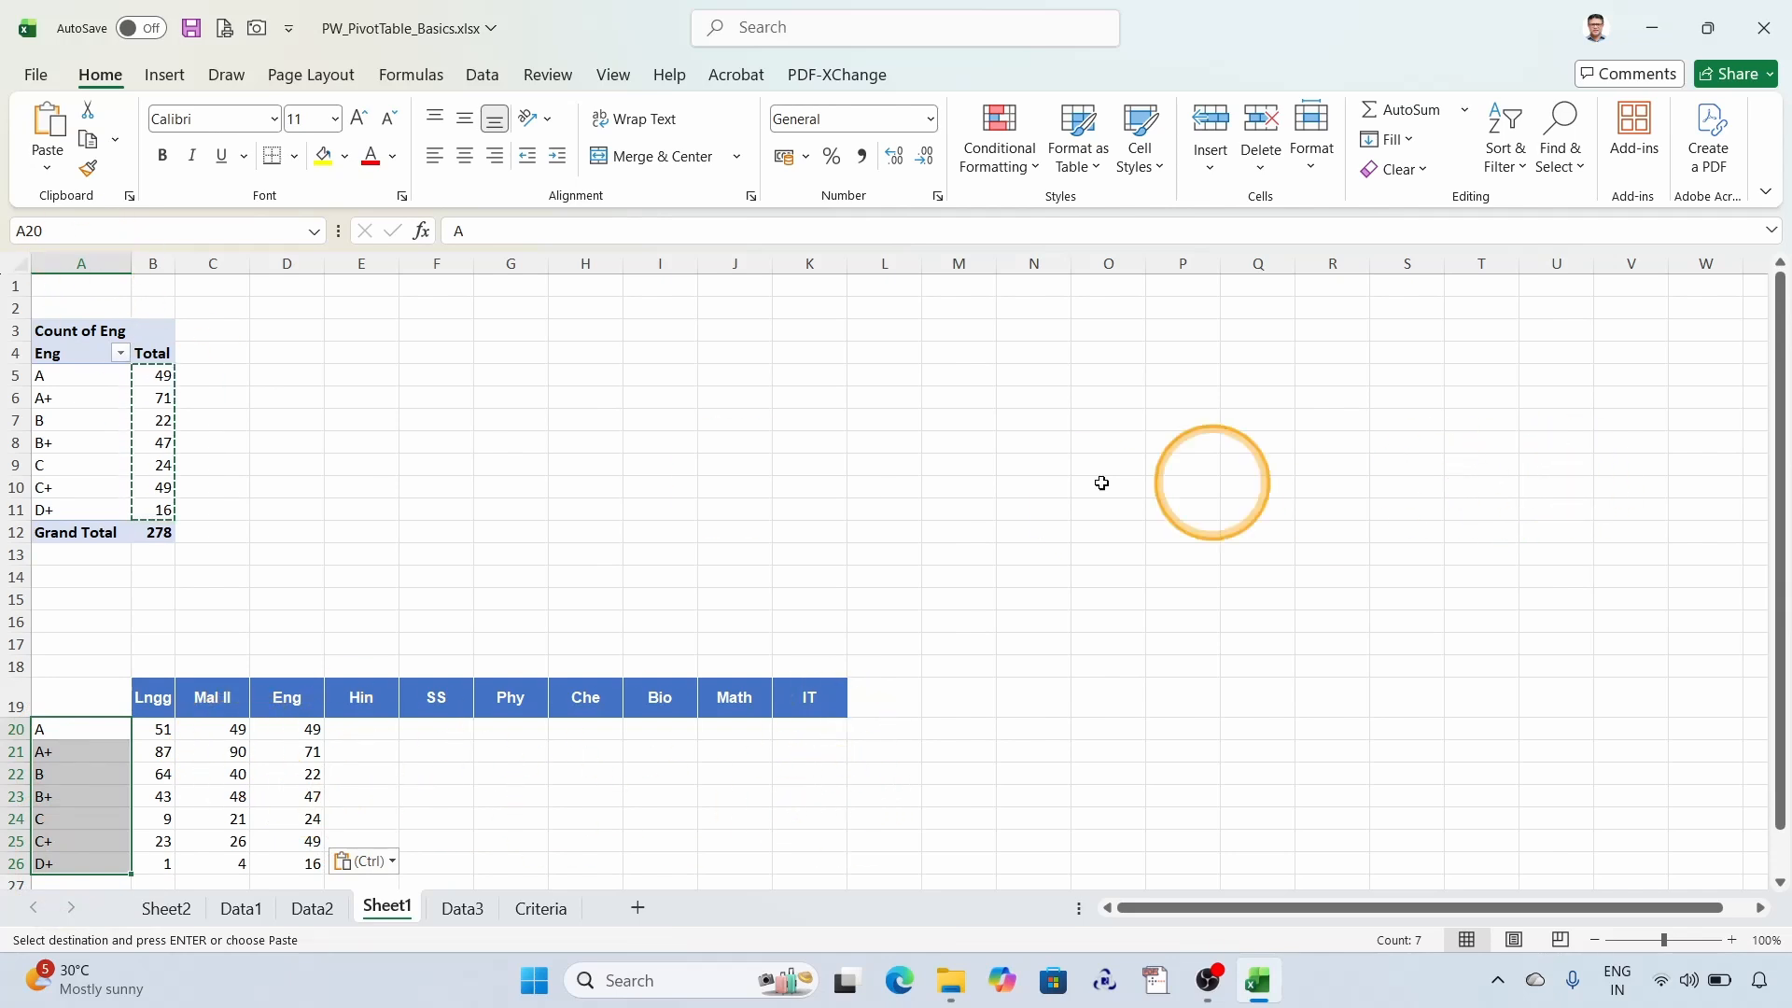
{"action": "left_click", "coordinate": [105, 400]}
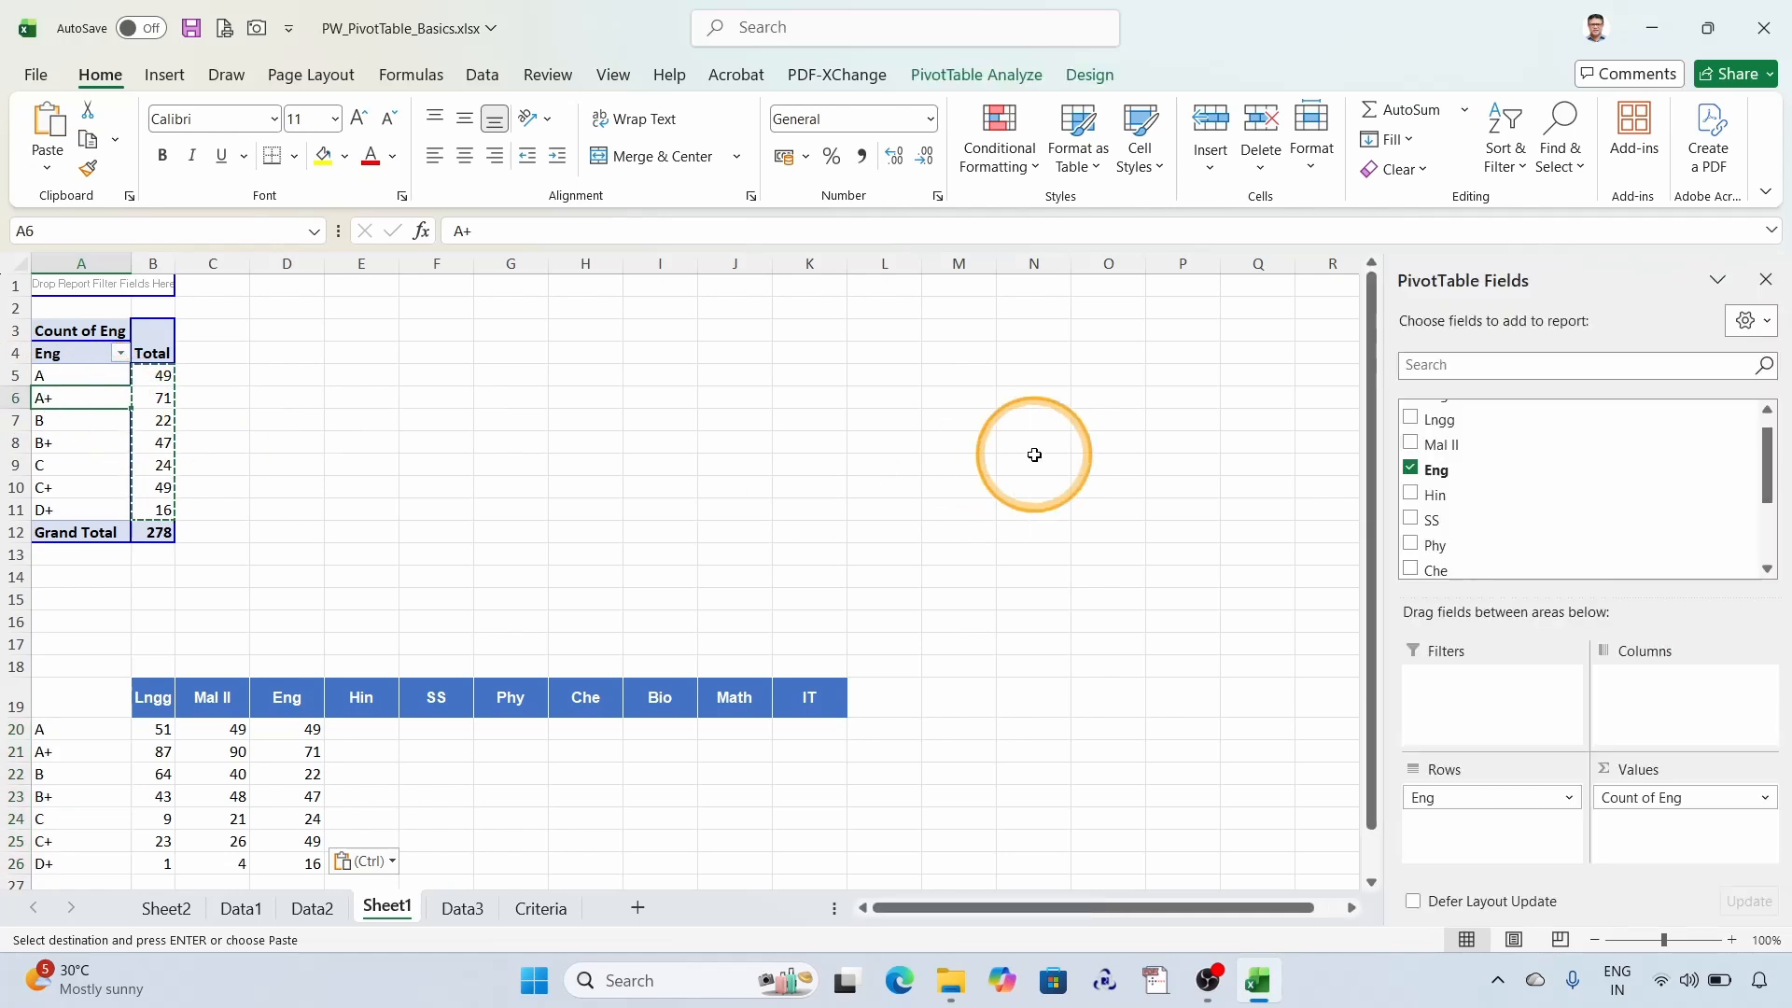
{"action": "left_click", "coordinate": [728, 398]}
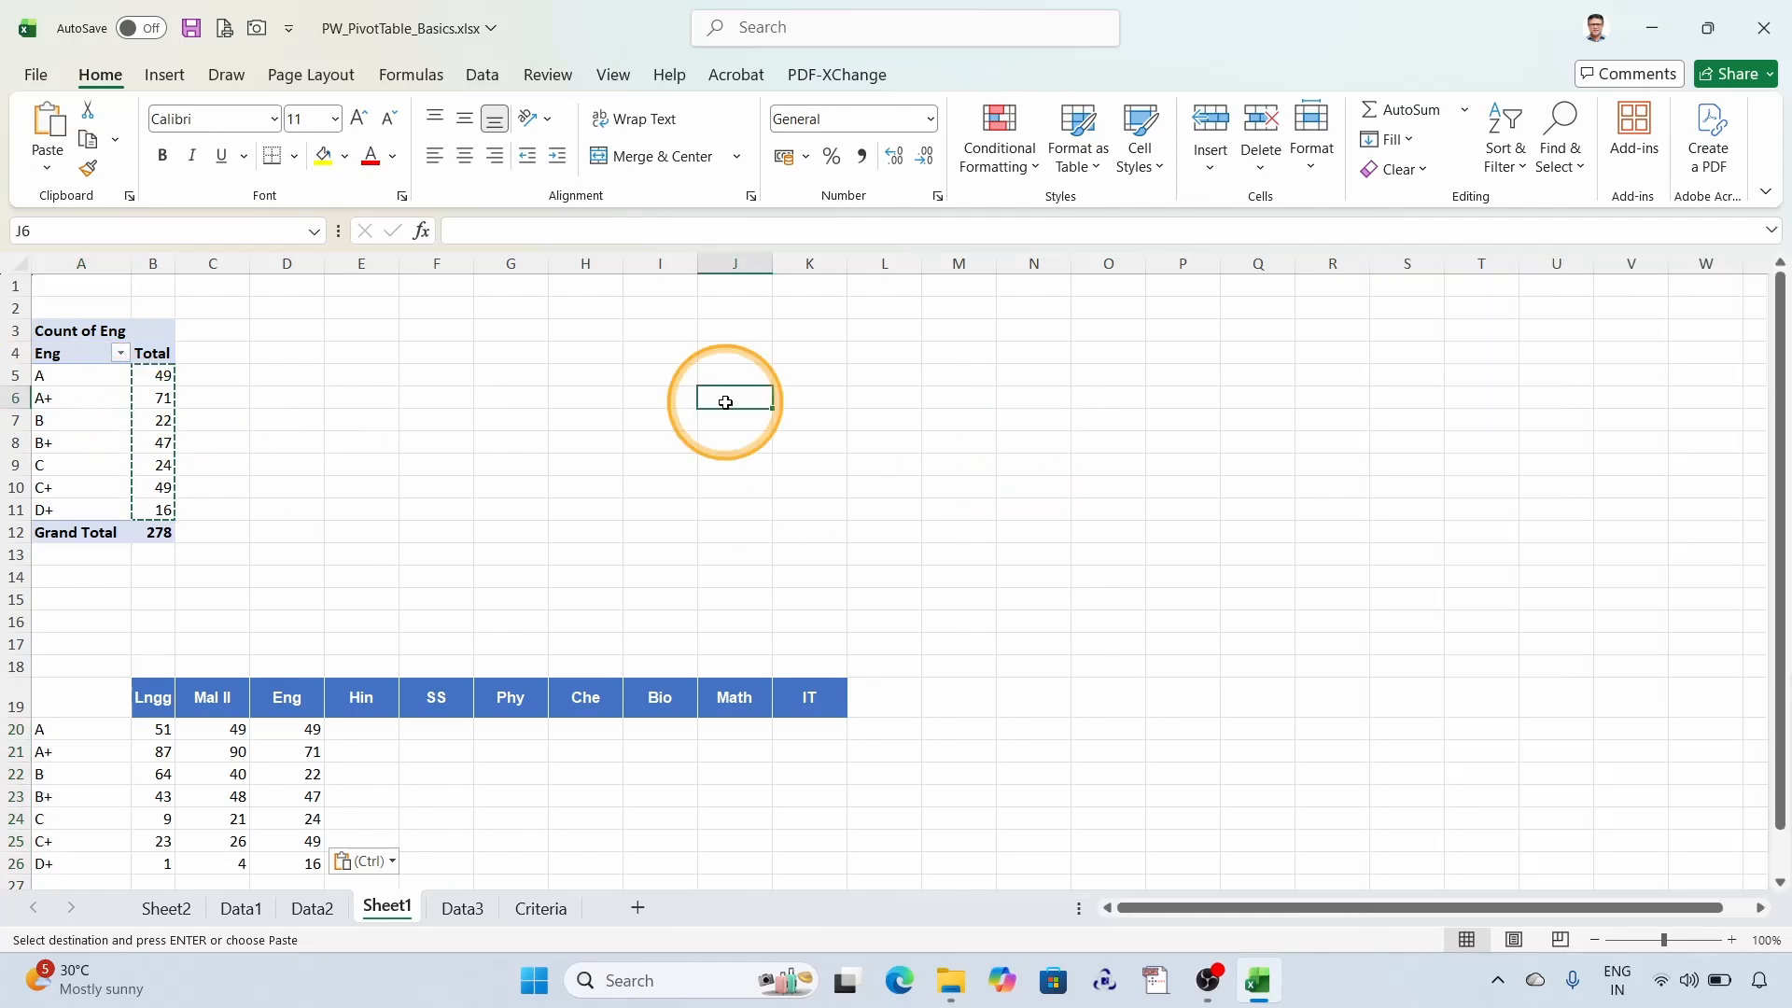
{"action": "scroll", "coordinate": [816, 417], "scroll_direction": "down", "scroll_amount": 1}
{"action": "scroll", "coordinate": [632, 492], "scroll_direction": "up", "scroll_amount": 1}
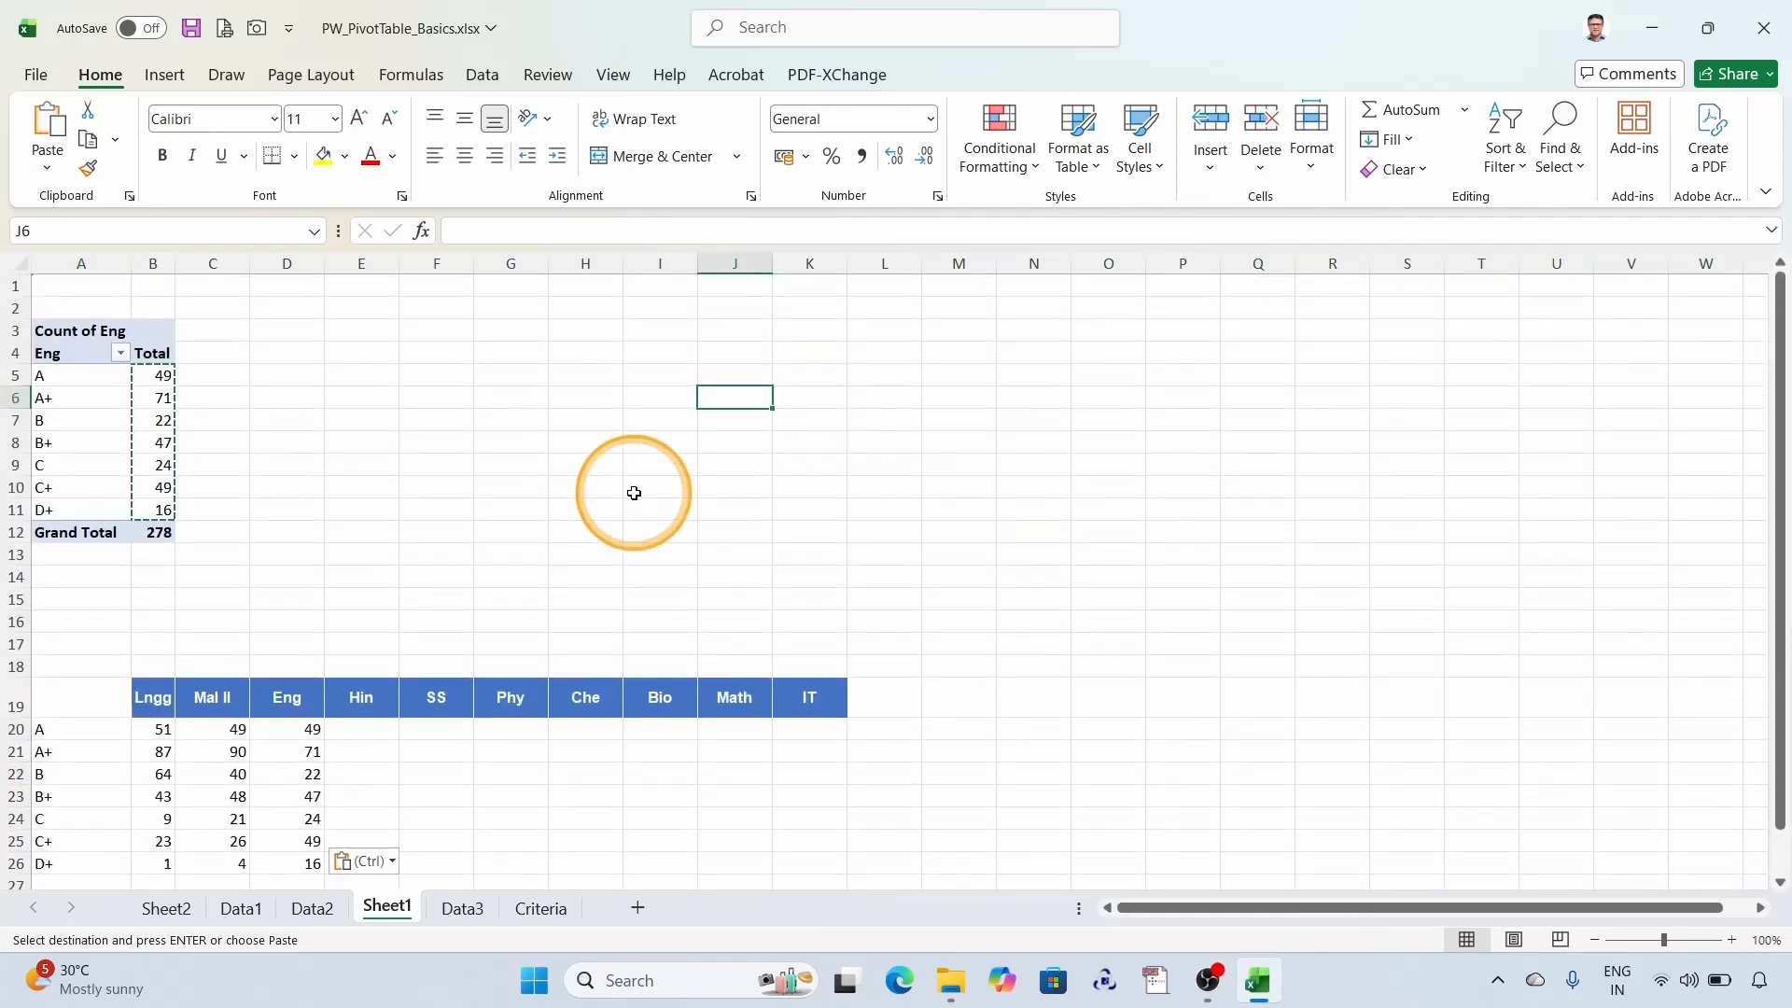